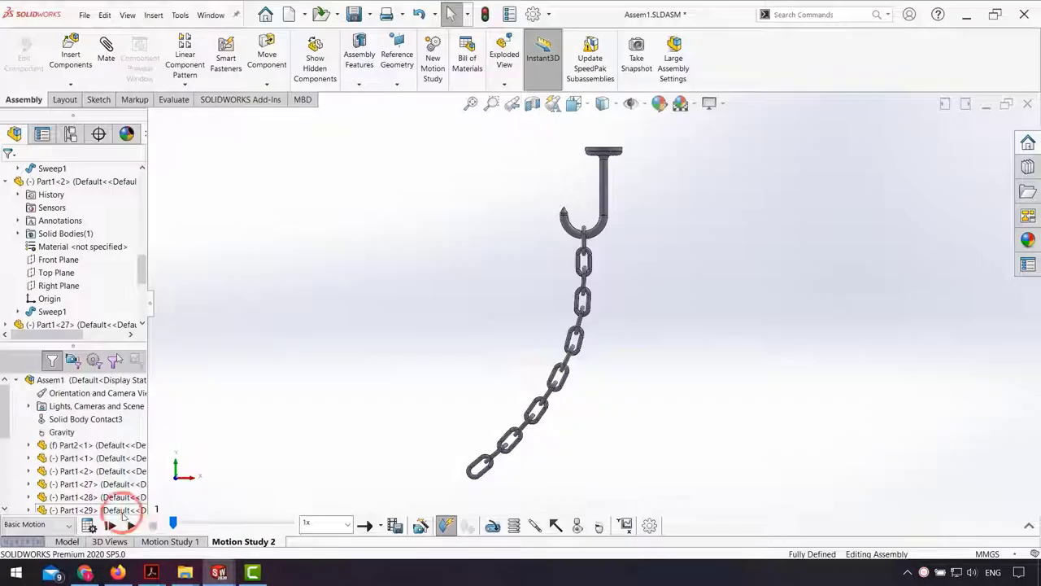
Play the finished chain-and-hook motion study simulation.
{"action": "left_click", "coordinate": [114, 524]}
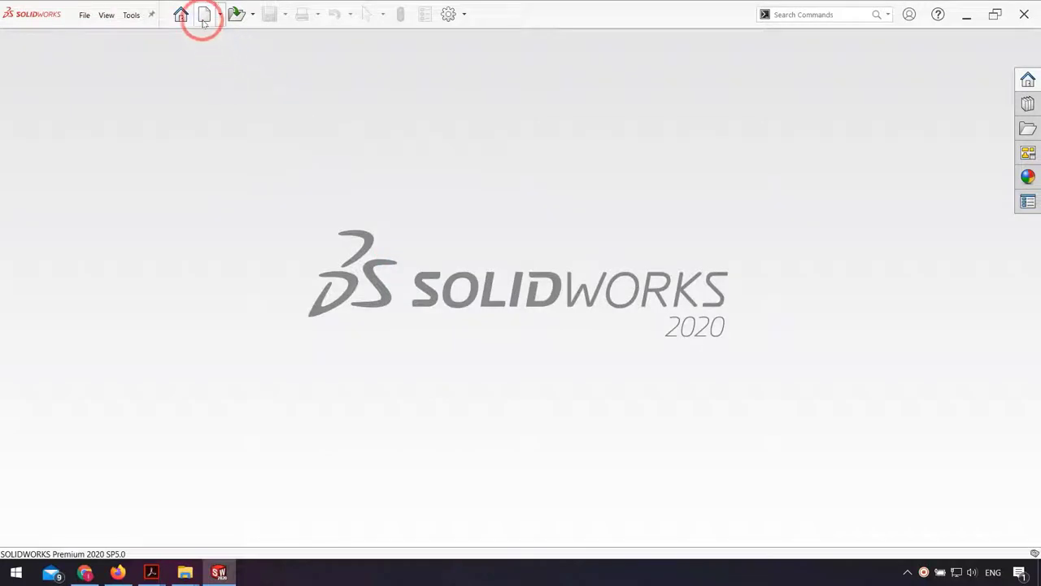
Create a new part and start a sketch on the Front Plane.
{"action": "left_click", "coordinate": [203, 17]}
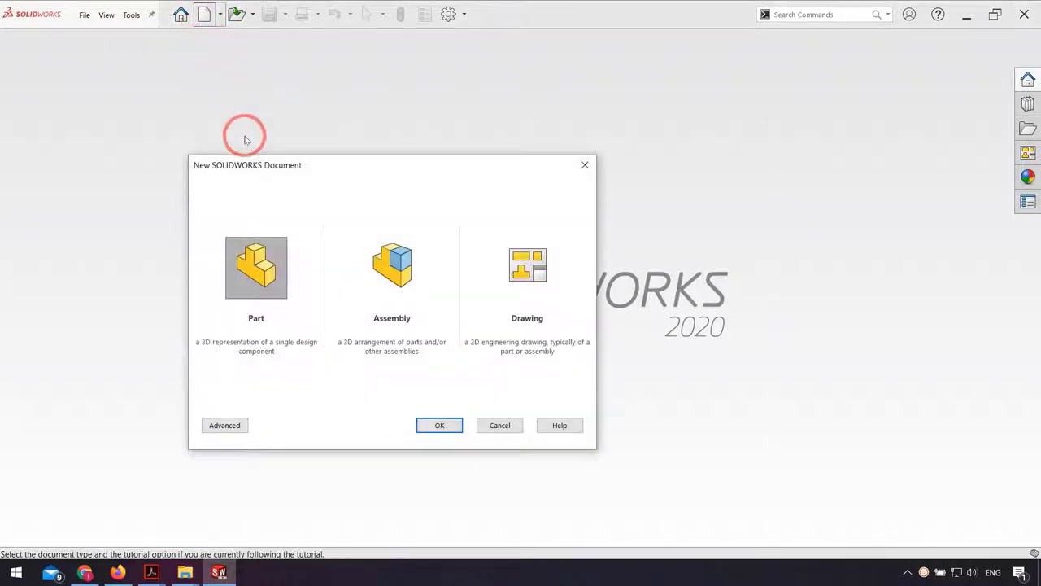
{"action": "left_click", "coordinate": [424, 424]}
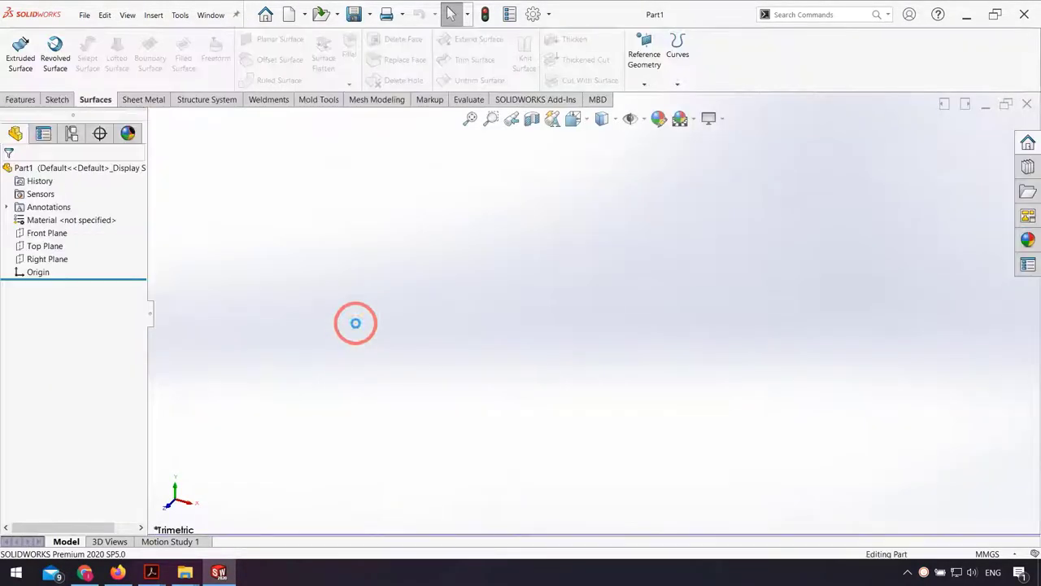
{"action": "left_click", "coordinate": [58, 233]}
{"action": "left_click", "coordinate": [67, 218]}
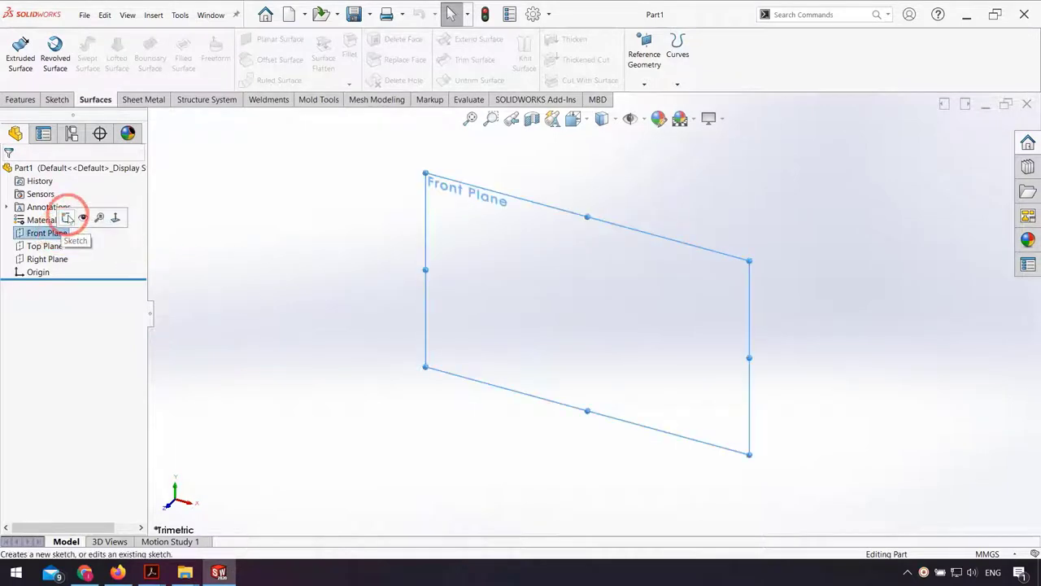
Draw a horizontal straight slot whose centre line starts at the origin.
{"action": "left_click", "coordinate": [252, 232]}
{"action": "left_click", "coordinate": [209, 151]}
{"action": "left_click", "coordinate": [140, 81]}
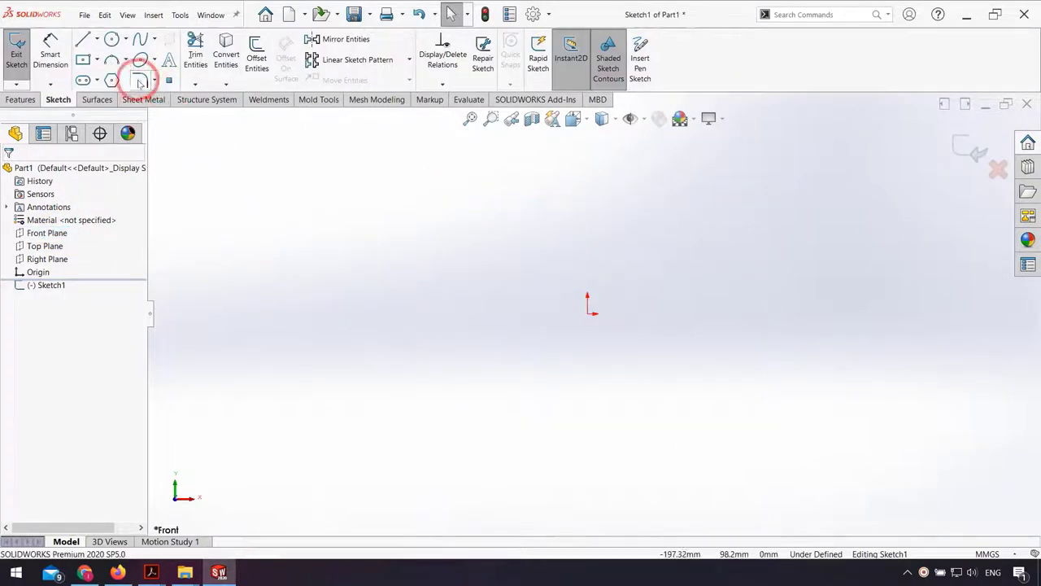
{"action": "left_click", "coordinate": [84, 81]}
{"action": "mouse_move", "coordinate": [589, 314]}
{"action": "left_mouse_down"}
{"action": "mouse_move", "coordinate": [732, 317]}
{"action": "mouse_move", "coordinate": [736, 364]}
{"action": "left_mouse_up"}
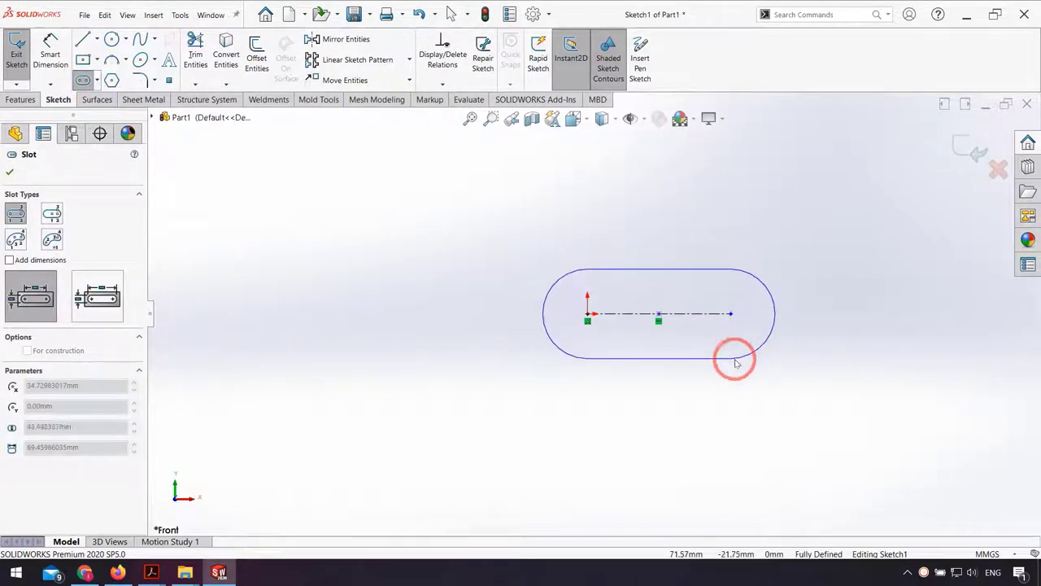
{"action": "left_click", "coordinate": [736, 365]}
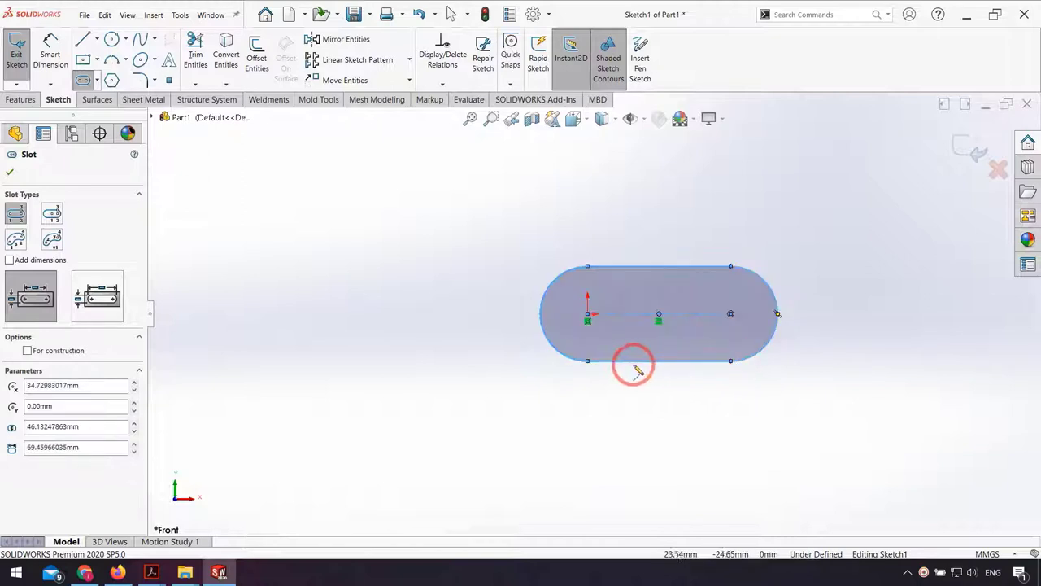
{"action": "key", "text": "Escape"}
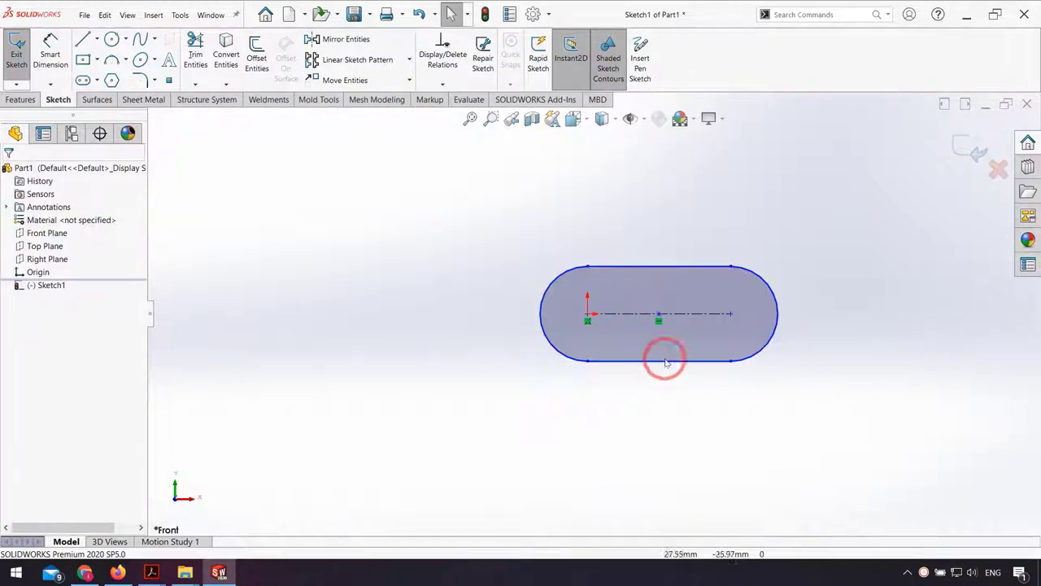
Dimension the slot's left end arc to a 30 mm radius.
{"action": "left_click", "coordinate": [50, 57]}
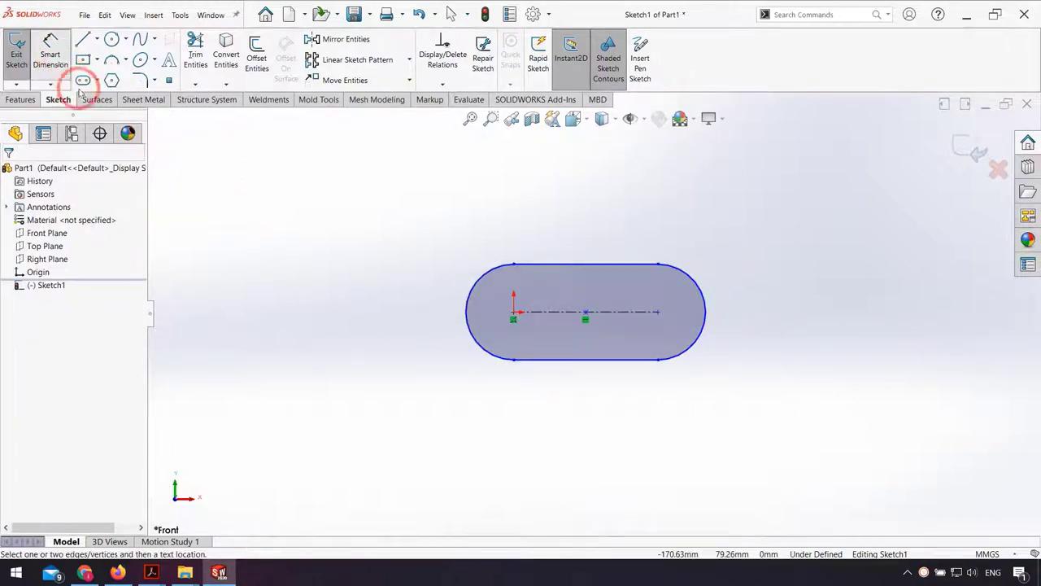
{"action": "left_click", "coordinate": [493, 274]}
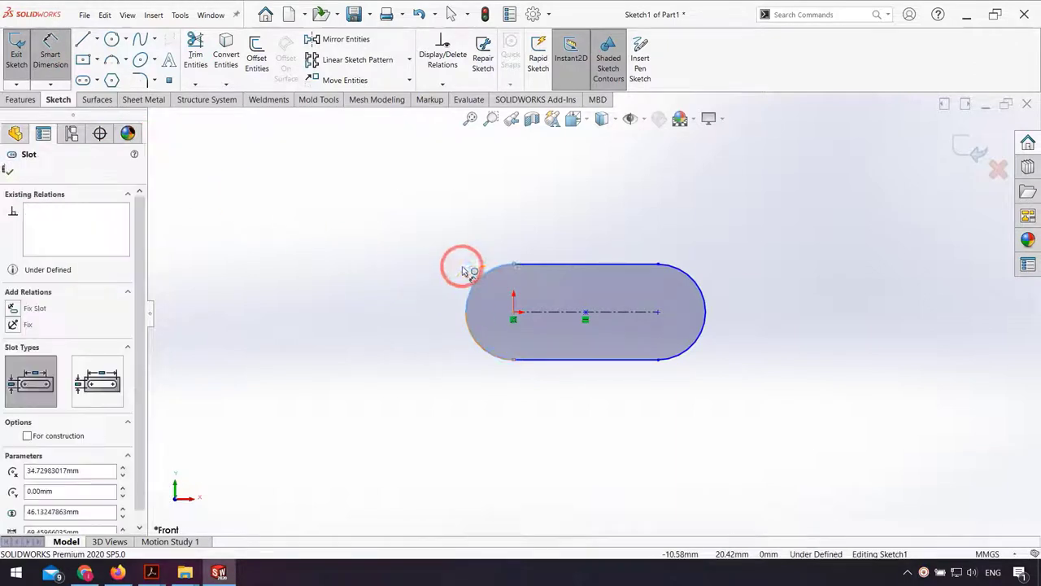
{"action": "left_click", "coordinate": [426, 271]}
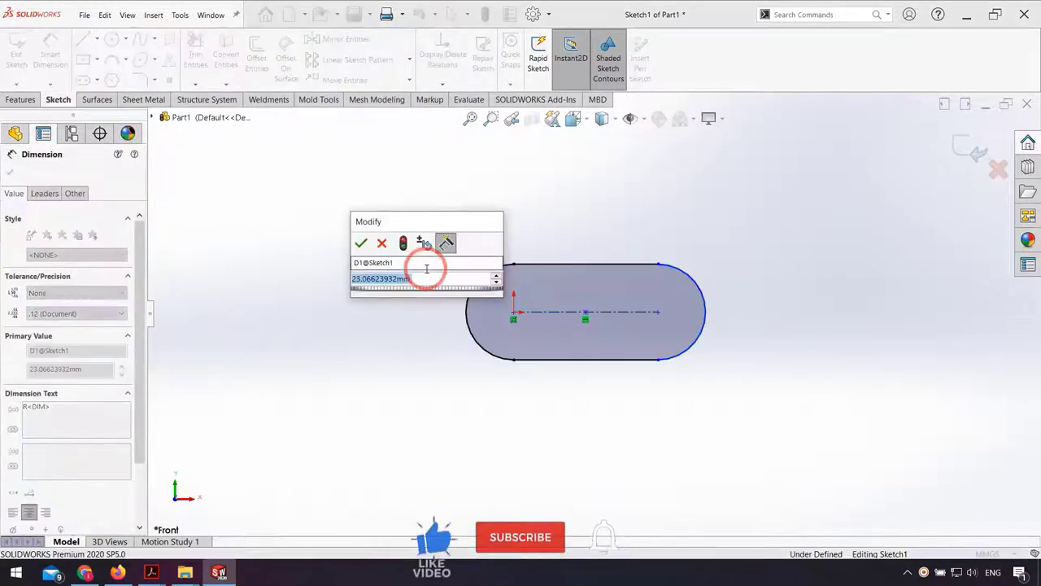
{"action": "type", "text": "30"}
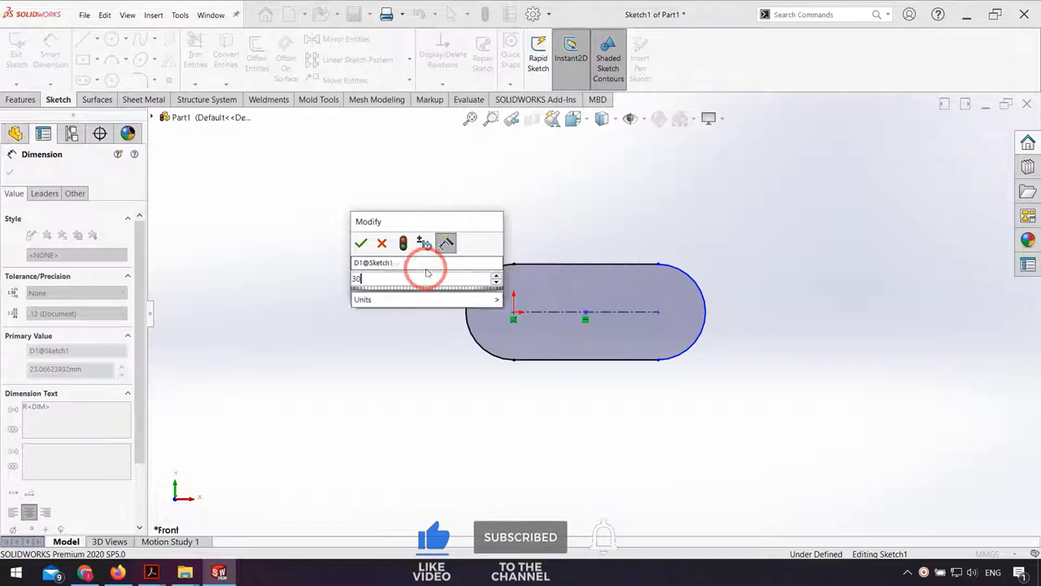
{"action": "key", "text": "Return"}
Dimension the slot's centre length to 70 mm, placed above the slot.
{"action": "left_click", "coordinate": [579, 400]}
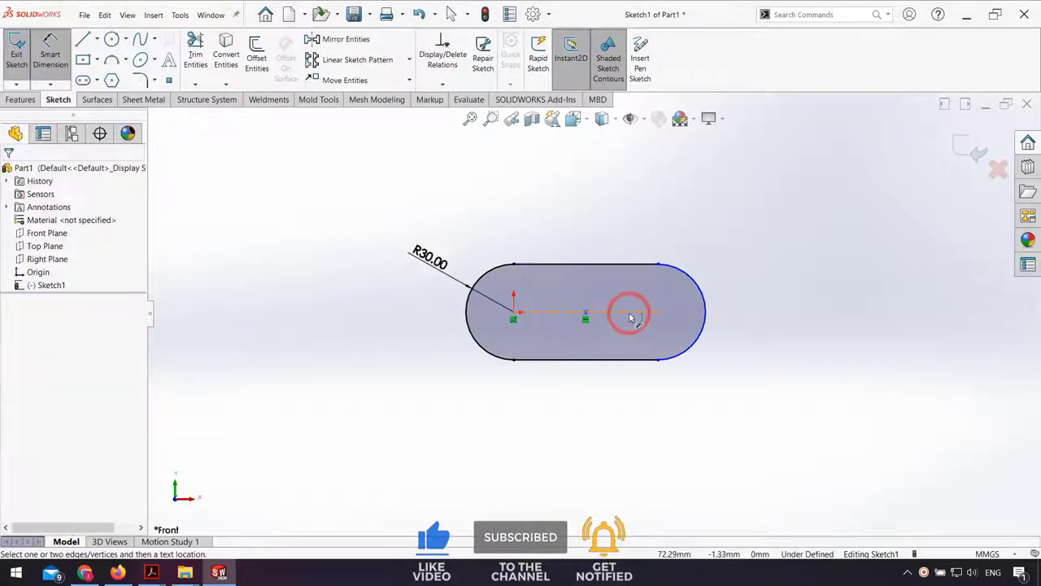
{"action": "left_click", "coordinate": [623, 312]}
{"action": "left_click", "coordinate": [594, 218]}
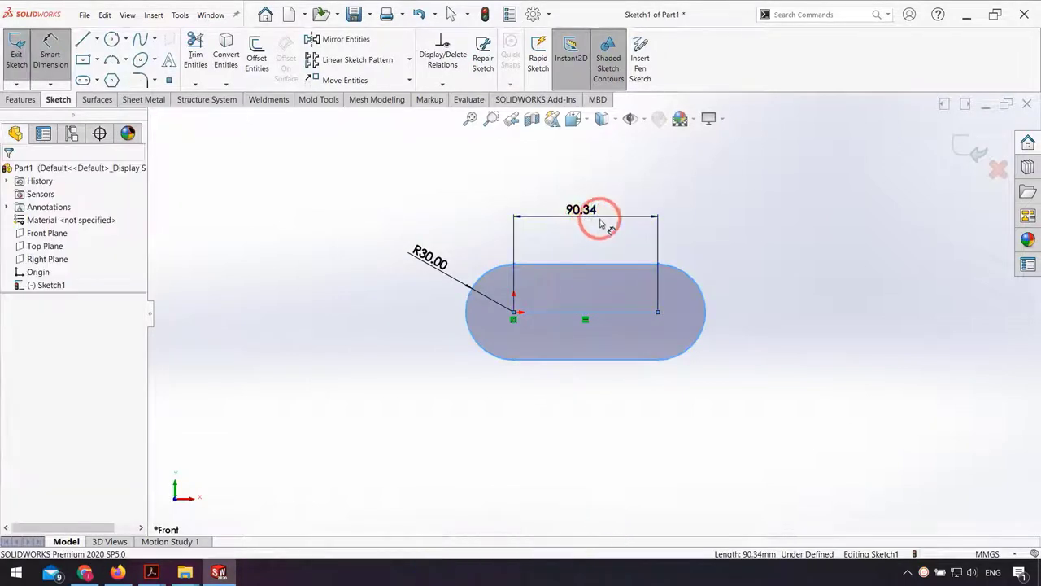
{"action": "type", "text": "70"}
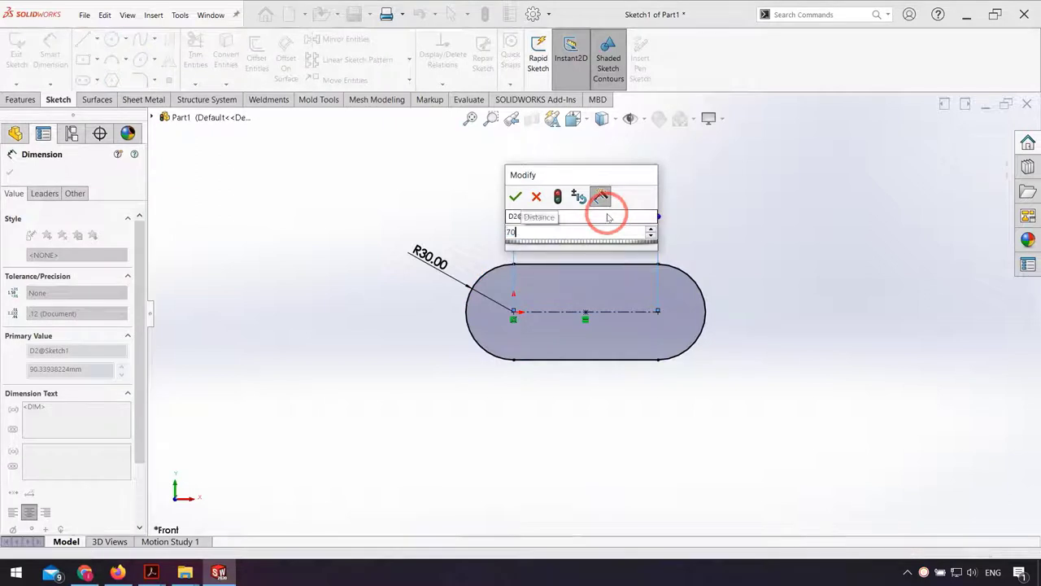
{"action": "key", "text": "Return"}
{"action": "left_click", "coordinate": [740, 305]}
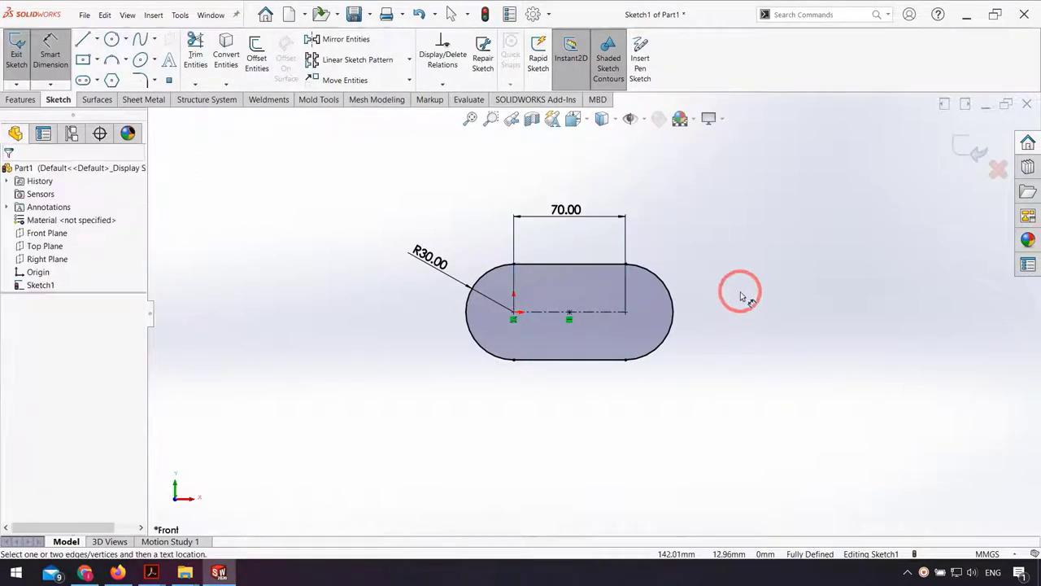
{"action": "key", "text": "z"}
{"action": "left_click", "coordinate": [877, 201]}
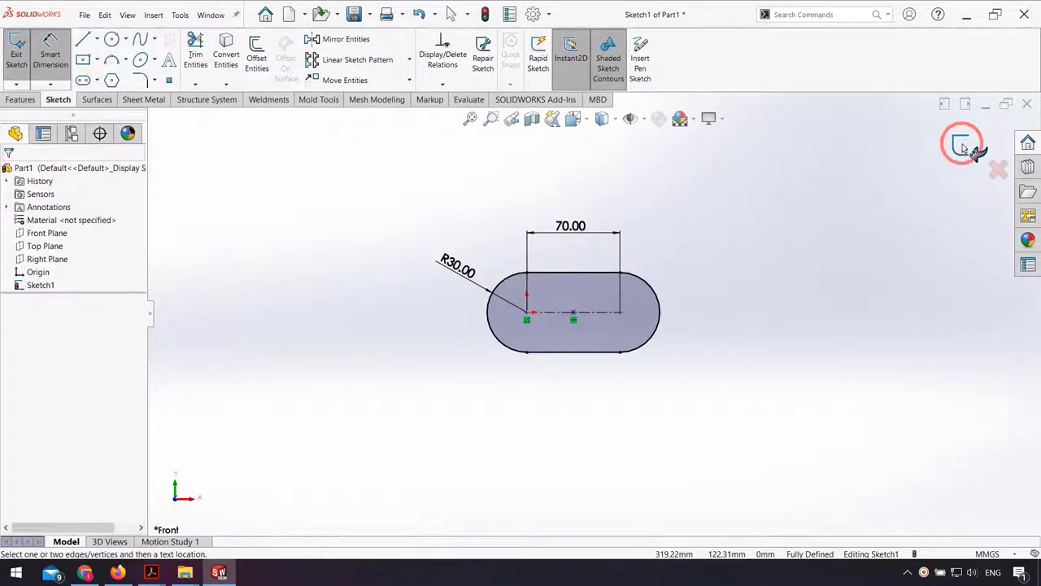
Sweep a 20 mm circular profile along the slot sketch to form the chain link.
{"action": "left_click", "coordinate": [963, 146]}
{"action": "left_click", "coordinate": [21, 101]}
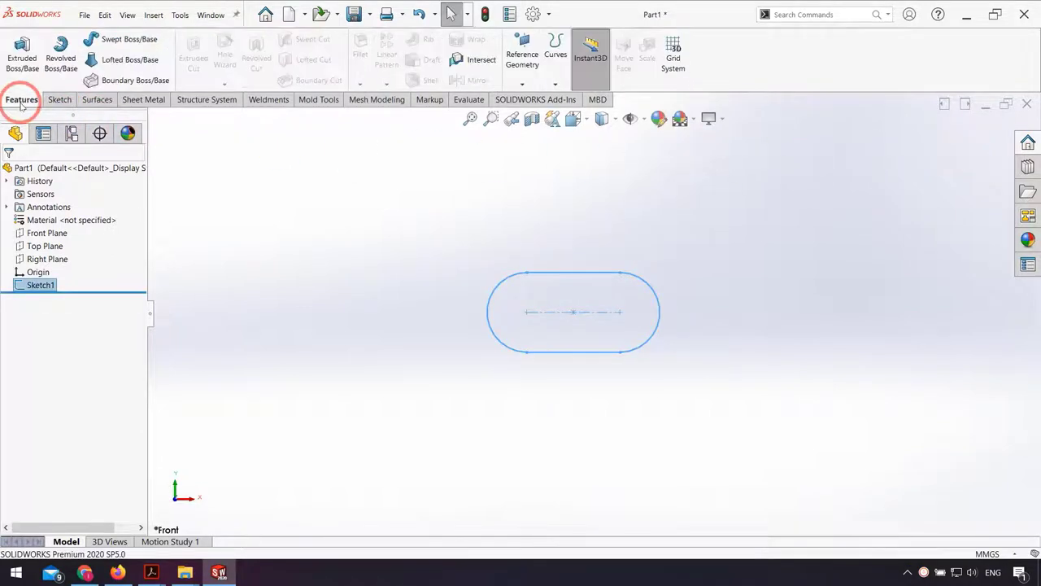
{"action": "left_click", "coordinate": [118, 41]}
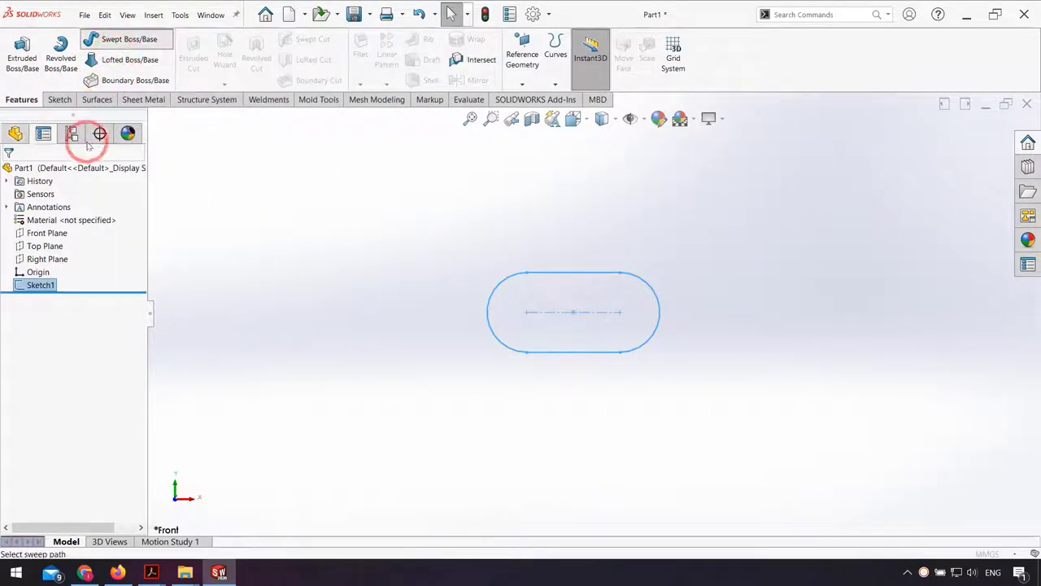
{"action": "left_click", "coordinate": [49, 221]}
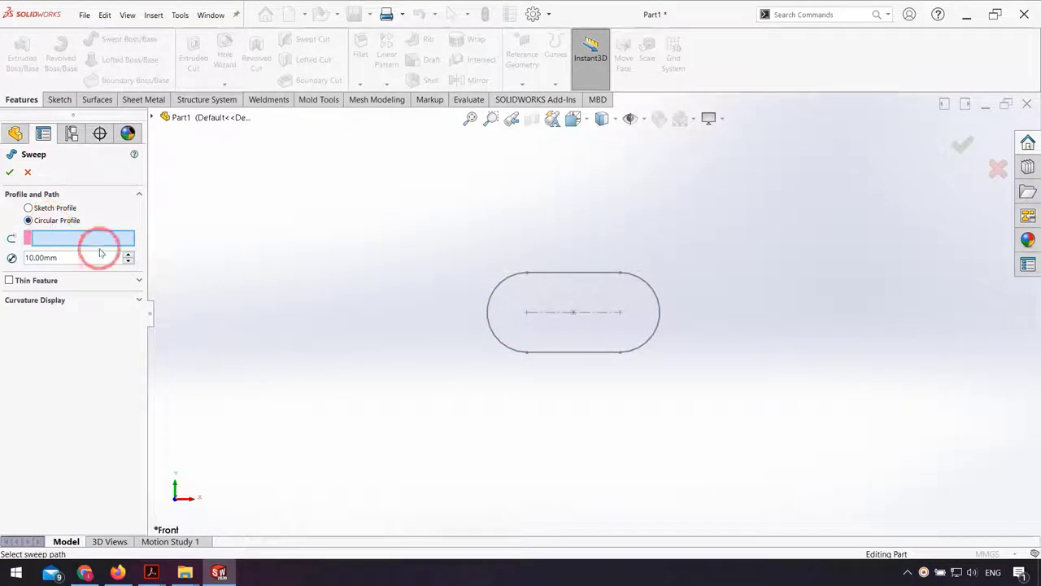
{"action": "left_click", "coordinate": [547, 273]}
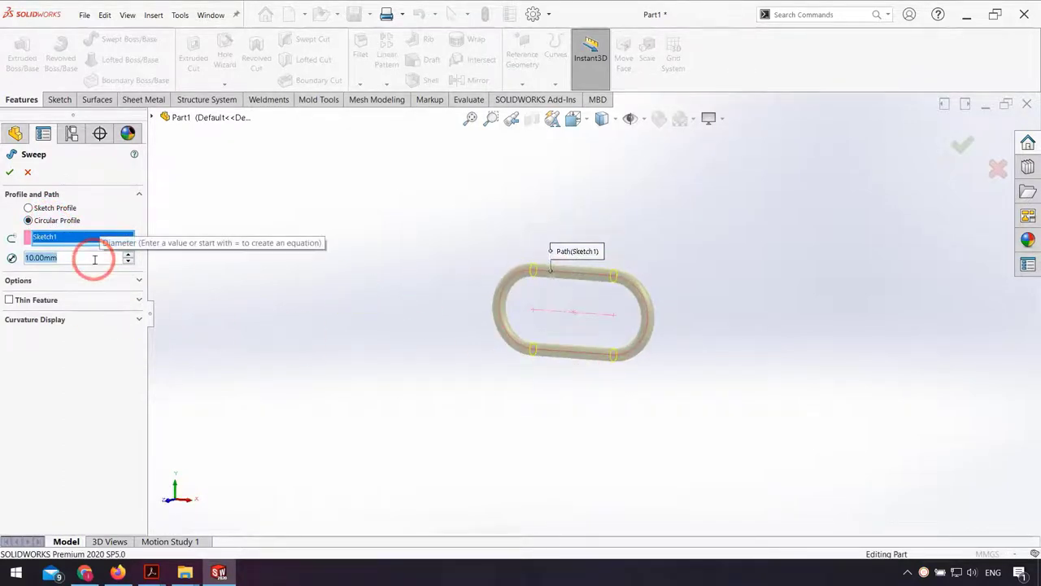
{"action": "type", "text": "20"}
{"action": "key", "text": "Return"}
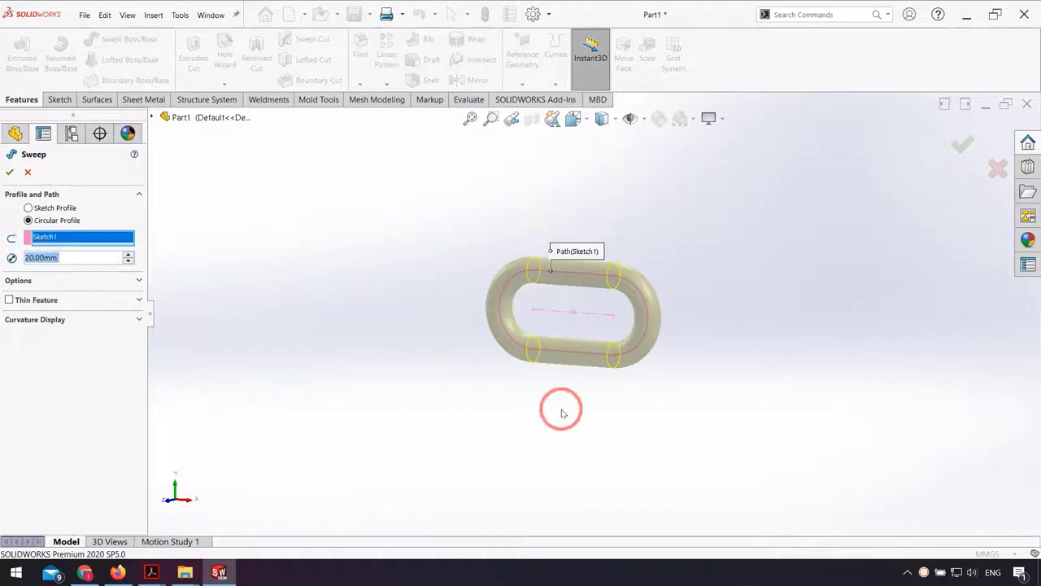
{"action": "middle_click_drag", "start_coordinate": [558, 412], "coordinate": [524, 397]}
{"action": "left_click", "coordinate": [11, 179]}
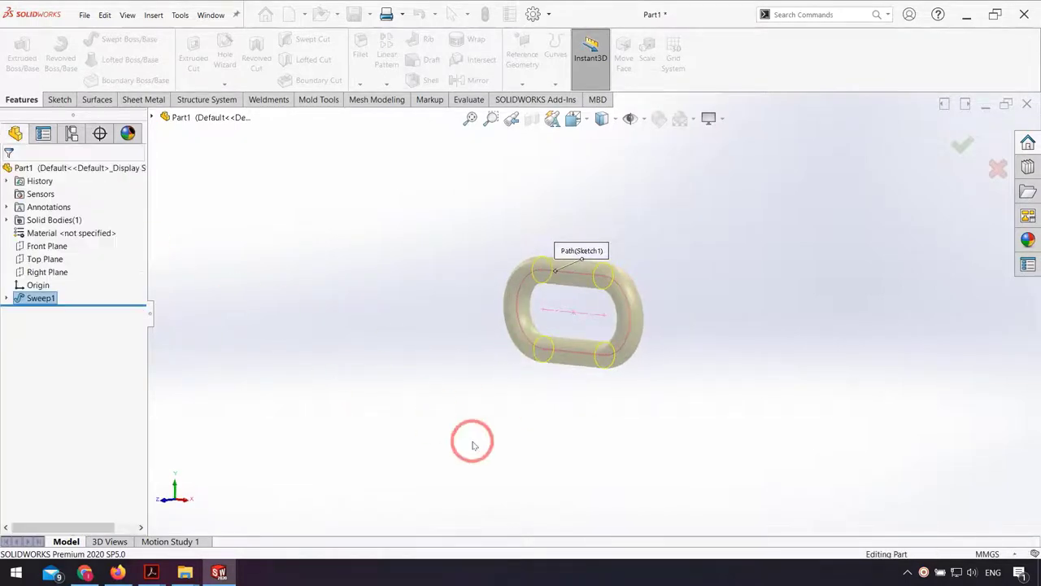
{"action": "mouse_move", "coordinate": [483, 442]}
{"action": "middle_mouse_down"}
{"action": "mouse_move", "coordinate": [526, 366]}
{"action": "mouse_move", "coordinate": [587, 348]}
{"action": "mouse_move", "coordinate": [769, 407]}
{"action": "mouse_move", "coordinate": [740, 309]}
{"action": "mouse_move", "coordinate": [642, 366]}
{"action": "mouse_move", "coordinate": [473, 305]}
{"action": "middle_mouse_up"}
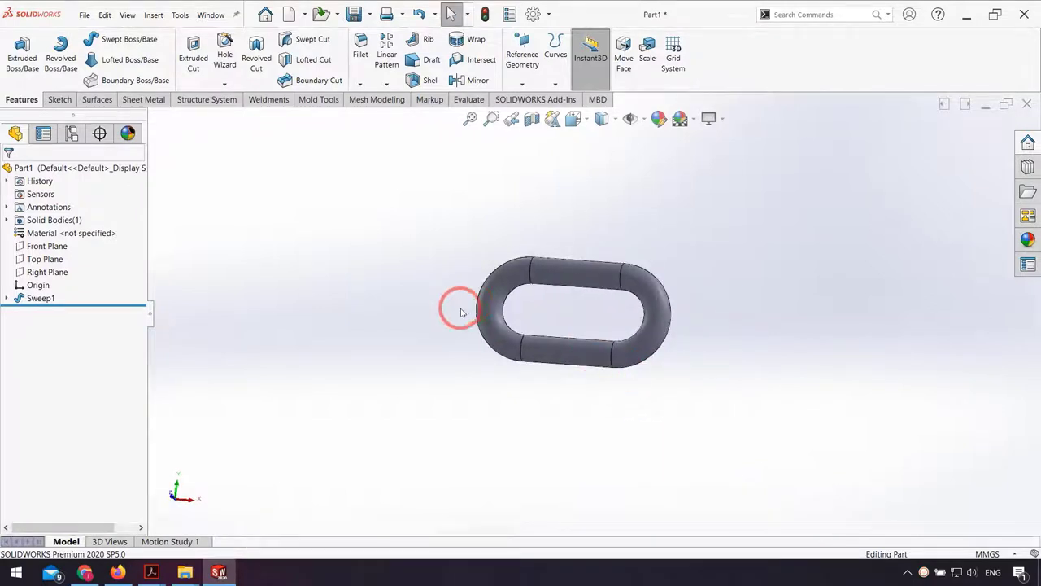
Save the link part as Part1.SLDPRT and start another new document.
{"action": "left_click", "coordinate": [84, 16]}
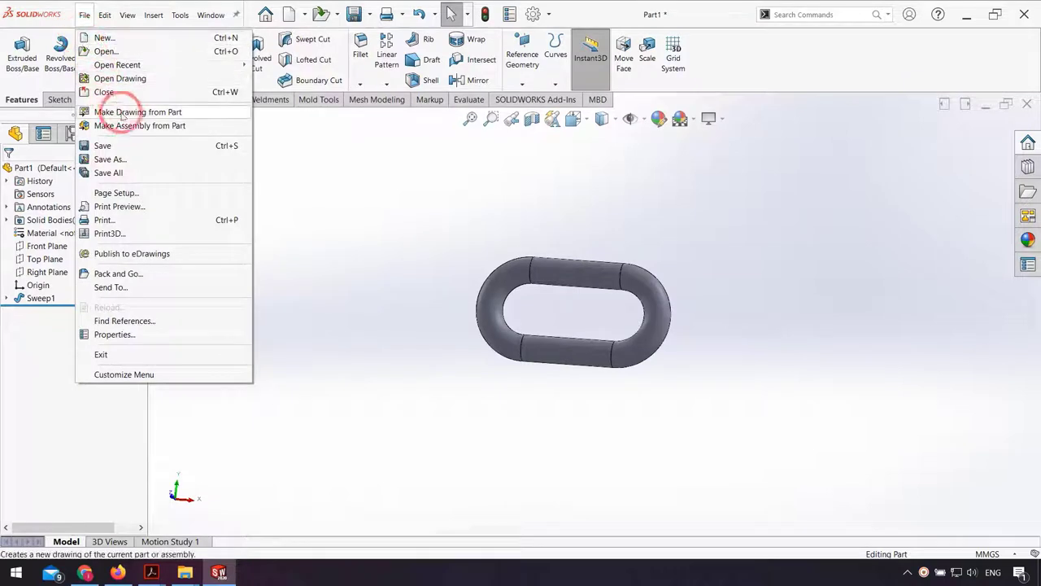
{"action": "left_click", "coordinate": [122, 160]}
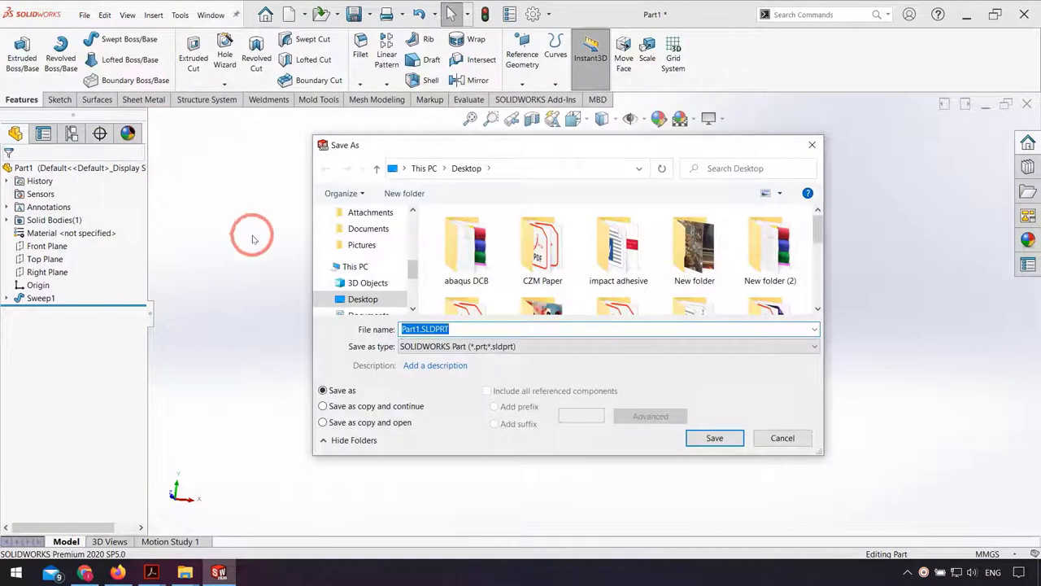
{"action": "left_click", "coordinate": [712, 436]}
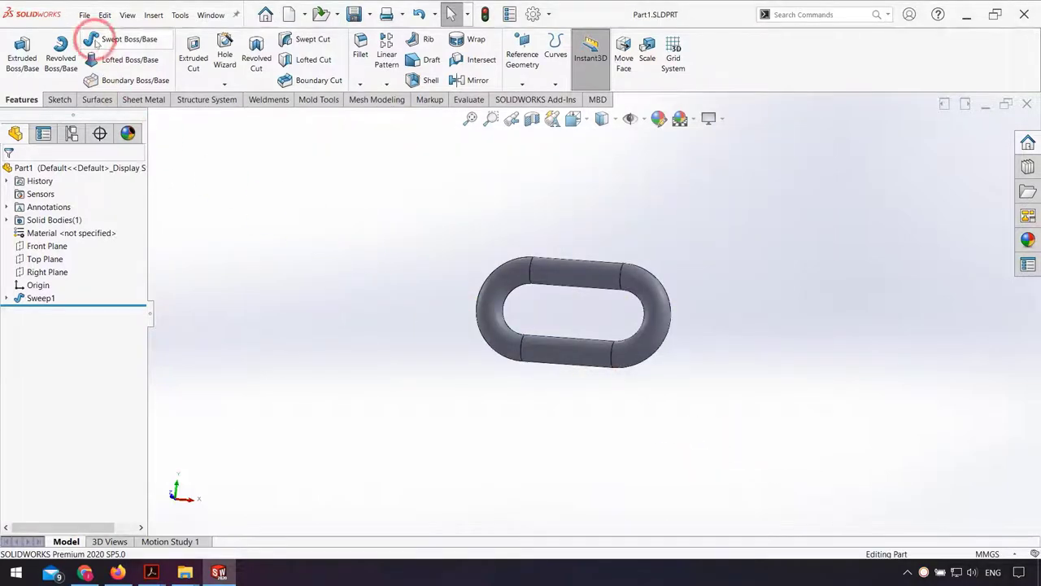
{"action": "left_click", "coordinate": [85, 15]}
{"action": "left_click", "coordinate": [94, 37]}
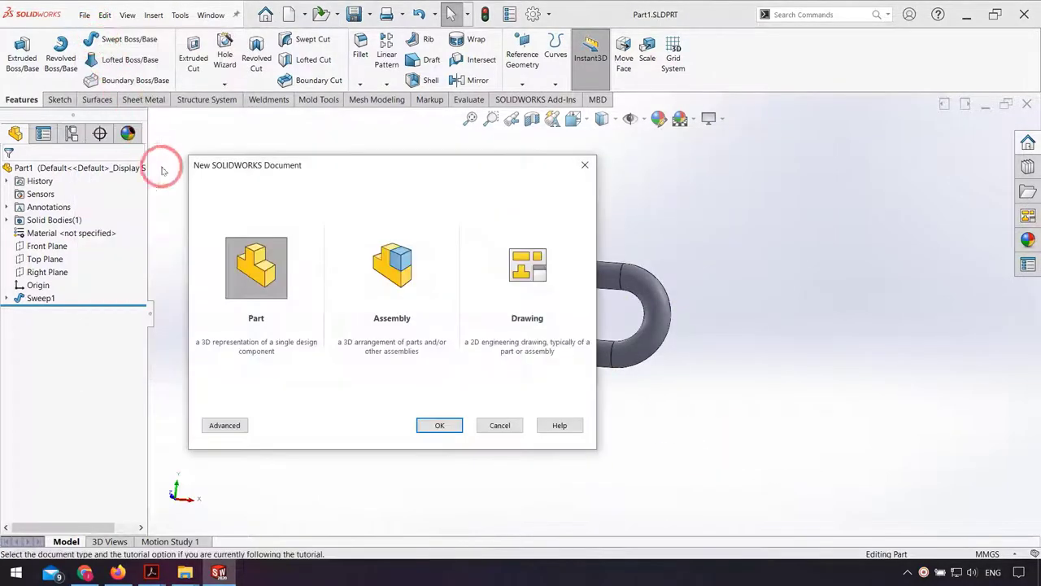
Create a second part and draw a circle centred on the origin on the Front Plane.
{"action": "double_click", "coordinate": [257, 291]}
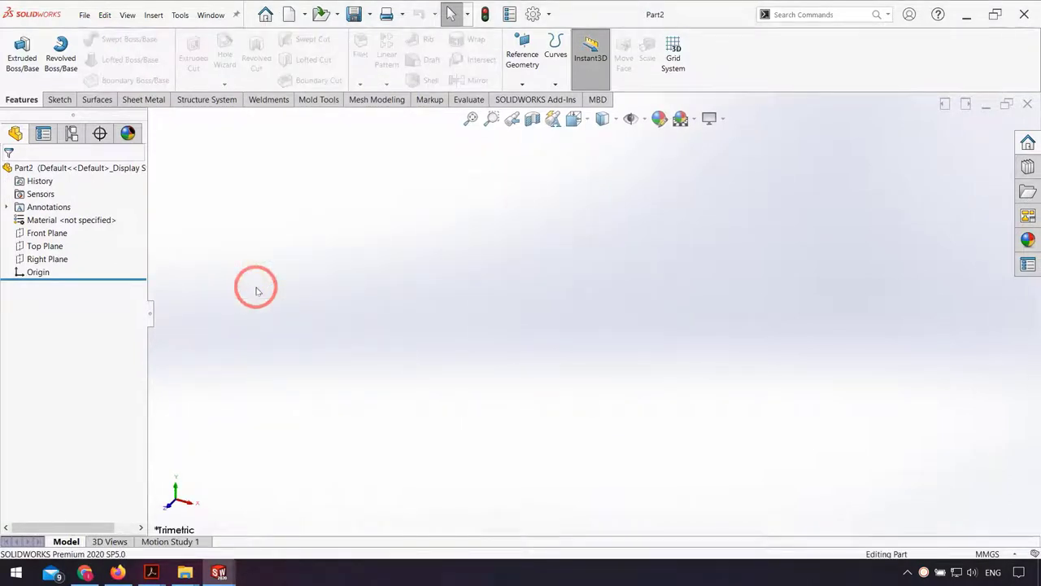
{"action": "left_click", "coordinate": [46, 233]}
{"action": "left_click", "coordinate": [54, 222]}
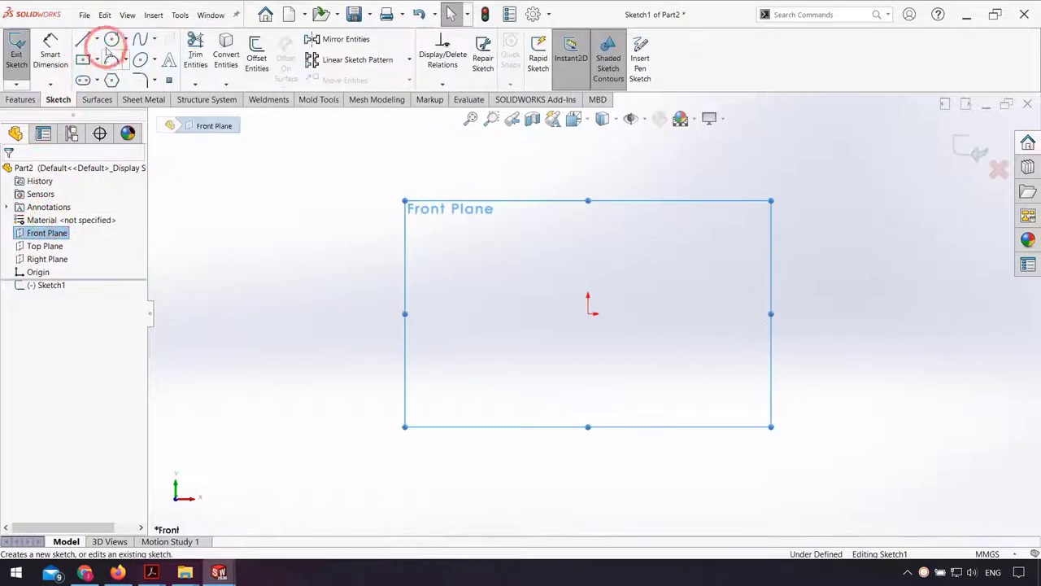
{"action": "left_click", "coordinate": [112, 39]}
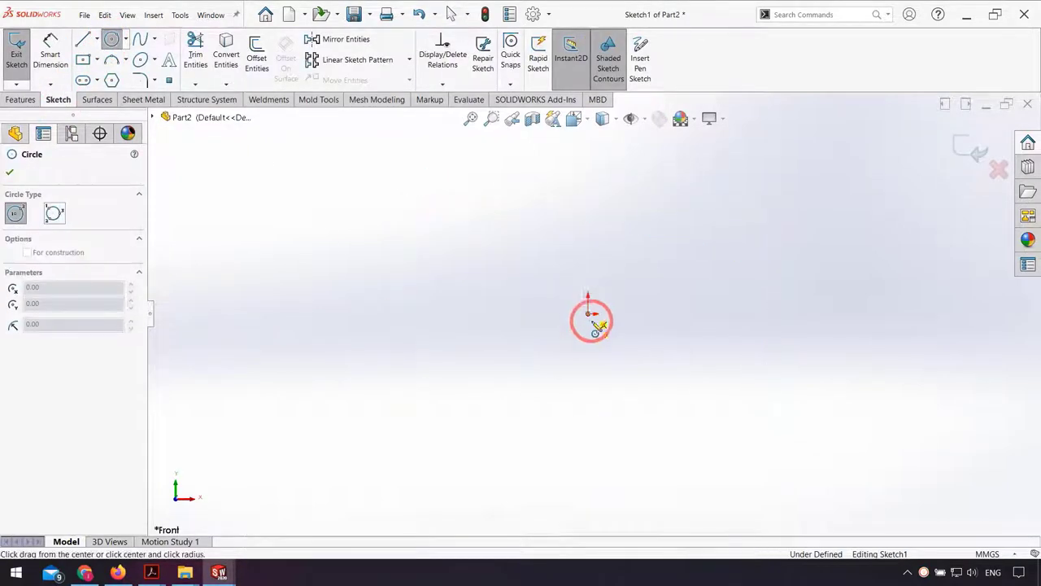
{"action": "left_click_drag", "start_coordinate": [592, 319], "coordinate": [604, 399]}
Dimension the circle's diameter to 200 mm.
{"action": "left_click", "coordinate": [50, 47]}
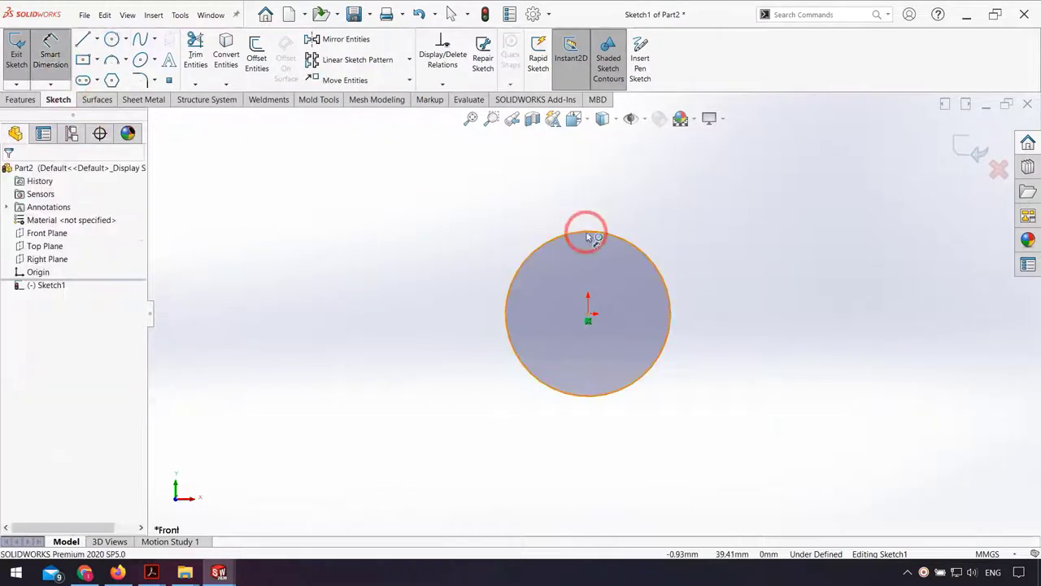
{"action": "left_click", "coordinate": [580, 235]}
{"action": "left_click", "coordinate": [593, 189]}
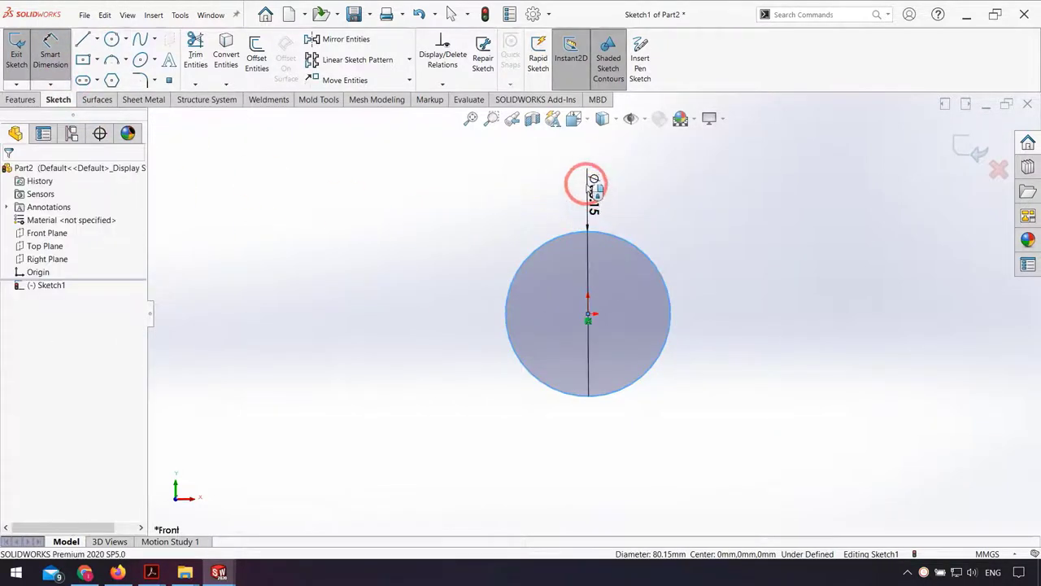
{"action": "type", "text": "200"}
{"action": "key", "text": "Return"}
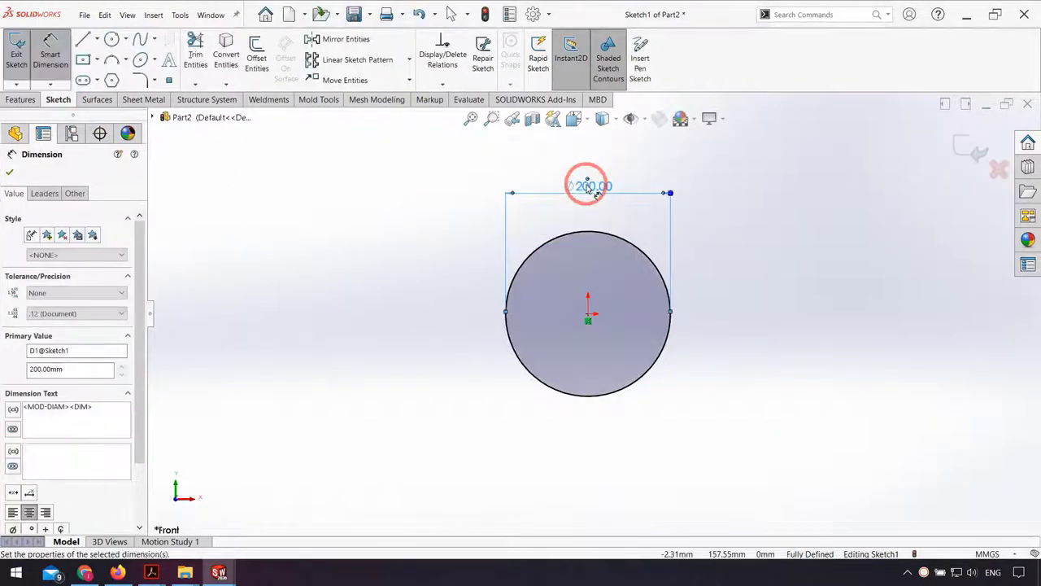
{"action": "left_click", "coordinate": [98, 39]}
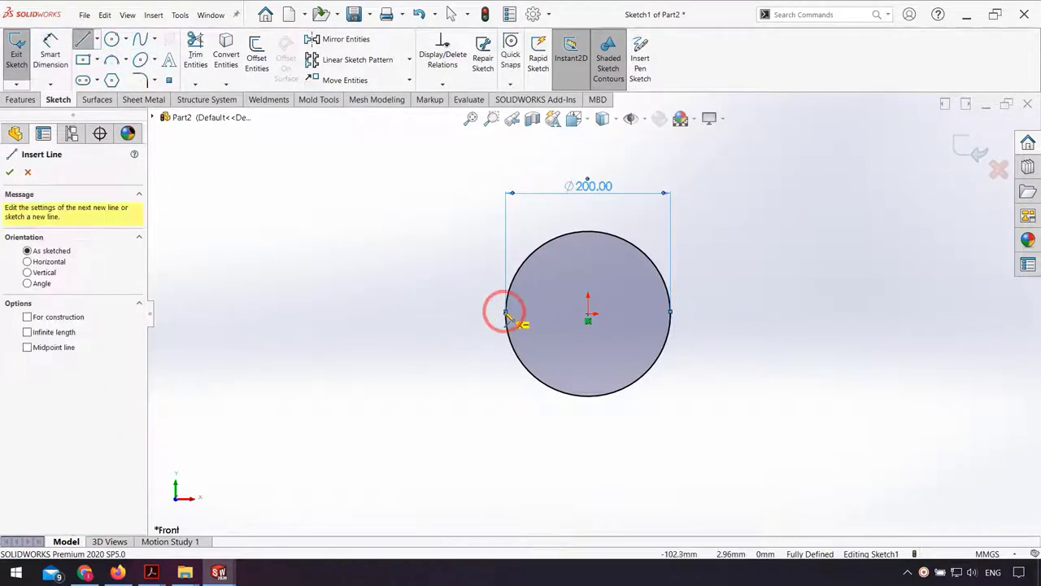
Draw vertical lines upward from the circle's left and right points.
{"action": "left_click_drag", "start_coordinate": [506, 315], "coordinate": [506, 233]}
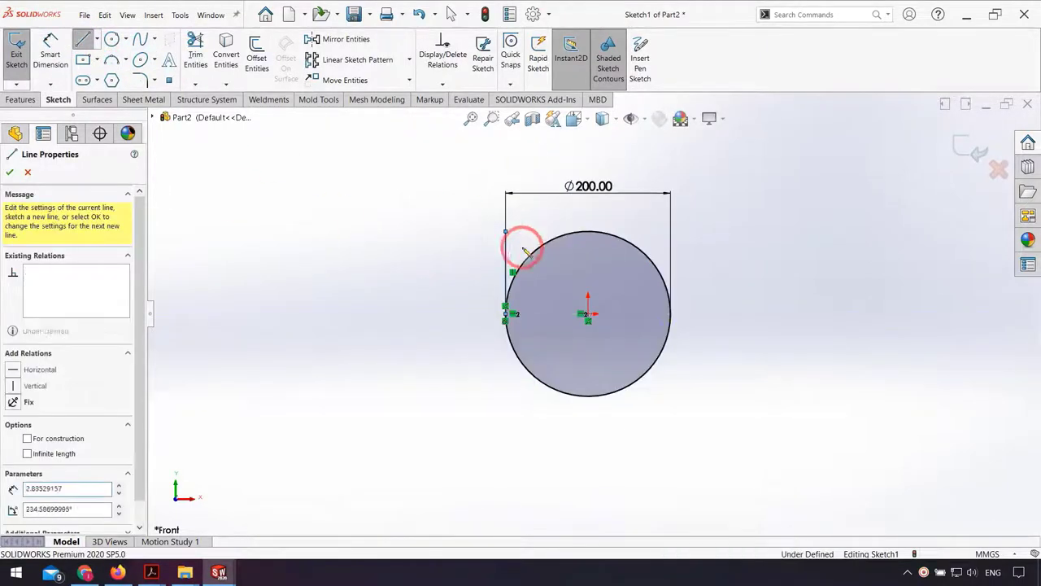
{"action": "key", "text": "Escape"}
{"action": "key", "text": "Escape"}
{"action": "key", "text": "Return"}
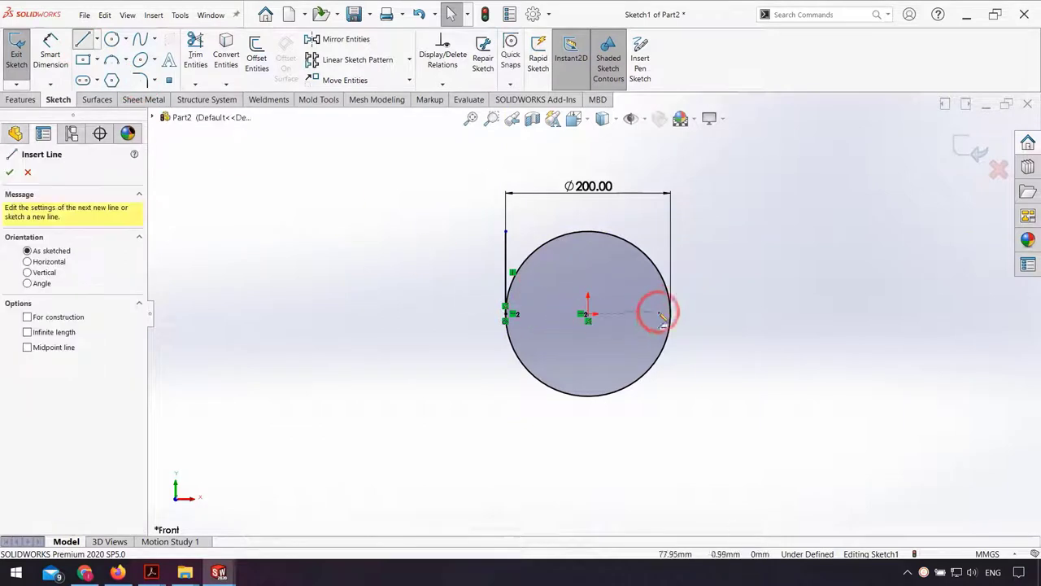
{"action": "left_click", "coordinate": [673, 318]}
{"action": "scroll", "coordinate": [689, 272], "scroll_direction": "up", "scroll_amount": 3}
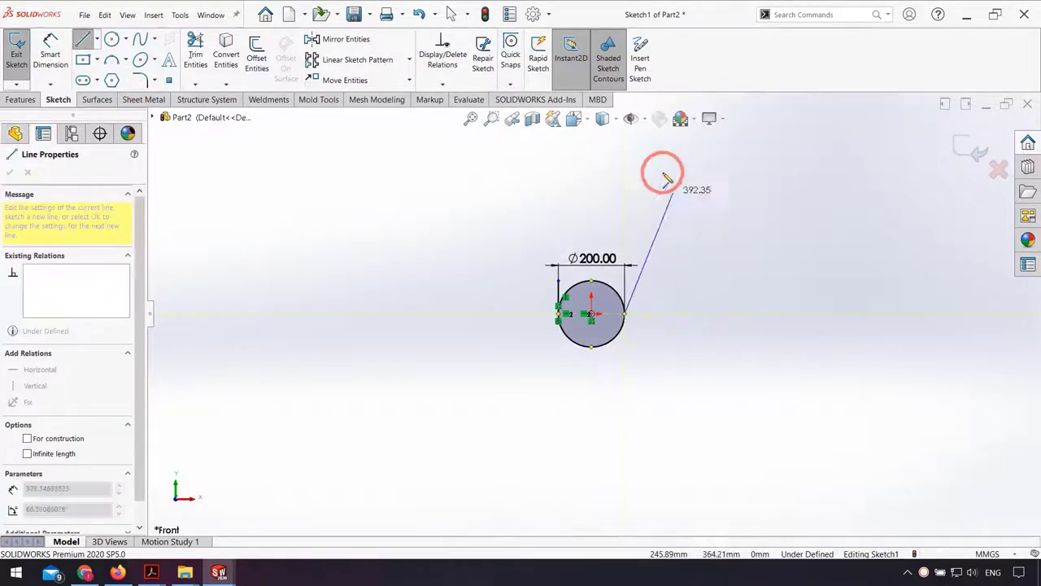
{"action": "key", "text": "Escape"}
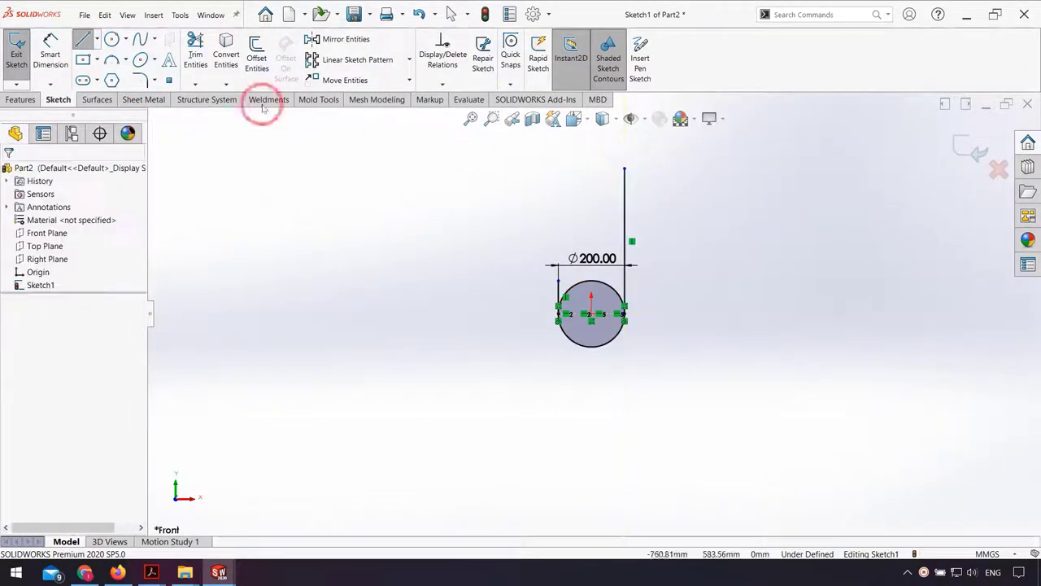
Trim away the circle's upper arc, keeping the lower half-arc.
{"action": "left_click", "coordinate": [193, 50]}
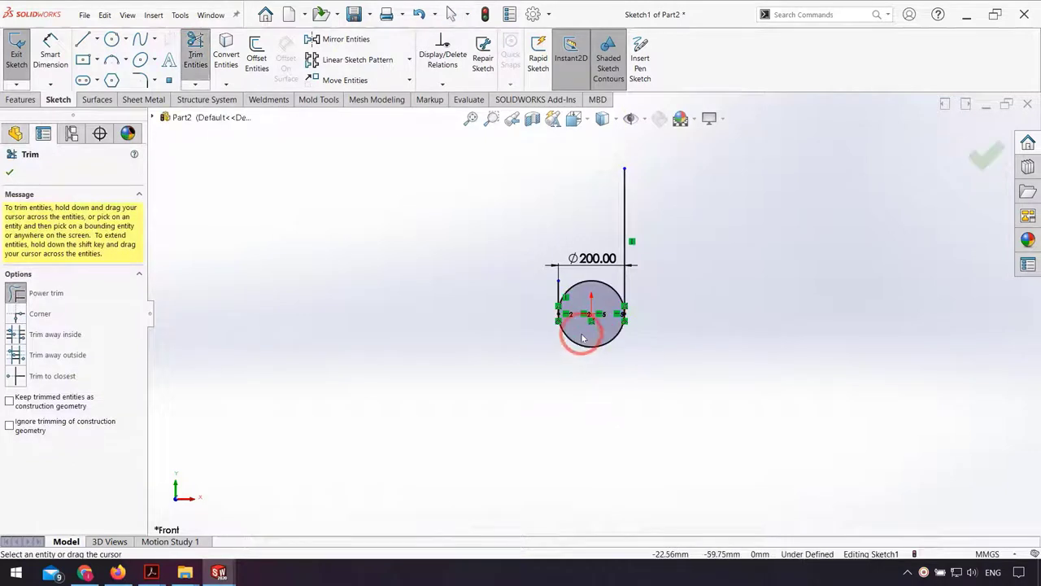
{"action": "left_click_drag", "start_coordinate": [583, 337], "coordinate": [581, 365]}
{"action": "key", "text": "Escape"}
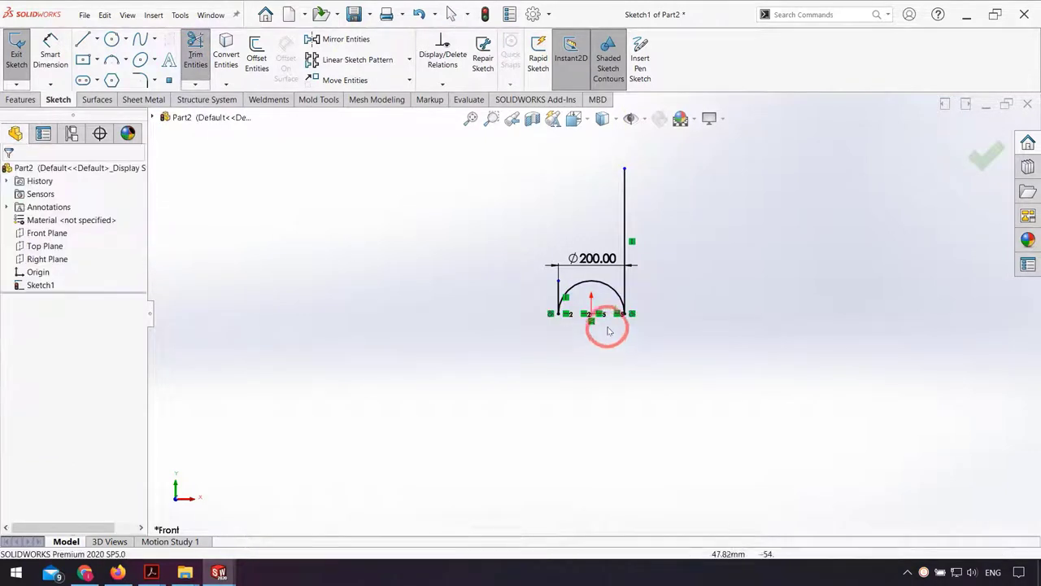
{"action": "key", "text": "ctrl+z"}
{"action": "left_click", "coordinate": [195, 61]}
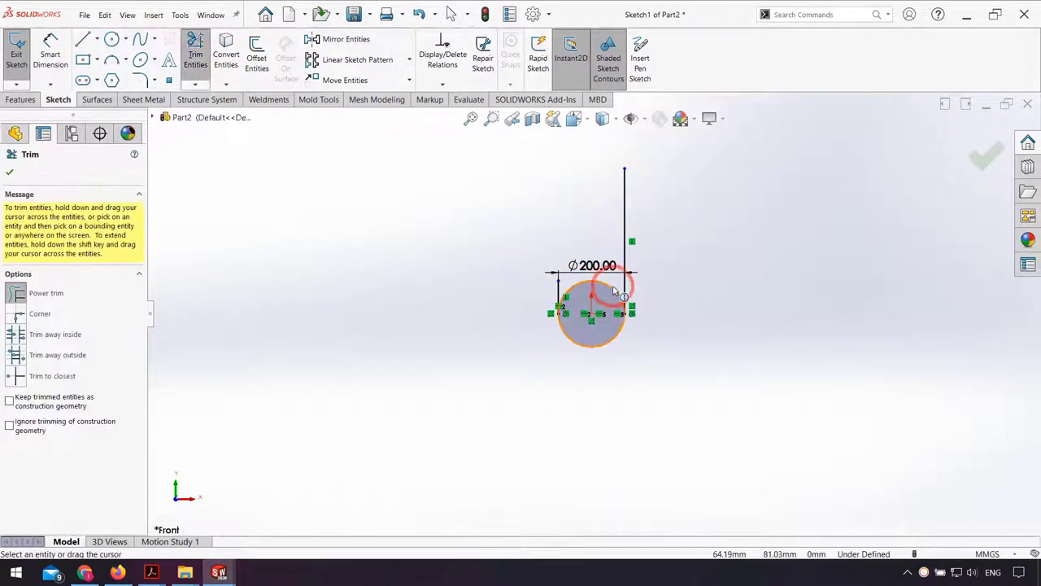
{"action": "left_click_drag", "start_coordinate": [599, 291], "coordinate": [611, 293]}
{"action": "scroll", "coordinate": [619, 312], "scroll_direction": "down", "scroll_amount": 1}
{"action": "key", "text": "Escape"}
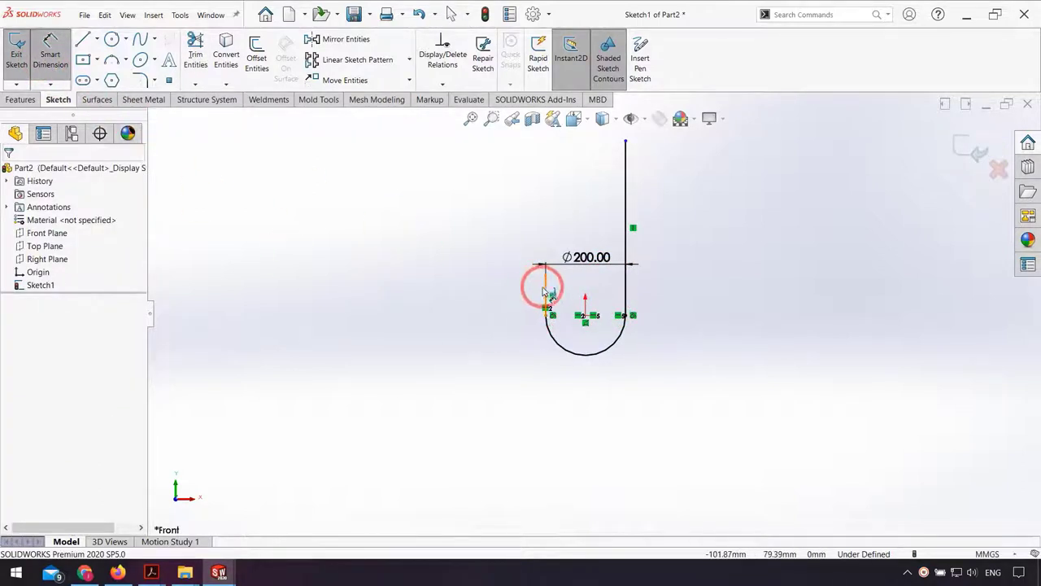
Dimension the short left vertical line to 10 mm.
{"action": "left_click", "coordinate": [547, 293]}
{"action": "key", "text": "d"}
{"action": "left_click", "coordinate": [530, 291]}
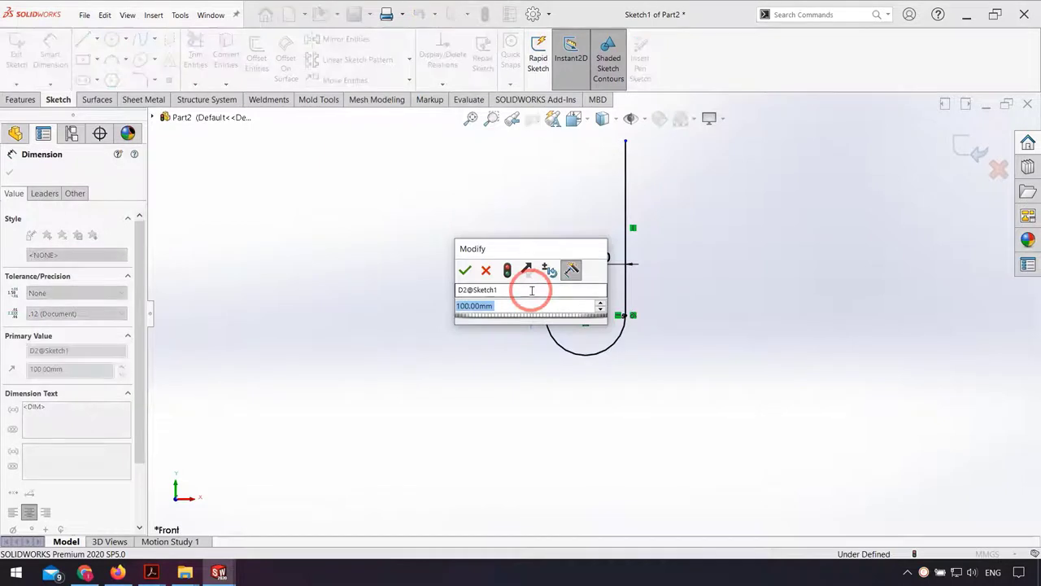
{"action": "type", "text": "1"}
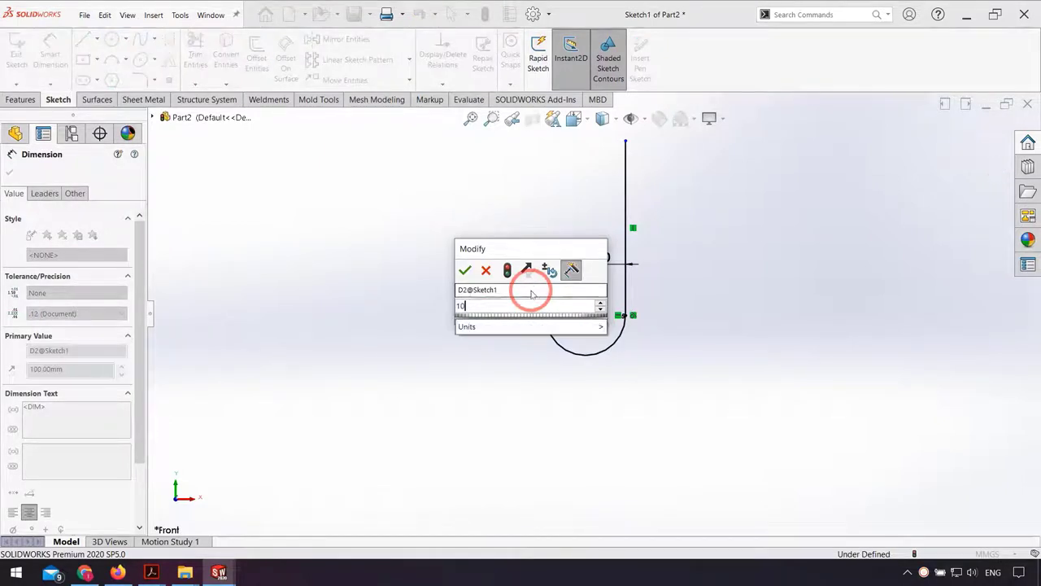
{"action": "type", "text": "0"}
{"action": "key", "text": "Return"}
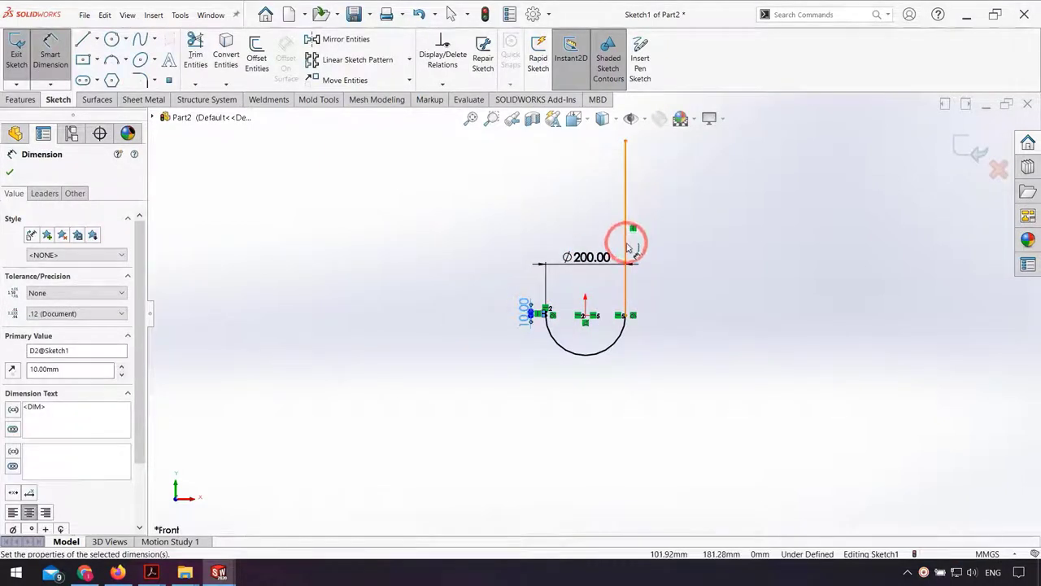
Dimension the tall right vertical line to 300 mm and exit the hook sketch.
{"action": "left_click", "coordinate": [628, 248]}
{"action": "left_click", "coordinate": [660, 257]}
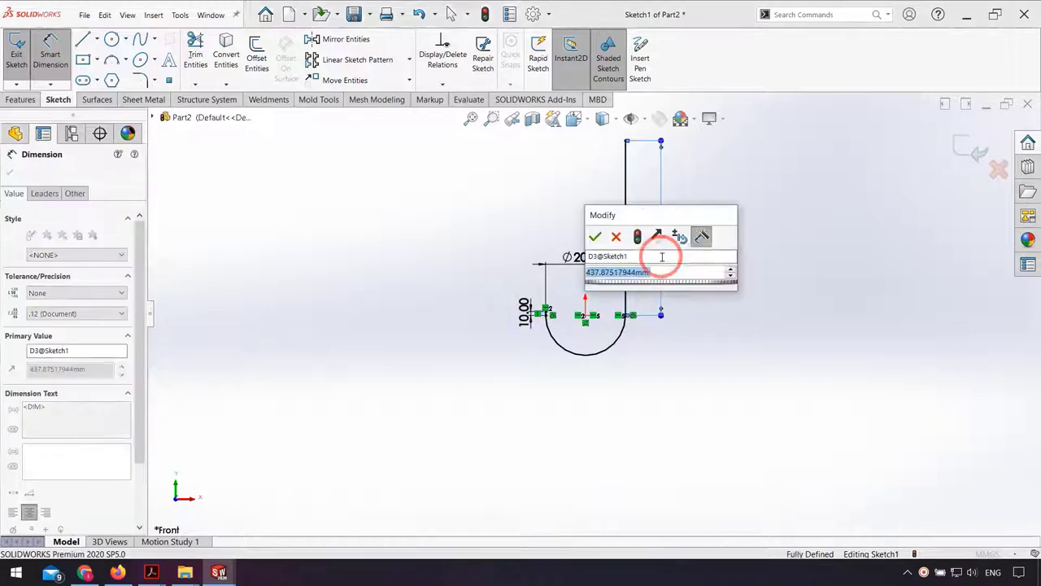
{"action": "type", "text": "300"}
{"action": "key", "text": "Return"}
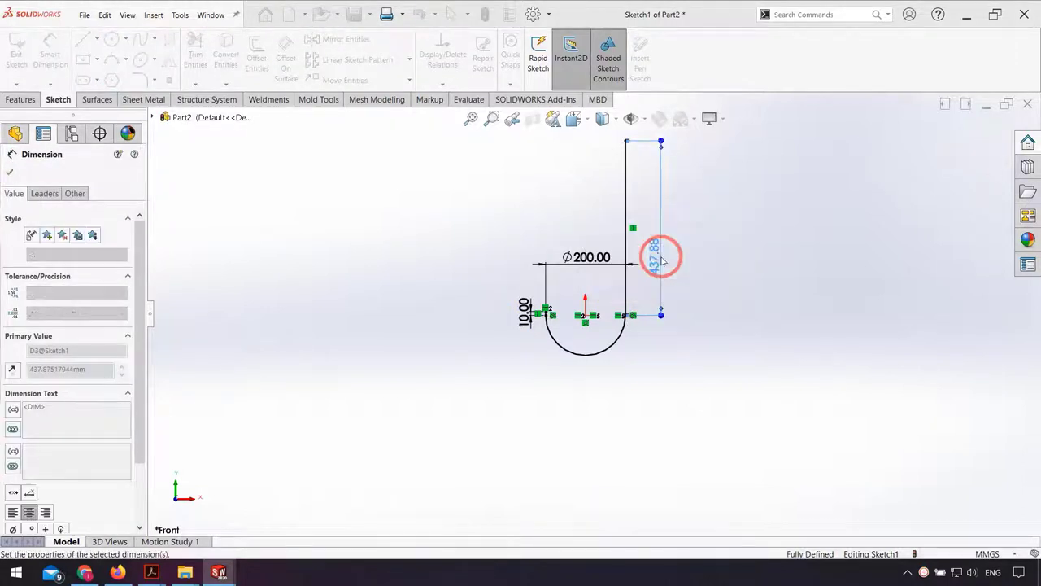
{"action": "left_click", "coordinate": [306, 256]}
{"action": "left_click", "coordinate": [31, 104]}
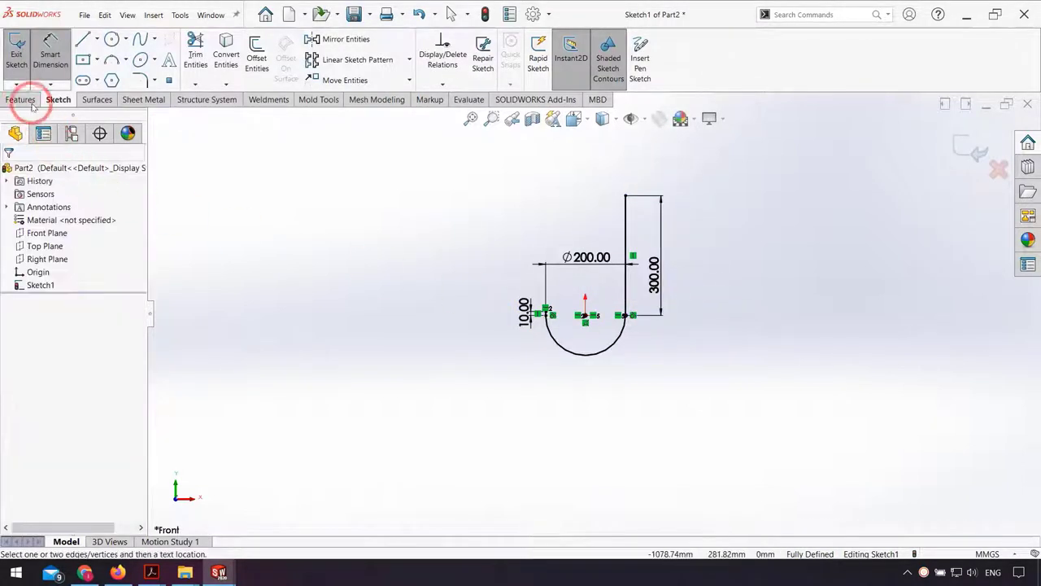
{"action": "left_click", "coordinate": [971, 149]}
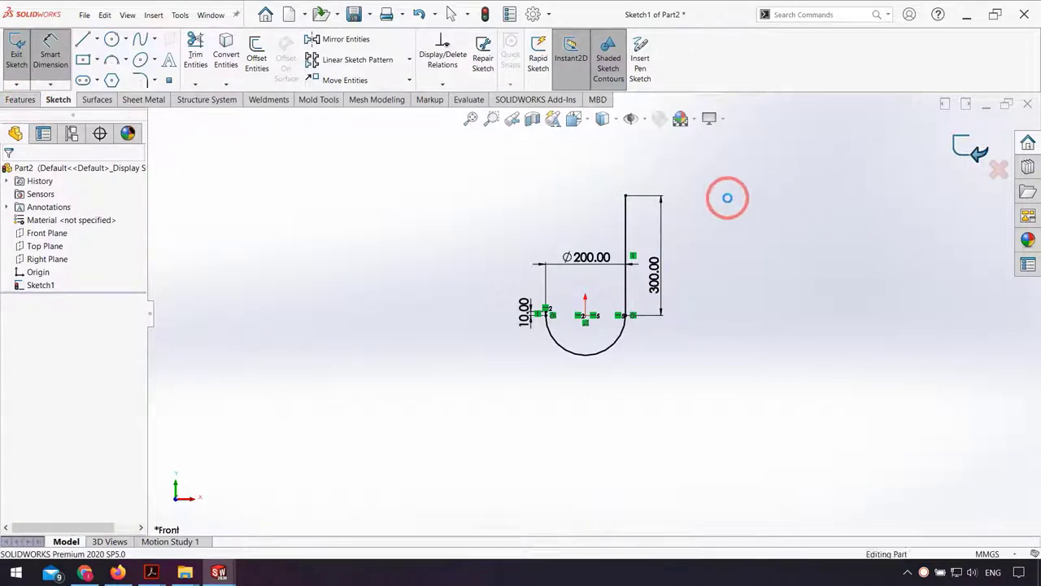
Sweep a 40 mm circular profile along the J-shaped hook sketch.
{"action": "left_click", "coordinate": [33, 100]}
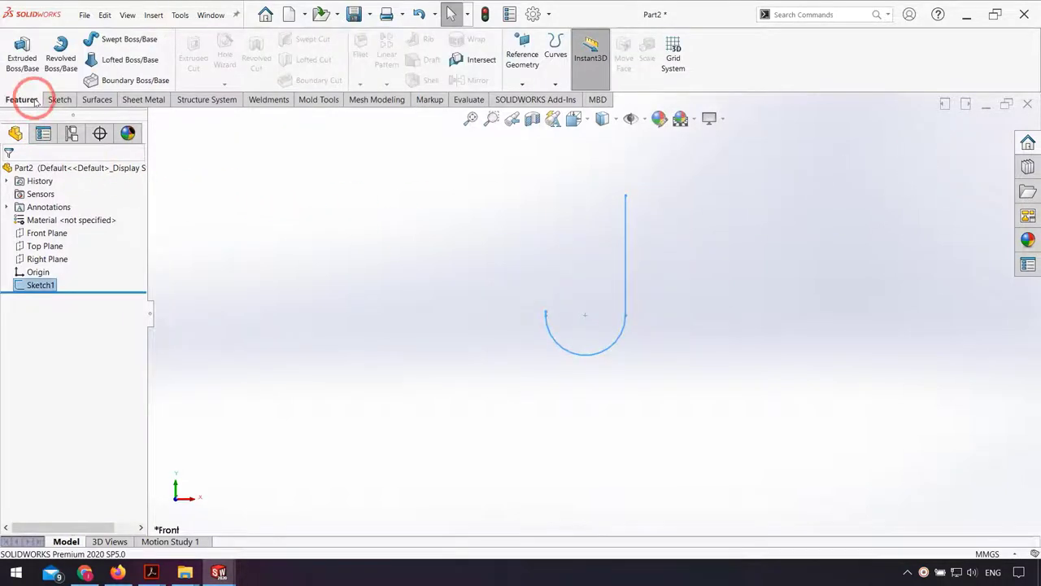
{"action": "left_click", "coordinate": [94, 43]}
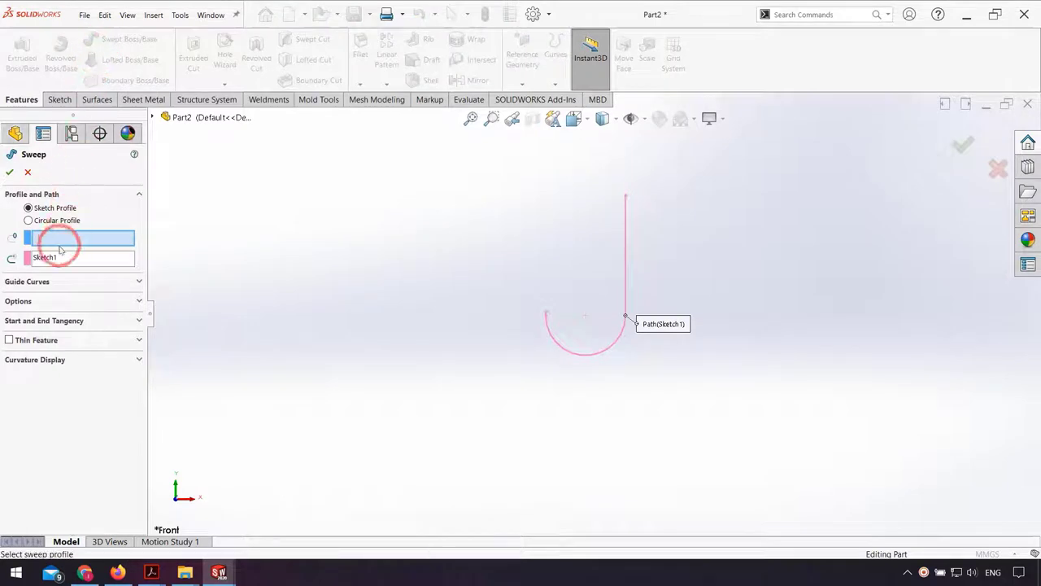
{"action": "left_click", "coordinate": [64, 221]}
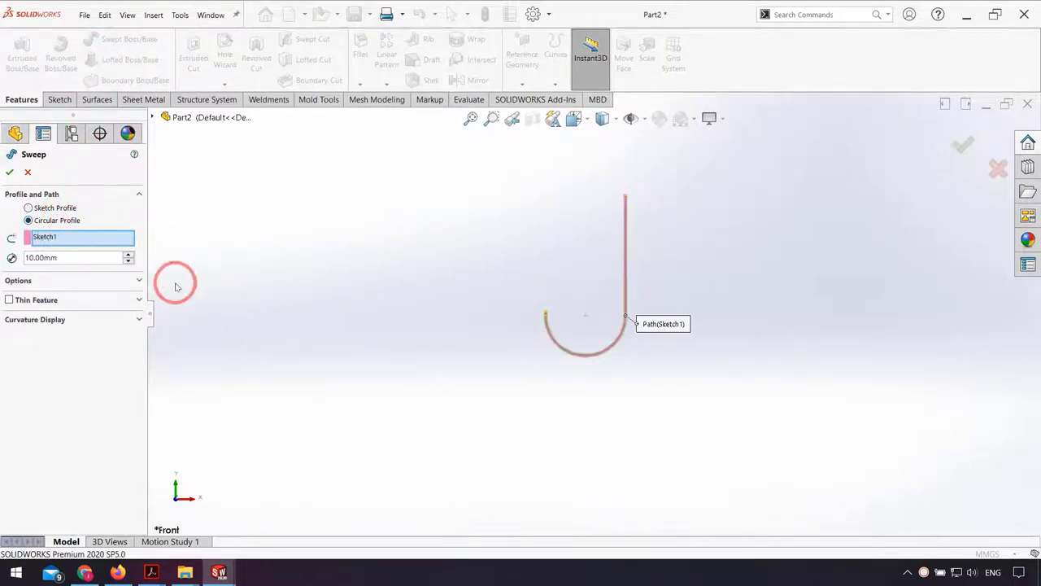
{"action": "scroll", "coordinate": [635, 329], "scroll_direction": "down", "scroll_amount": 2}
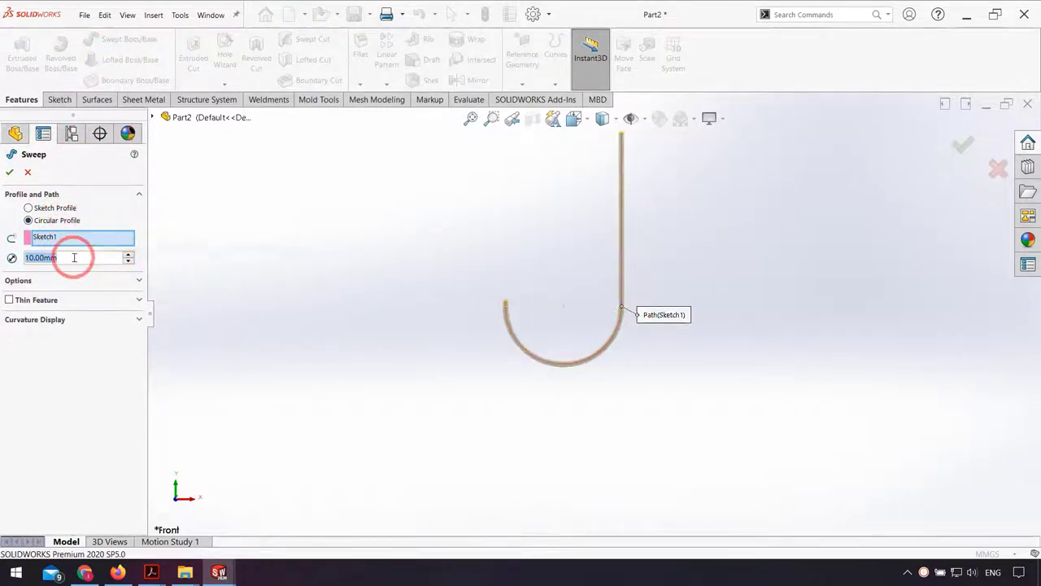
{"action": "type", "text": "50"}
{"action": "left_click", "coordinate": [263, 361]}
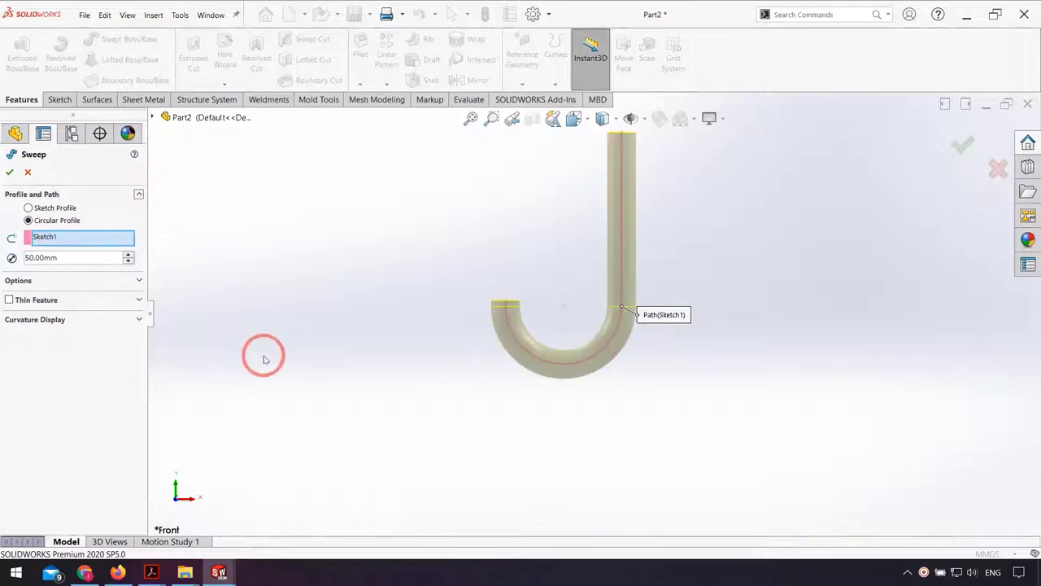
{"action": "left_click", "coordinate": [96, 194]}
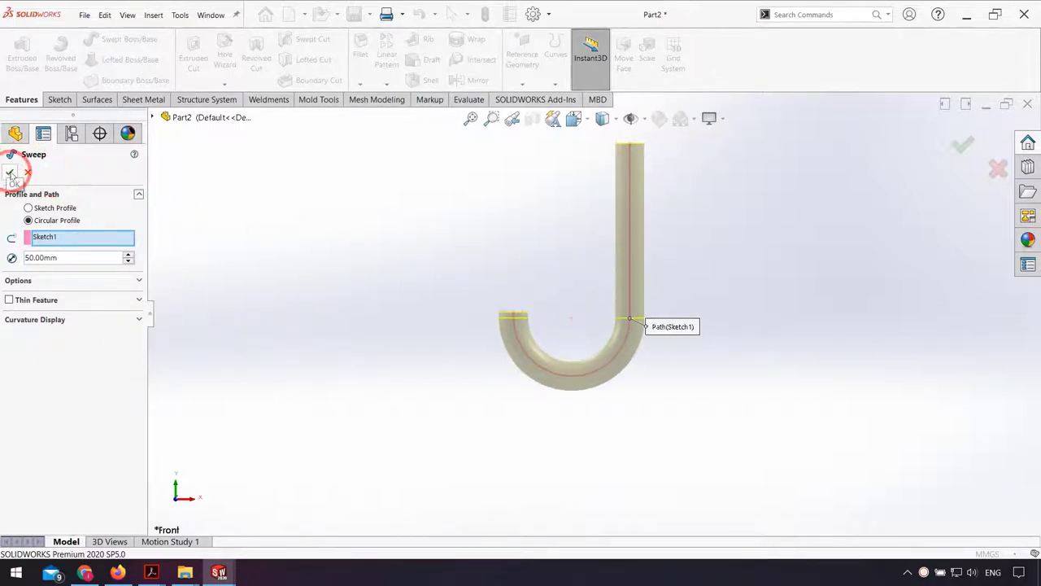
{"action": "double_click", "coordinate": [42, 258]}
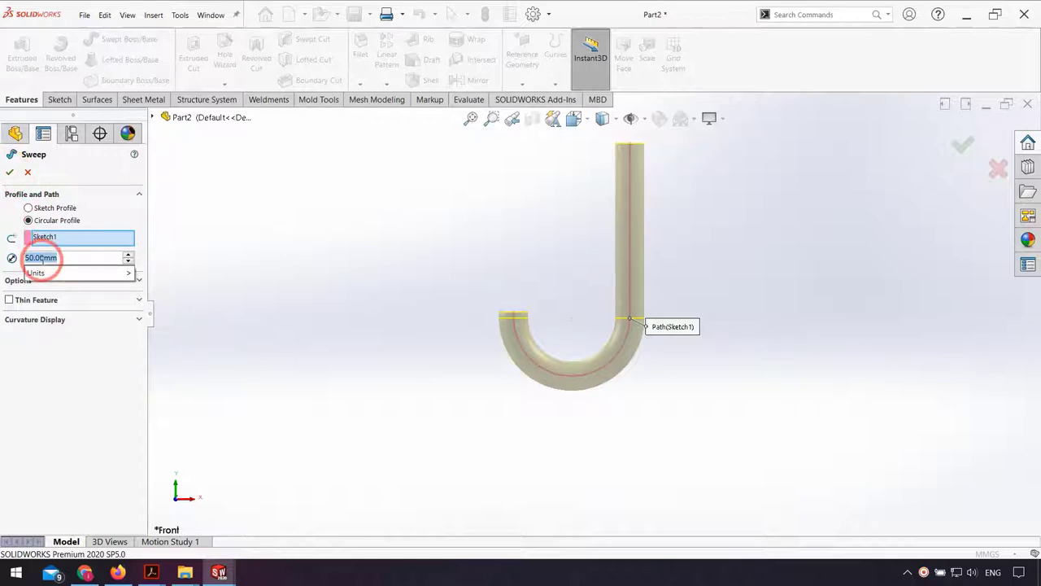
{"action": "type", "text": "40"}
{"action": "key", "text": "Return"}
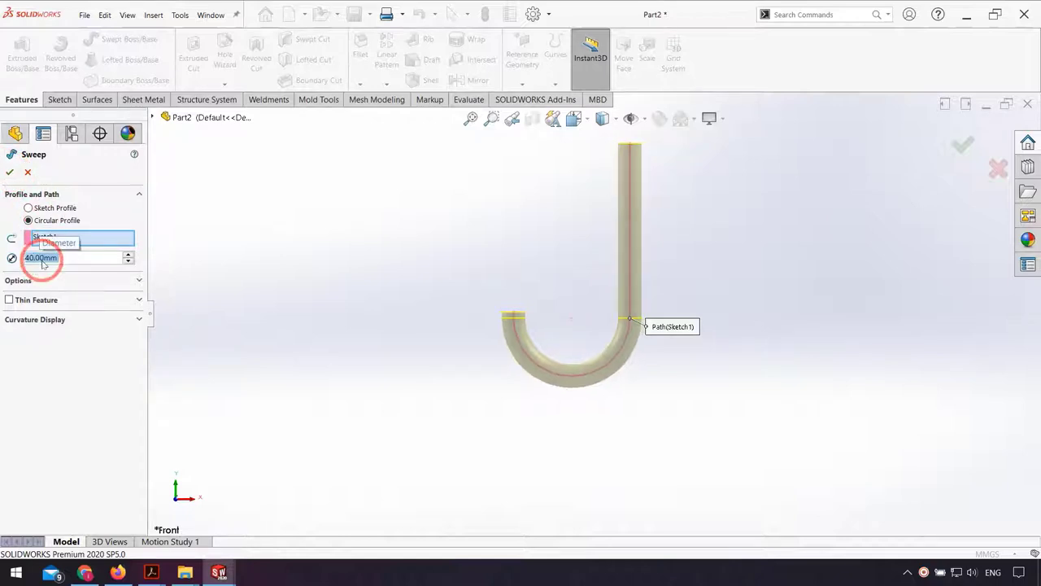
{"action": "left_click", "coordinate": [10, 173]}
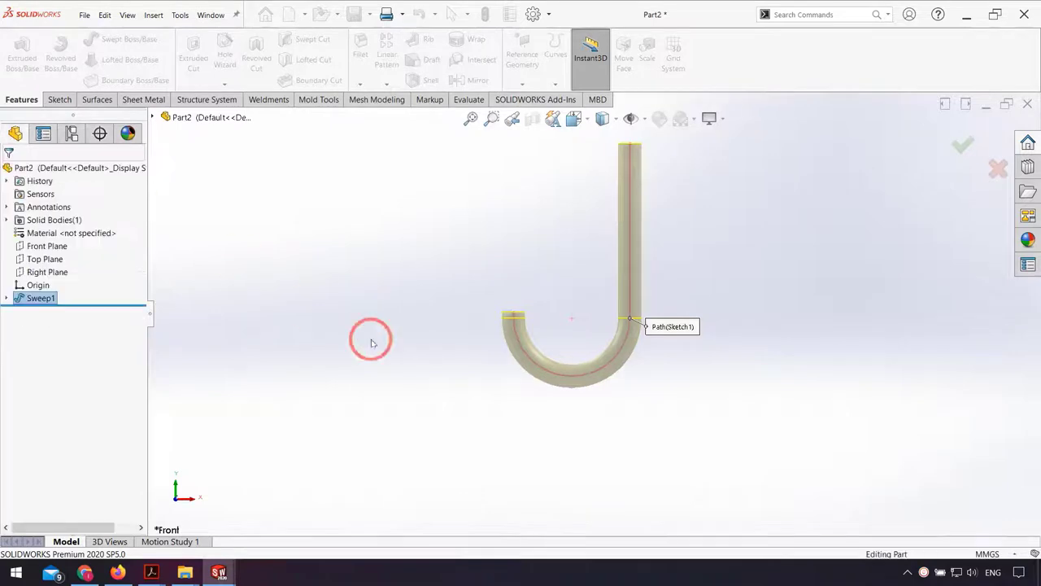
Sketch a circle centred on the top end face of the hook's straight shaft.
{"action": "key", "text": "f"}
{"action": "middle_click_drag", "start_coordinate": [583, 242], "coordinate": [623, 238]}
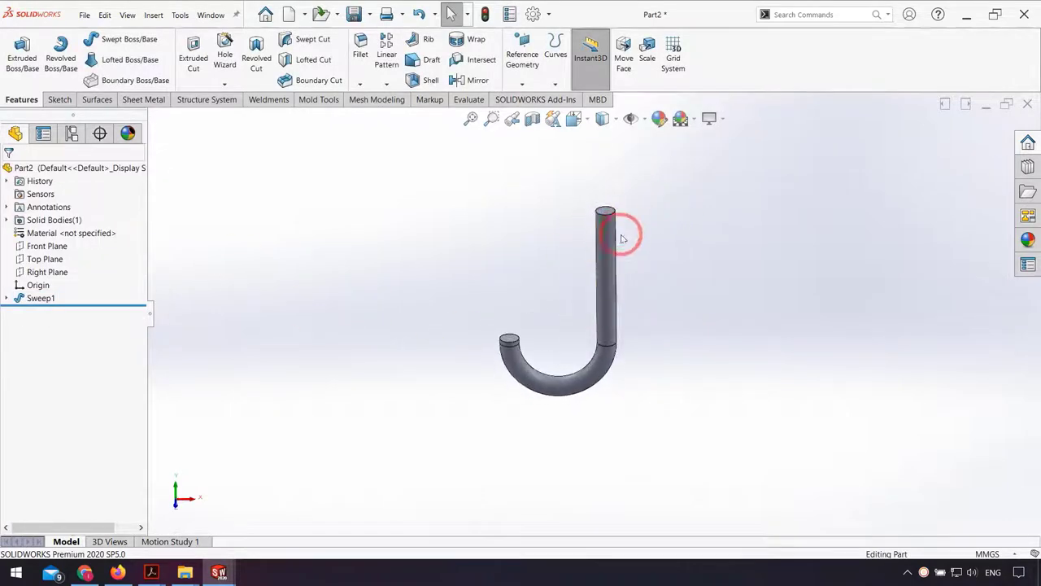
{"action": "left_click", "coordinate": [609, 215]}
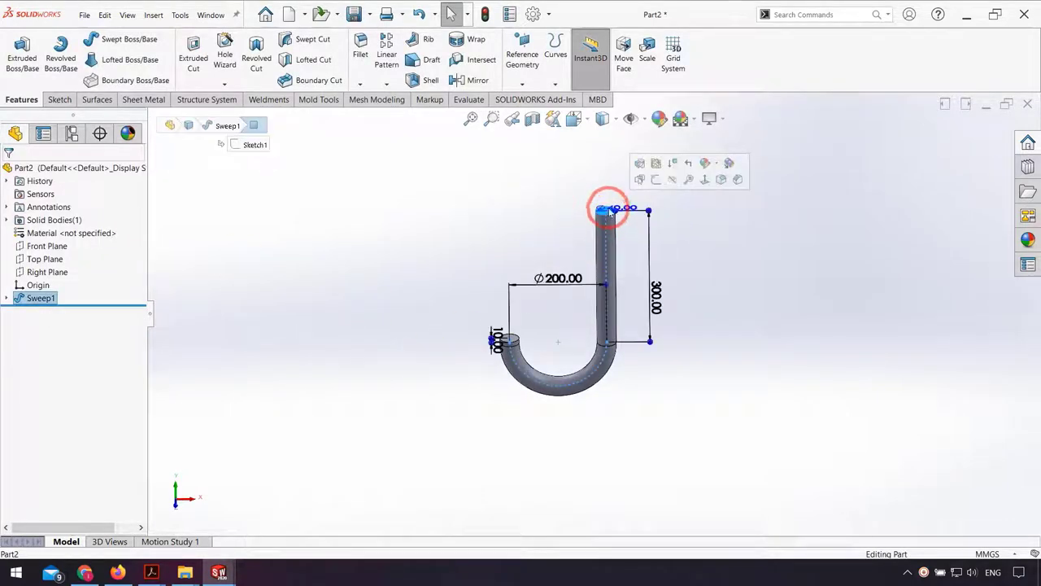
{"action": "left_click", "coordinate": [655, 172]}
{"action": "key", "text": "space"}
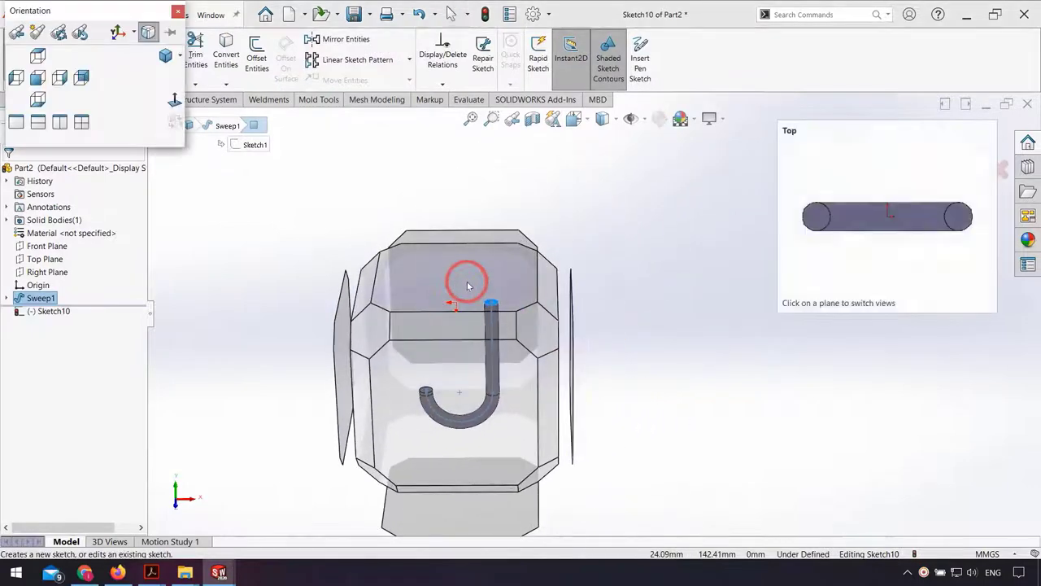
{"action": "left_click", "coordinate": [468, 285]}
{"action": "scroll", "coordinate": [651, 341], "scroll_direction": "up", "scroll_amount": 3}
{"action": "middle_click_drag", "start_coordinate": [651, 342], "coordinate": [640, 352]}
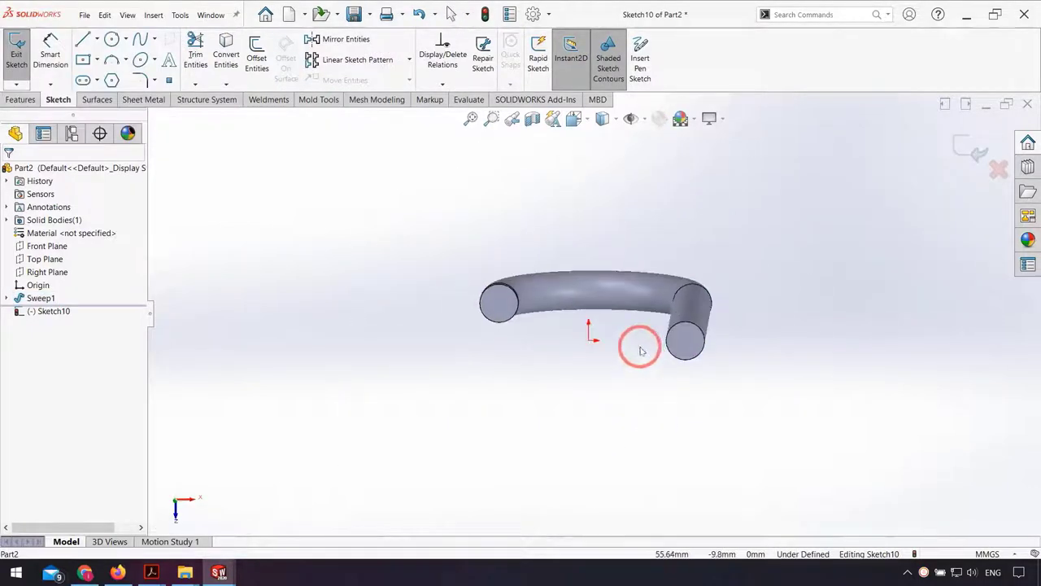
{"action": "left_click", "coordinate": [114, 42]}
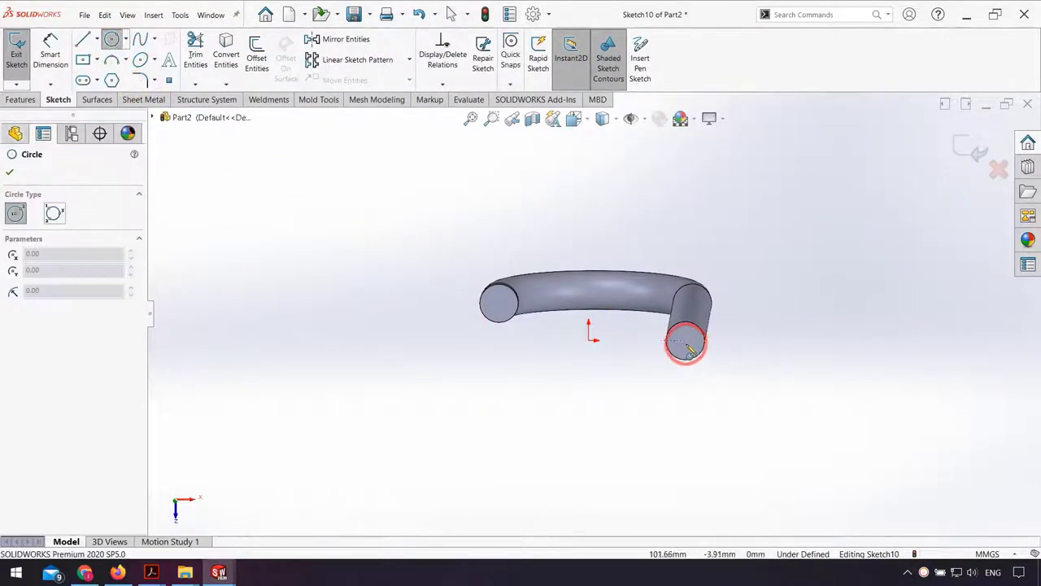
{"action": "left_click", "coordinate": [685, 343]}
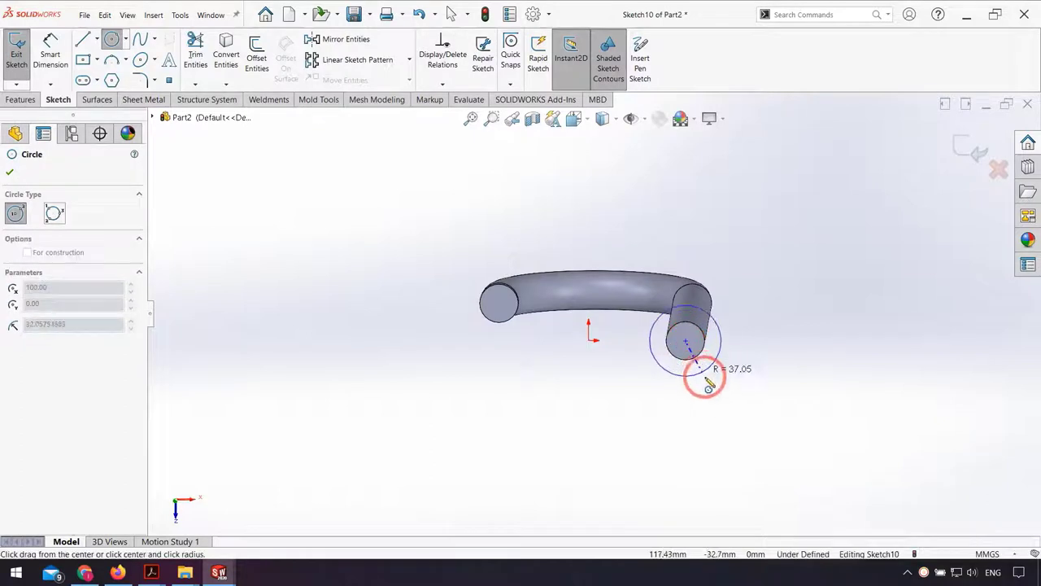
{"action": "left_click", "coordinate": [718, 431]}
Extrude the circle blind 40 mm into a disk atop the shaft.
{"action": "left_click", "coordinate": [21, 99]}
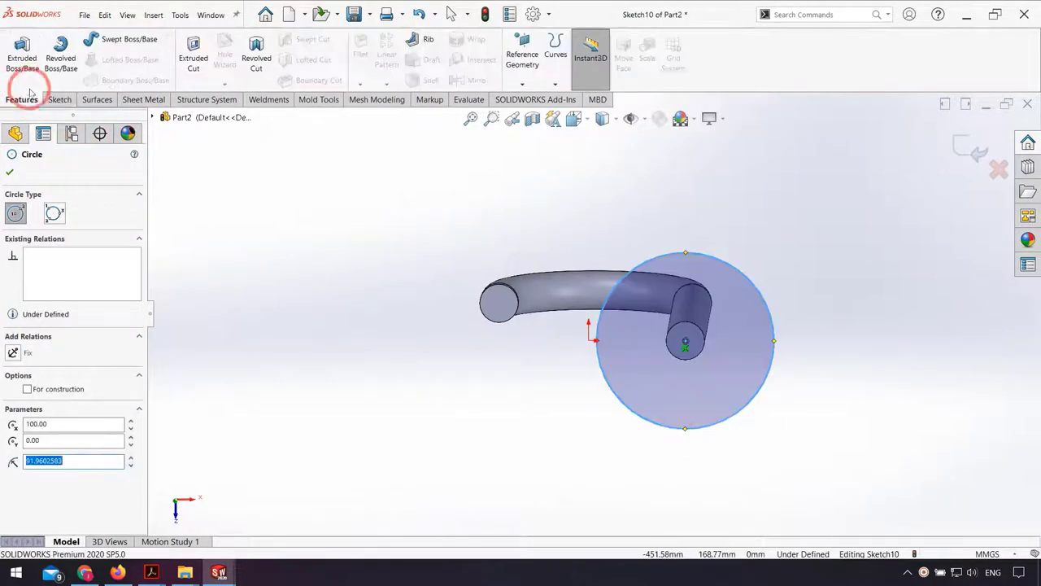
{"action": "key", "text": "Escape"}
{"action": "key", "text": "e"}
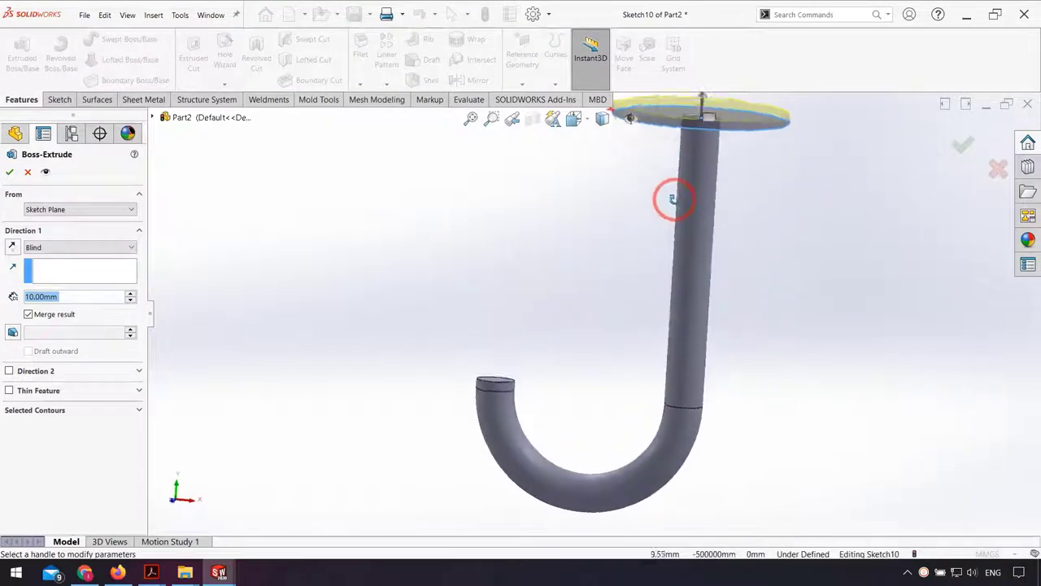
{"action": "left_click", "coordinate": [130, 295]}
{"action": "left_click", "coordinate": [130, 294]}
{"action": "left_click", "coordinate": [130, 295]}
{"action": "scroll", "coordinate": [648, 260], "scroll_direction": "up", "scroll_amount": 3}
{"action": "scroll", "coordinate": [648, 261], "scroll_direction": "down", "scroll_amount": 2}
{"action": "left_click", "coordinate": [48, 175]}
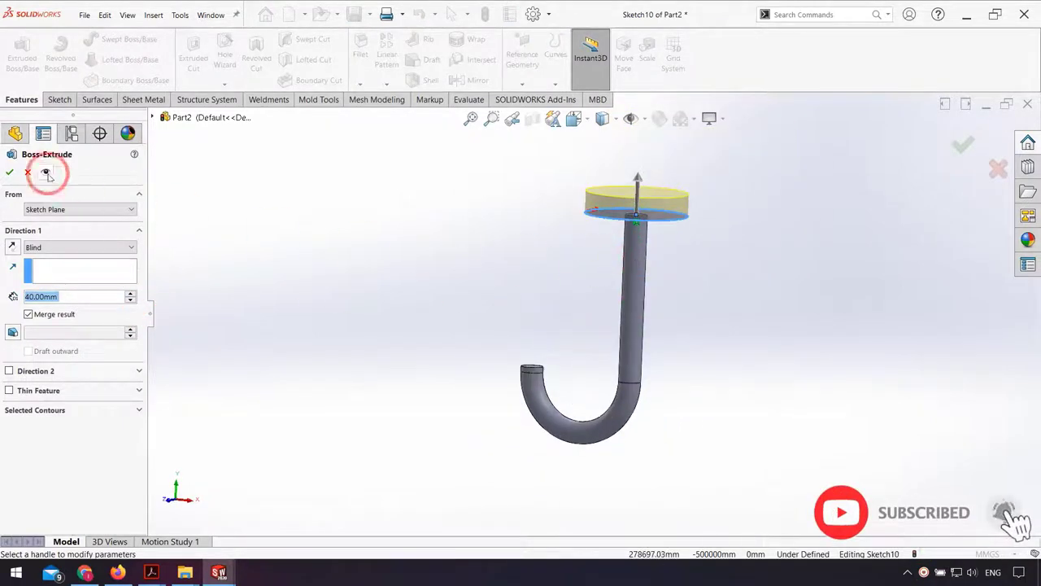
{"action": "left_click", "coordinate": [8, 172]}
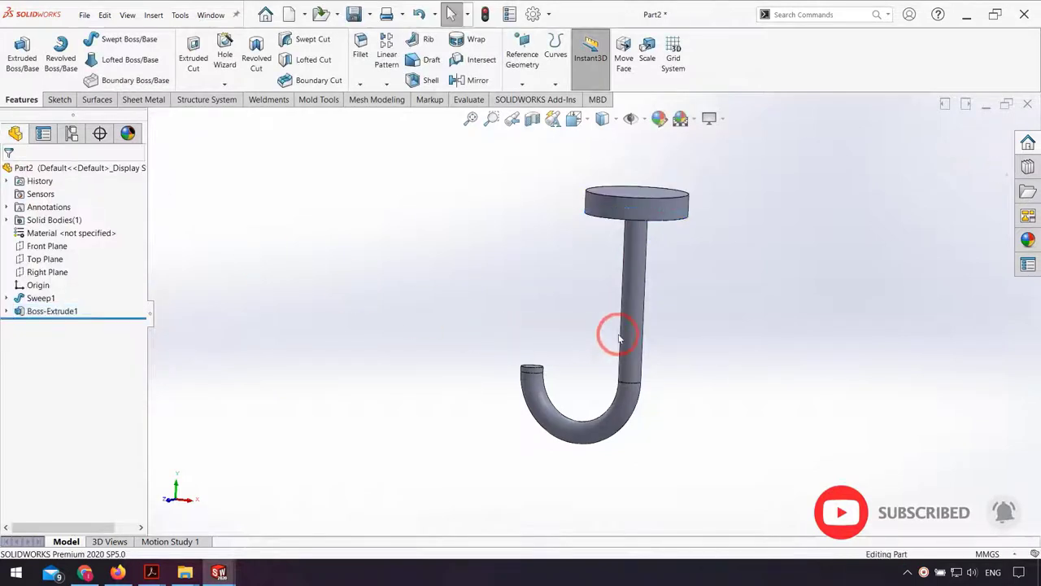
Round the disk-shaft joint edge and the disk's outer rim with a 20 mm fillet.
{"action": "left_click", "coordinate": [360, 44]}
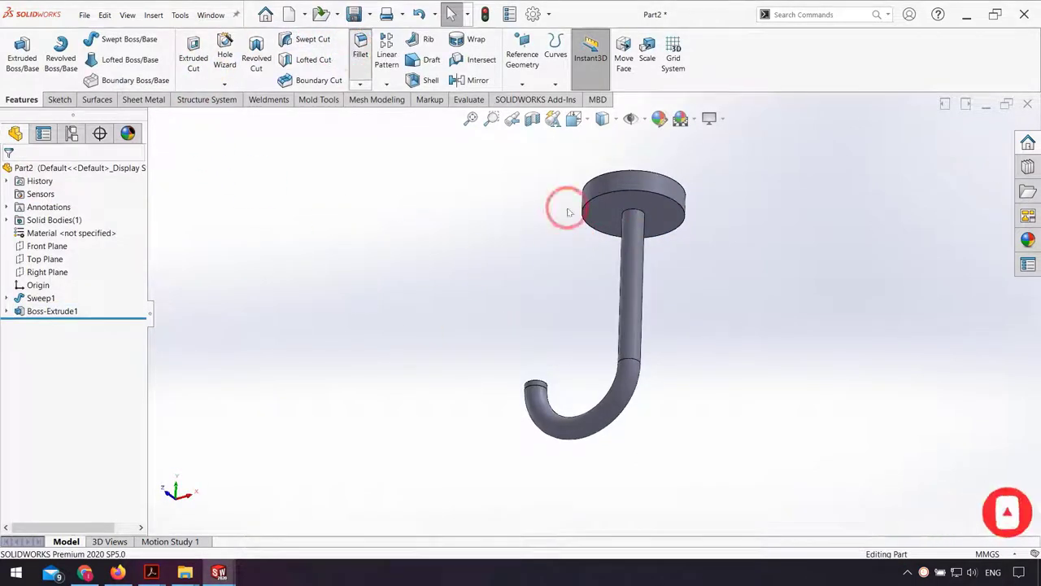
{"action": "left_click", "coordinate": [638, 213]}
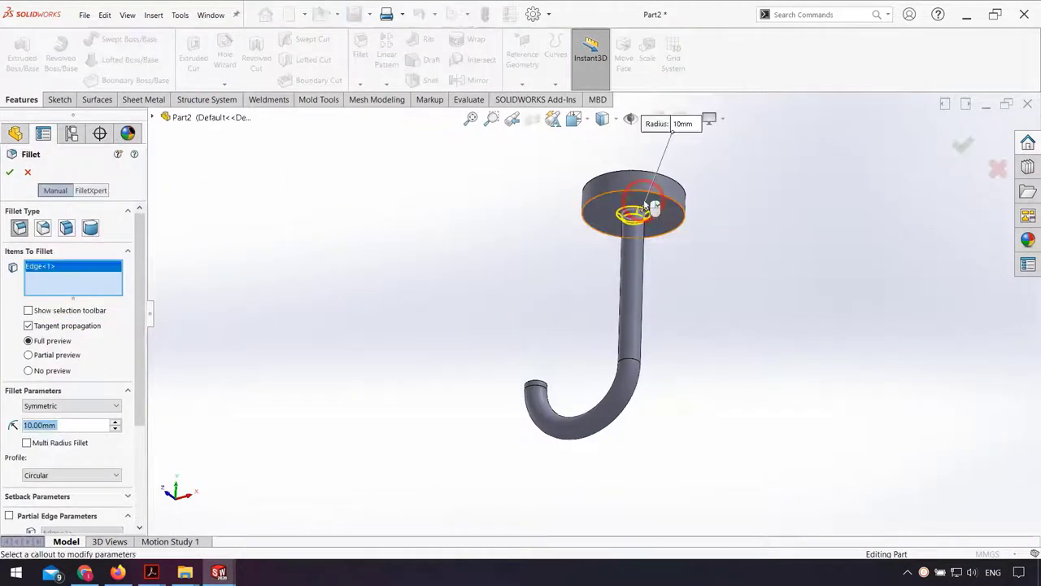
{"action": "scroll", "coordinate": [627, 209], "scroll_direction": "down", "scroll_amount": 2}
{"action": "left_click", "coordinate": [621, 202]}
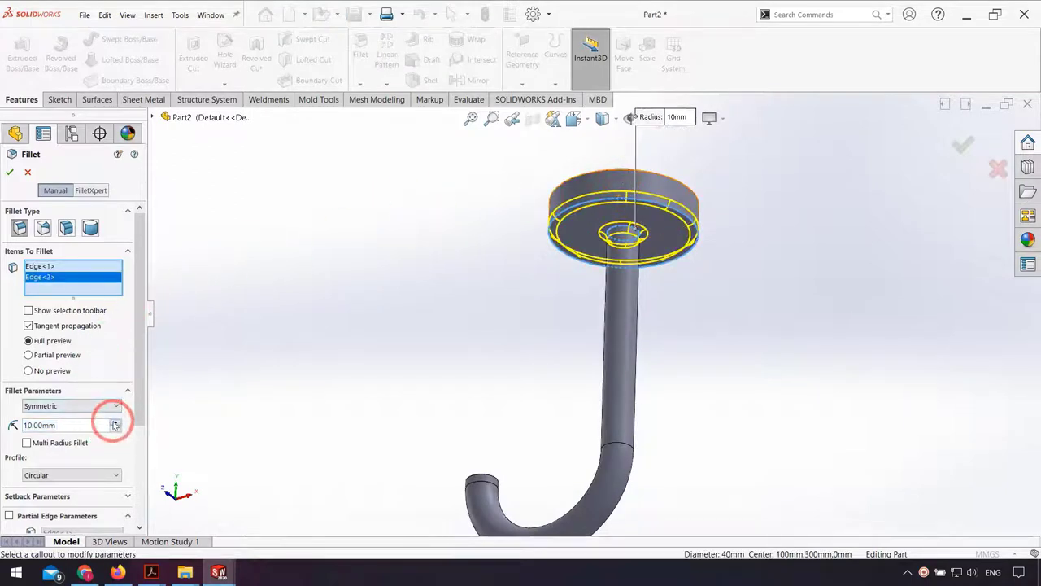
{"action": "left_click", "coordinate": [115, 423]}
{"action": "left_click", "coordinate": [9, 173]}
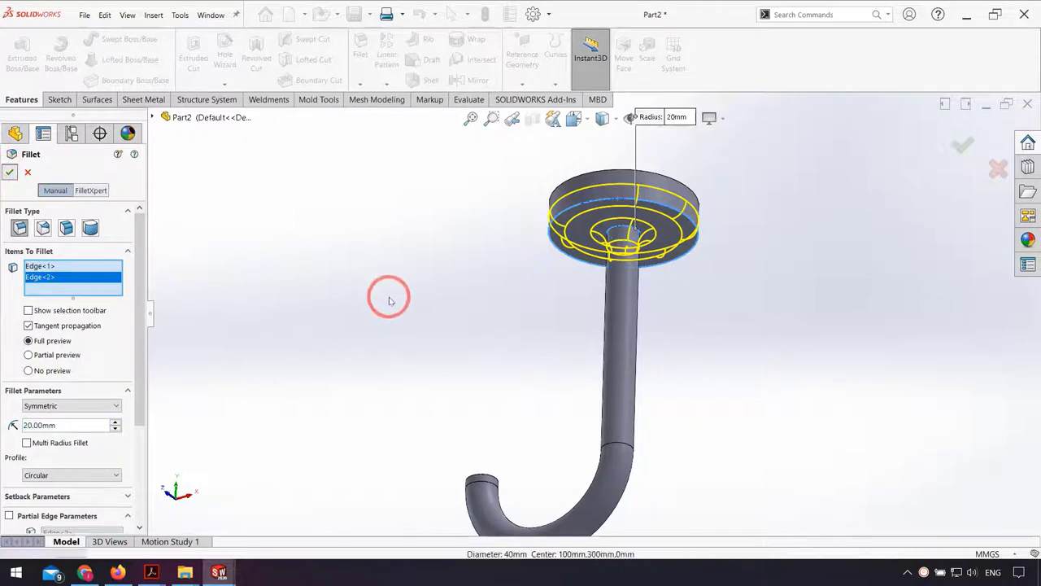
{"action": "middle_click_drag", "start_coordinate": [425, 295], "coordinate": [494, 409]}
{"action": "scroll", "coordinate": [500, 413], "scroll_direction": "down", "scroll_amount": 3}
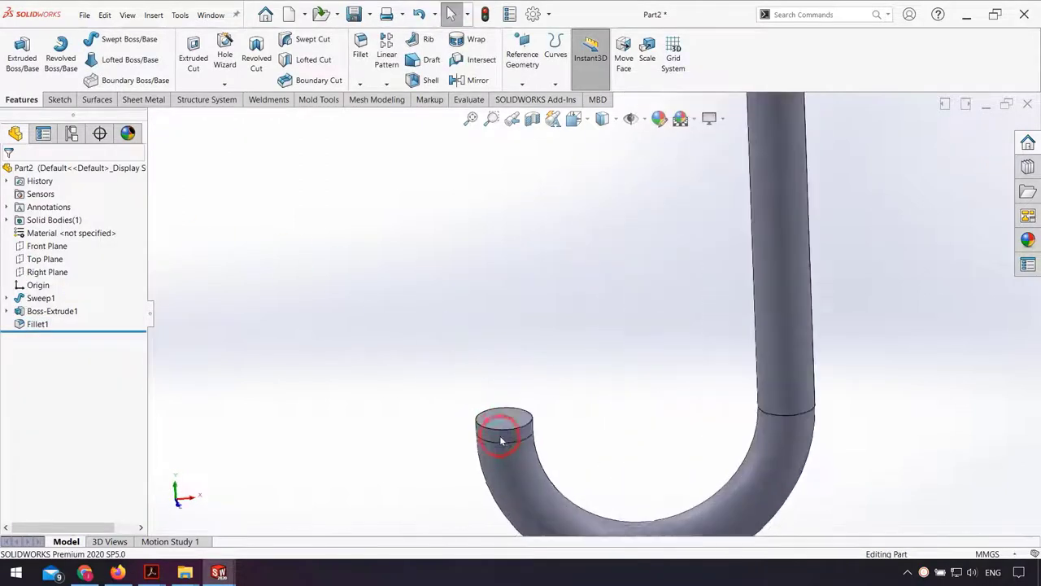
{"action": "scroll", "coordinate": [509, 417], "scroll_direction": "down", "scroll_amount": 2}
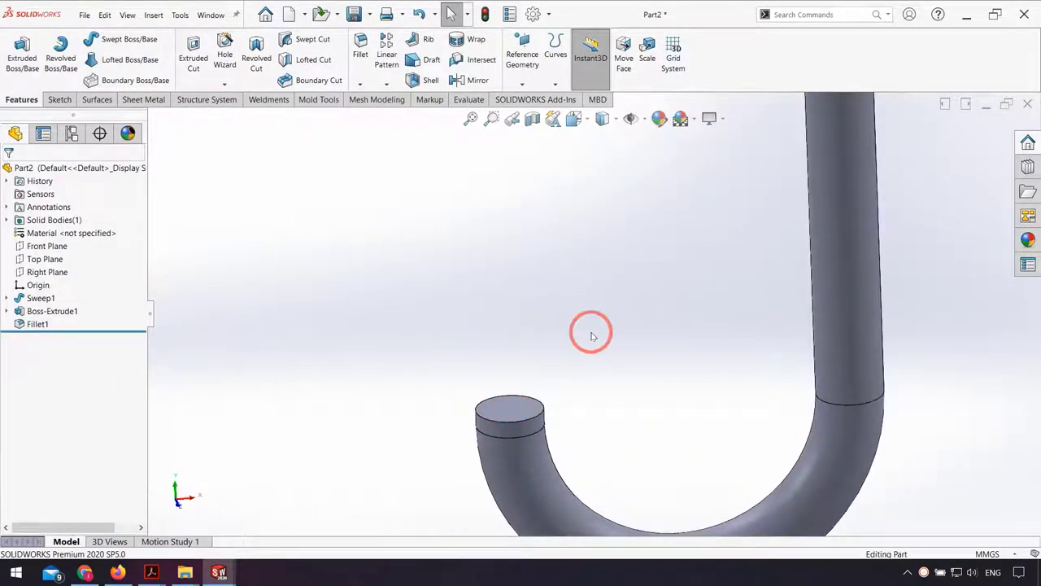
Create reference plane Plane2 offset 30 mm from the hook's open end face.
{"action": "left_click", "coordinate": [519, 69]}
{"action": "left_click", "coordinate": [528, 98]}
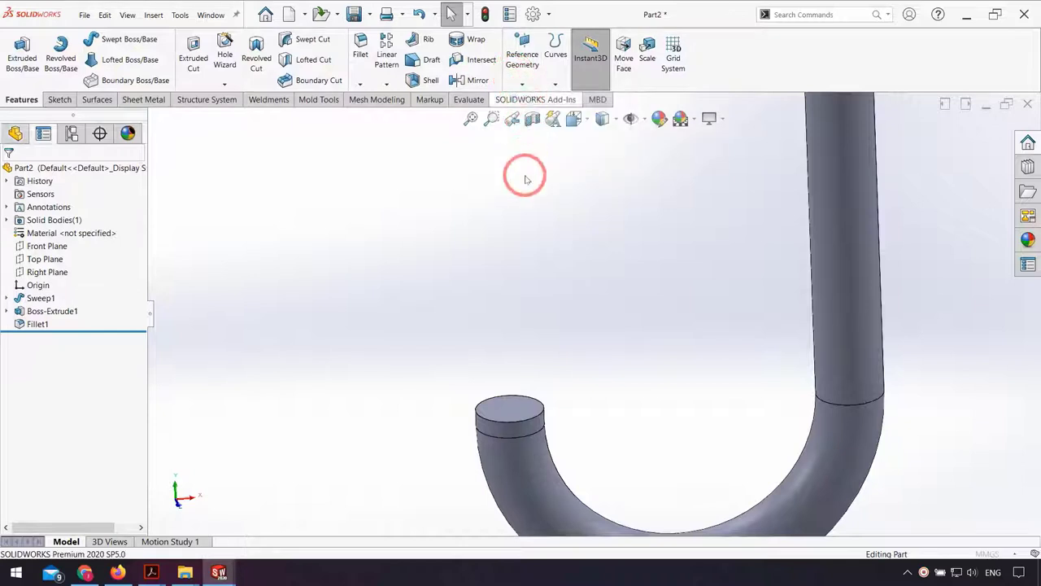
{"action": "left_click", "coordinate": [510, 416]}
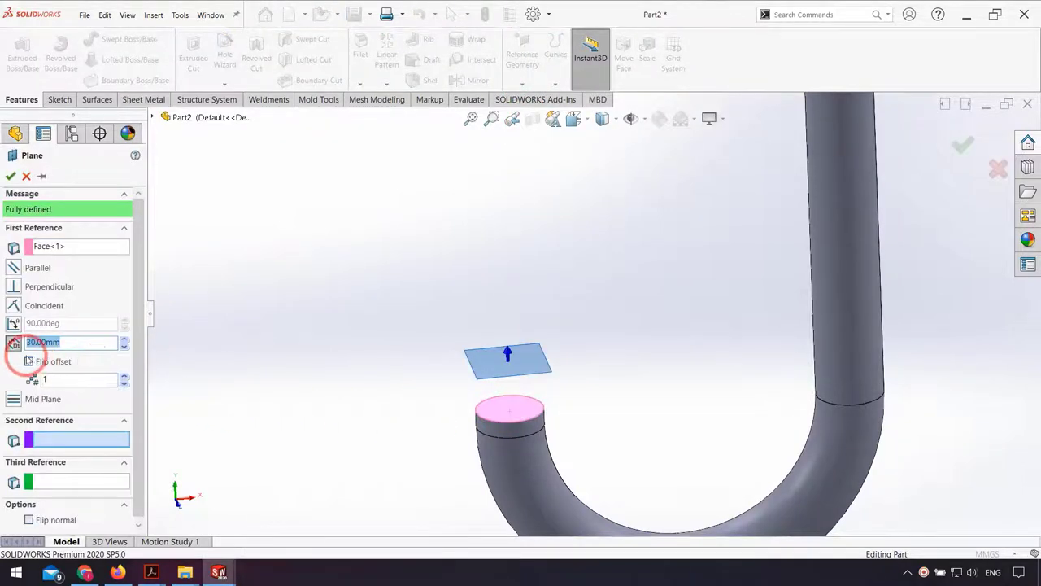
{"action": "mouse_move", "coordinate": [385, 372]}
{"action": "middle_mouse_down"}
{"action": "mouse_move", "coordinate": [502, 318]}
{"action": "mouse_move", "coordinate": [529, 365]}
{"action": "mouse_move", "coordinate": [504, 341]}
{"action": "middle_mouse_up"}
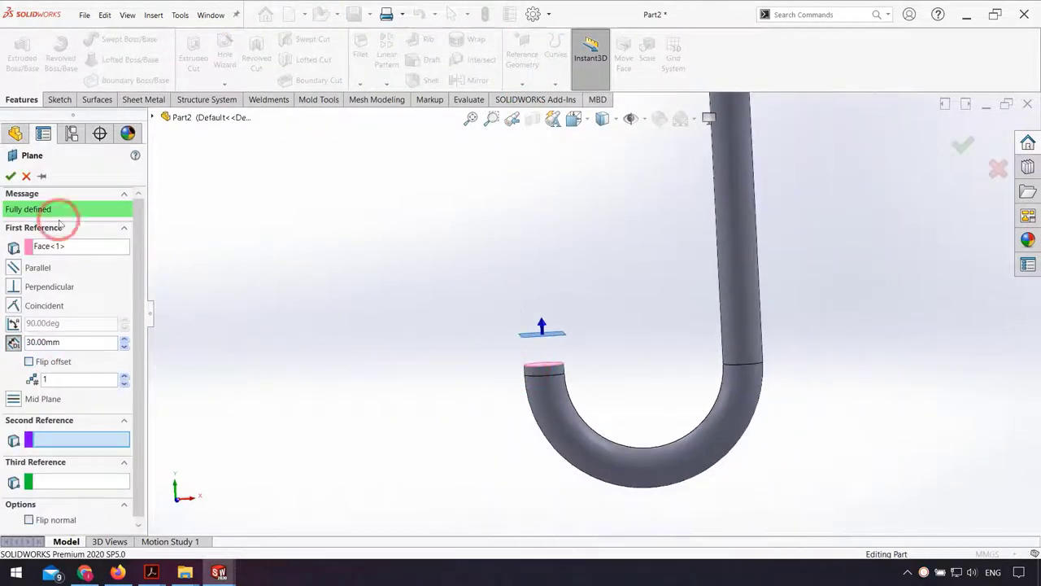
{"action": "left_click", "coordinate": [10, 176]}
{"action": "middle_click_drag", "start_coordinate": [600, 337], "coordinate": [600, 379]}
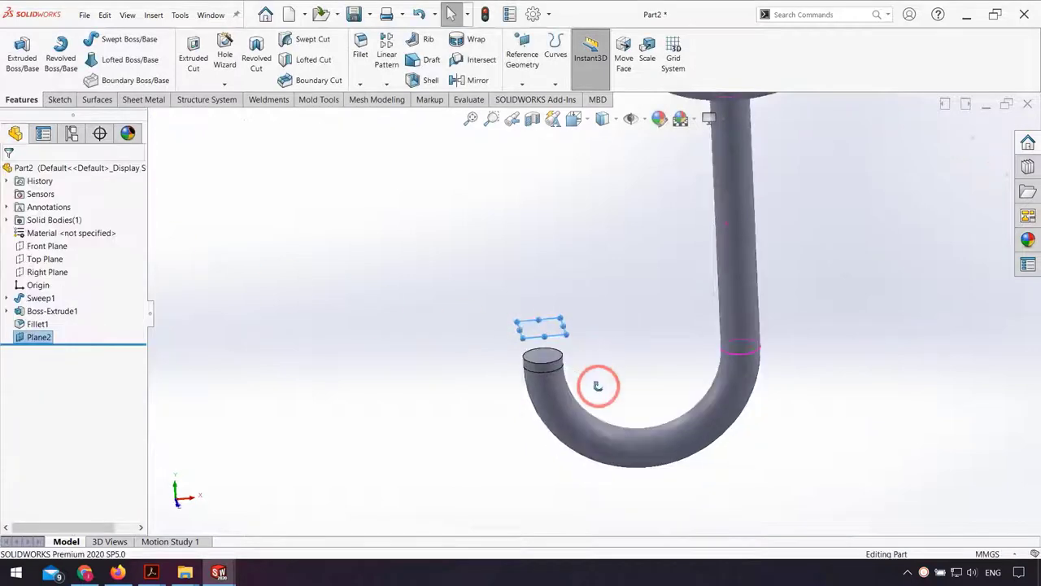
{"action": "left_click", "coordinate": [549, 322]}
On Plane2, sketch a small circle concentric with the tube's outer end edge.
{"action": "left_click", "coordinate": [595, 294]}
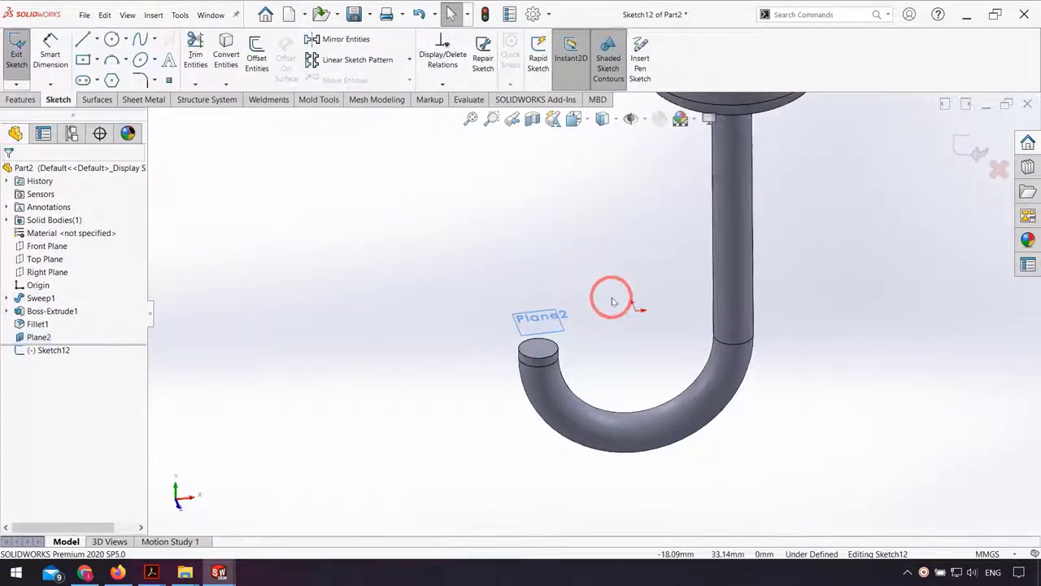
{"action": "left_click", "coordinate": [590, 118]}
{"action": "left_click", "coordinate": [426, 279]}
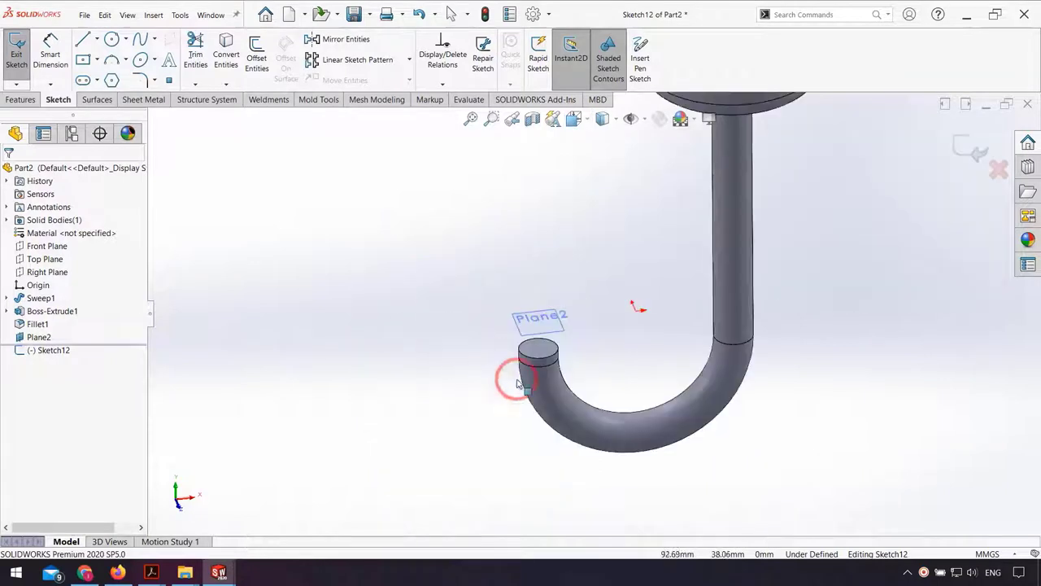
{"action": "scroll", "coordinate": [764, 341], "scroll_direction": "down", "scroll_amount": 2}
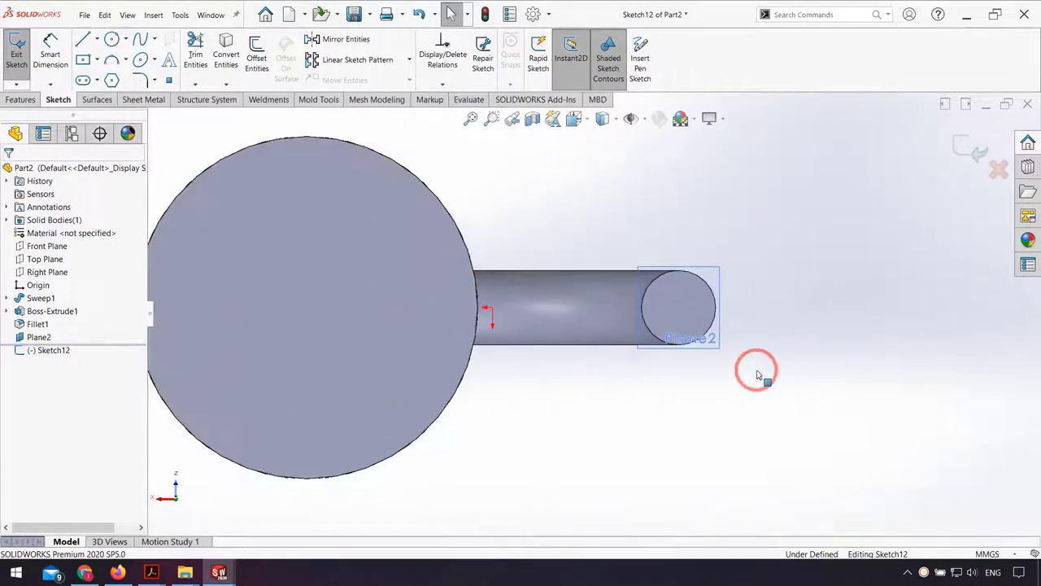
{"action": "scroll", "coordinate": [758, 367], "scroll_direction": "down", "scroll_amount": 3}
{"action": "left_click", "coordinate": [112, 39]}
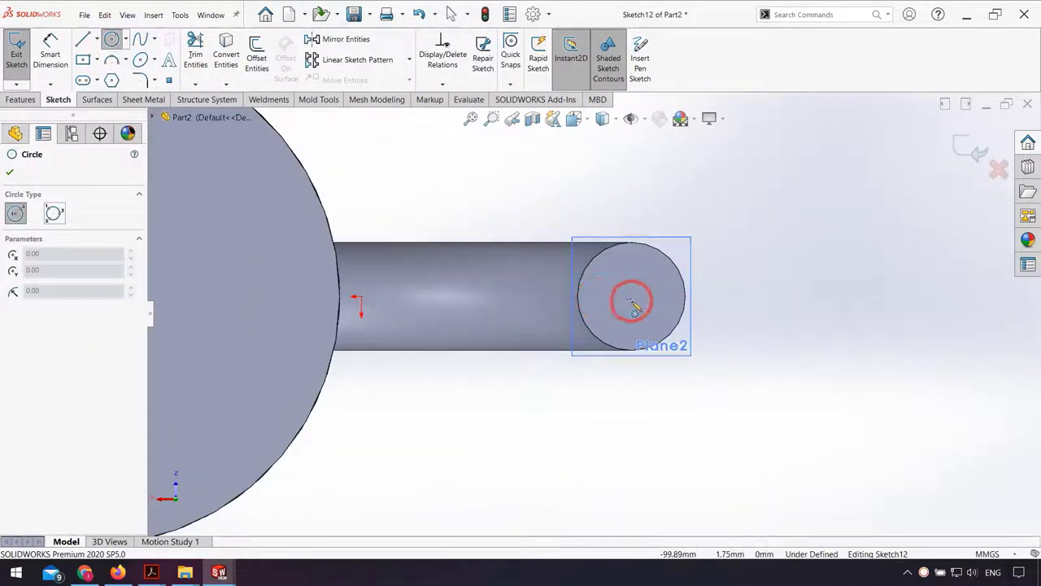
{"action": "mouse_move", "coordinate": [635, 296]}
{"action": "left_mouse_down"}
{"action": "mouse_move", "coordinate": [638, 317]}
{"action": "mouse_move", "coordinate": [641, 308]}
{"action": "left_mouse_up"}
{"action": "key", "text": "Escape"}
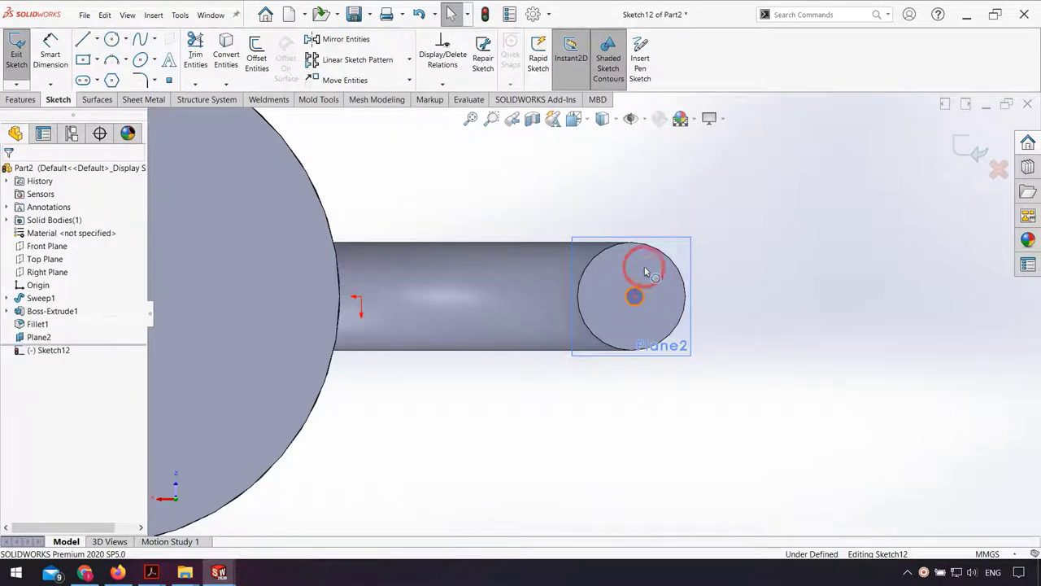
{"action": "left_click", "coordinate": [645, 272]}
{"action": "left_click", "coordinate": [650, 244], "text": "ctrl"}
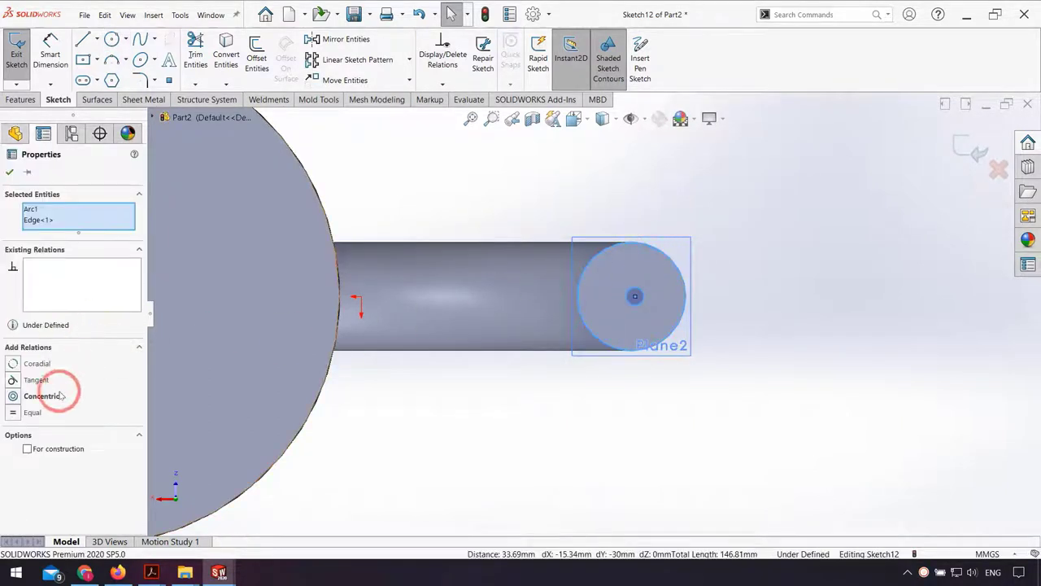
{"action": "left_click", "coordinate": [483, 442]}
Dimension the circle to 3 mm diameter and exit Sketch12.
{"action": "scroll", "coordinate": [623, 321], "scroll_direction": "down", "scroll_amount": 5}
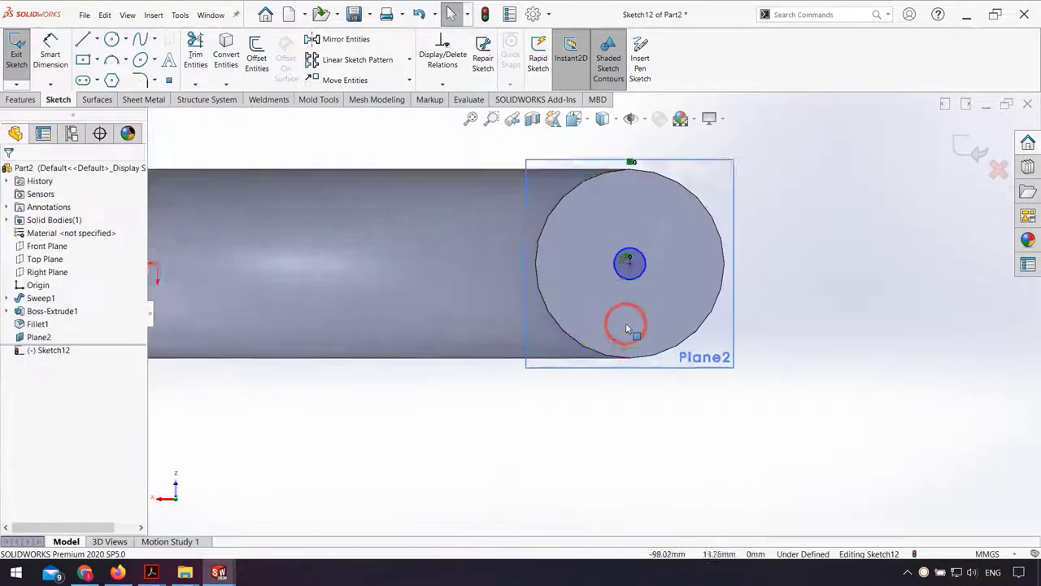
{"action": "left_click", "coordinate": [82, 79]}
{"action": "left_click_drag", "start_coordinate": [628, 215], "coordinate": [690, 210]}
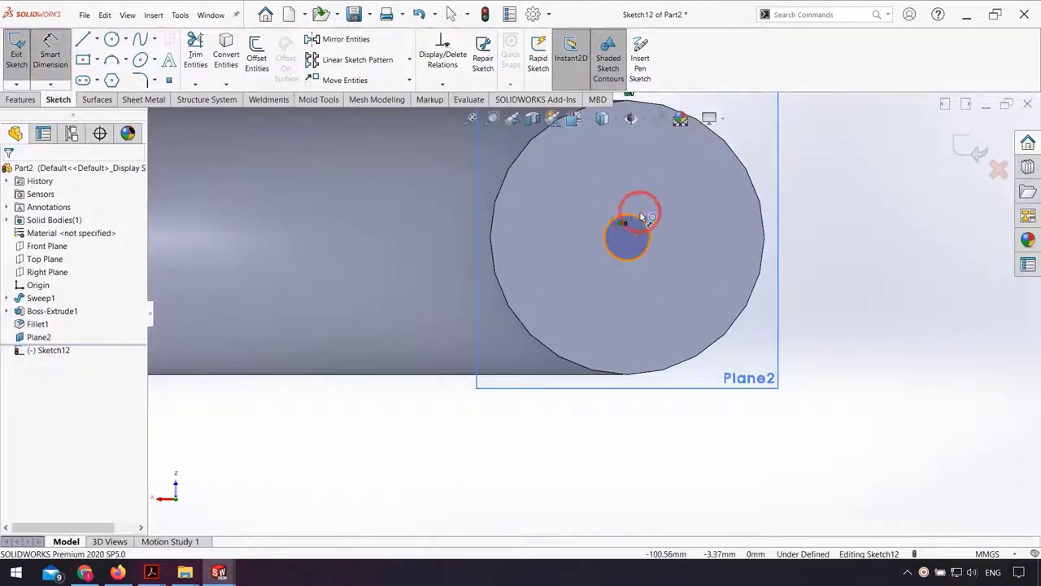
{"action": "left_click", "coordinate": [688, 208]}
{"action": "type", "text": "3"}
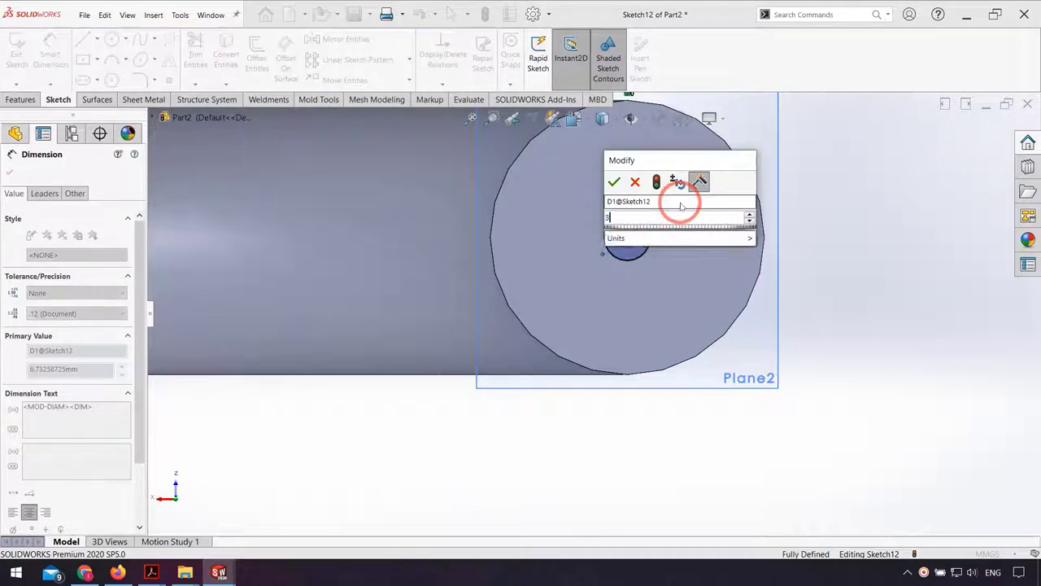
{"action": "key", "text": "Return"}
{"action": "left_click", "coordinate": [806, 379]}
{"action": "scroll", "coordinate": [674, 220], "scroll_direction": "up", "scroll_amount": 3}
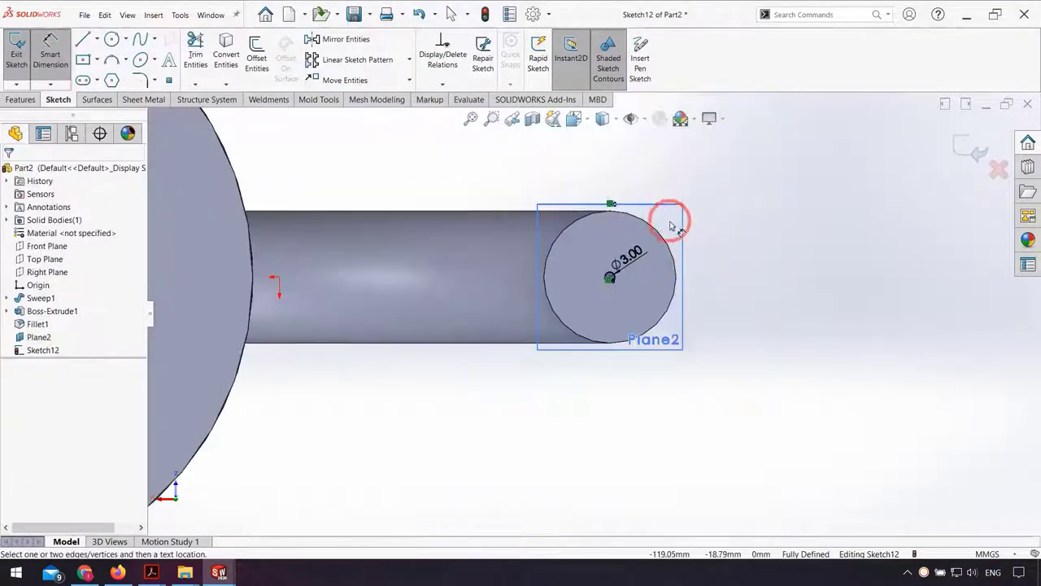
{"action": "scroll", "coordinate": [699, 203], "scroll_direction": "down", "scroll_amount": 2}
{"action": "left_click", "coordinate": [976, 154]}
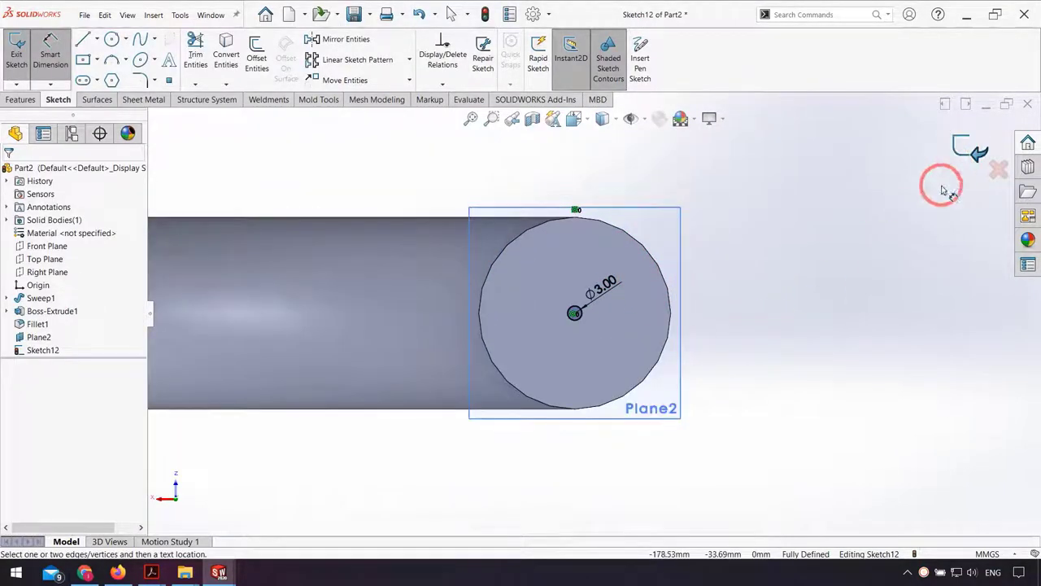
{"action": "middle_click_drag", "start_coordinate": [577, 335], "coordinate": [558, 279]}
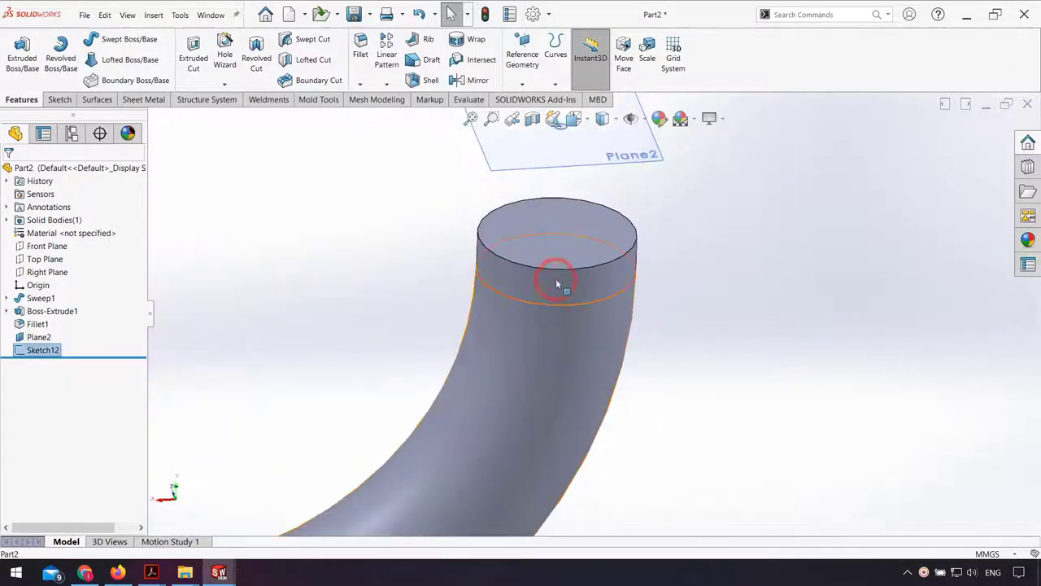
{"action": "mouse_move", "coordinate": [449, 239]}
{"action": "middle_mouse_down"}
{"action": "mouse_move", "coordinate": [562, 260]}
{"action": "mouse_move", "coordinate": [526, 230]}
{"action": "middle_mouse_up"}
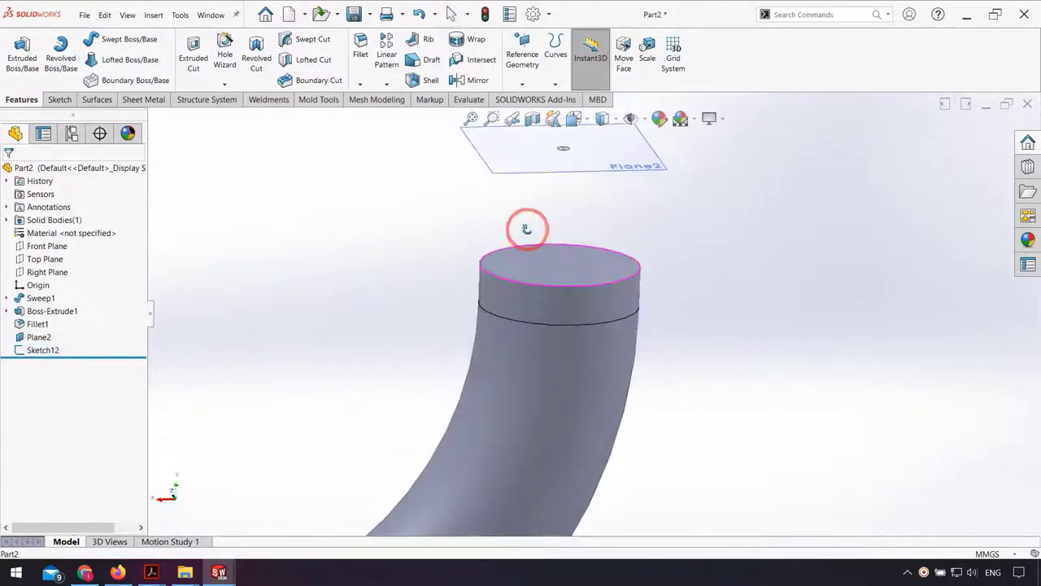
Sketch on the tube's top face and convert its circular edge into Sketch13.
{"action": "left_click", "coordinate": [562, 262]}
{"action": "left_click", "coordinate": [615, 237]}
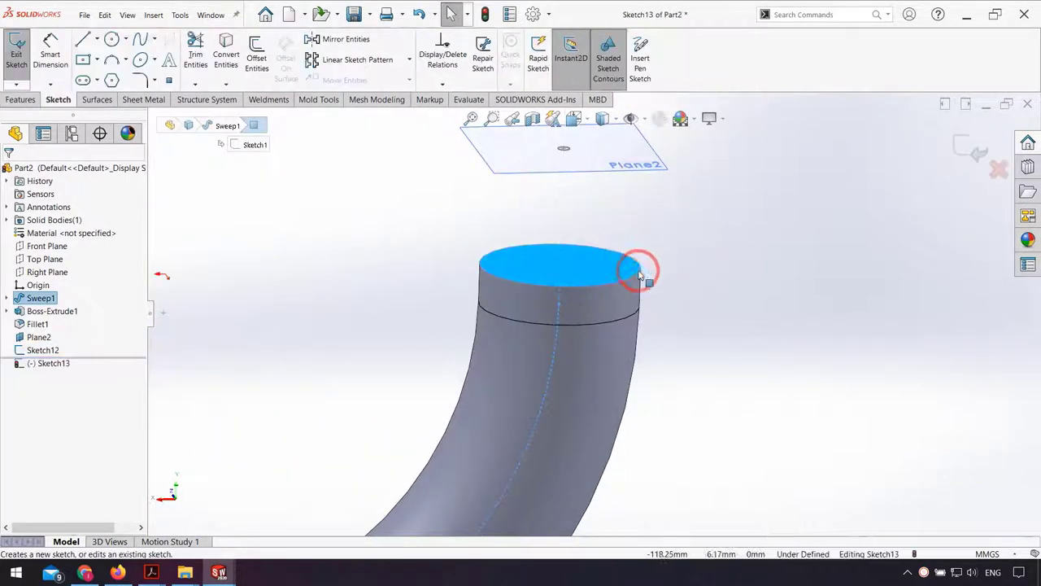
{"action": "left_click", "coordinate": [496, 274]}
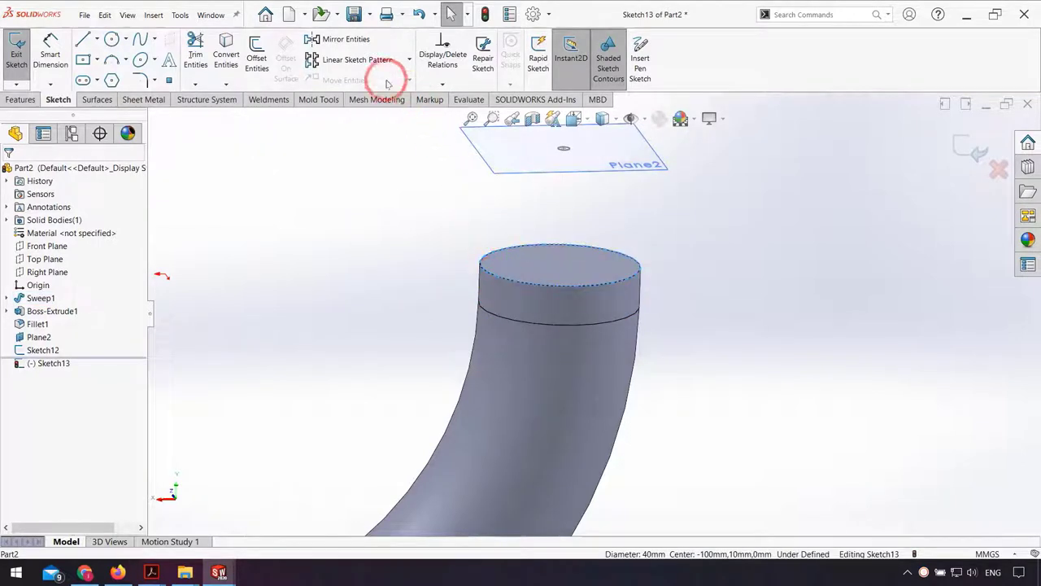
{"action": "left_click", "coordinate": [225, 45]}
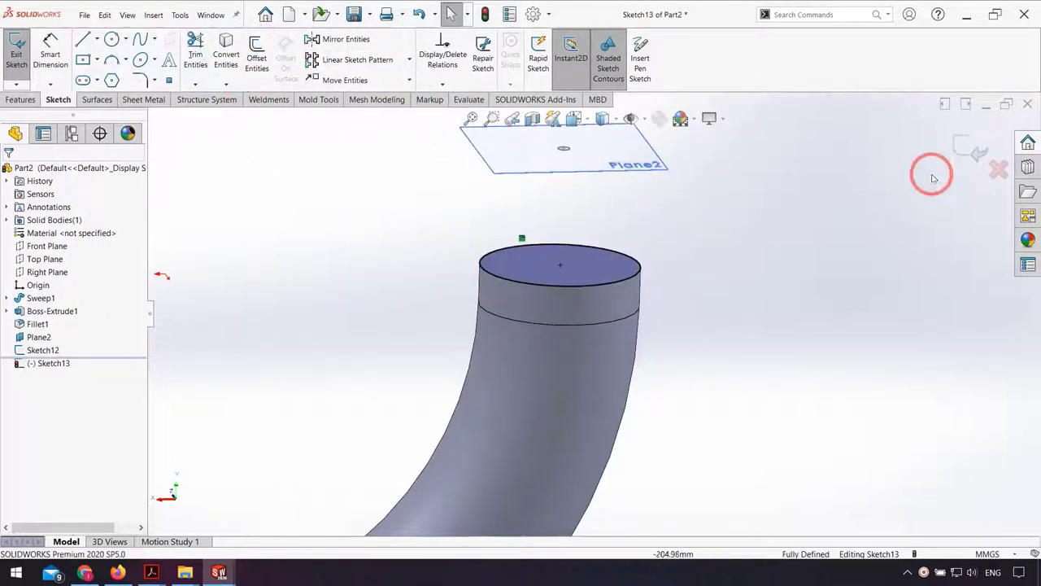
{"action": "left_click", "coordinate": [973, 148]}
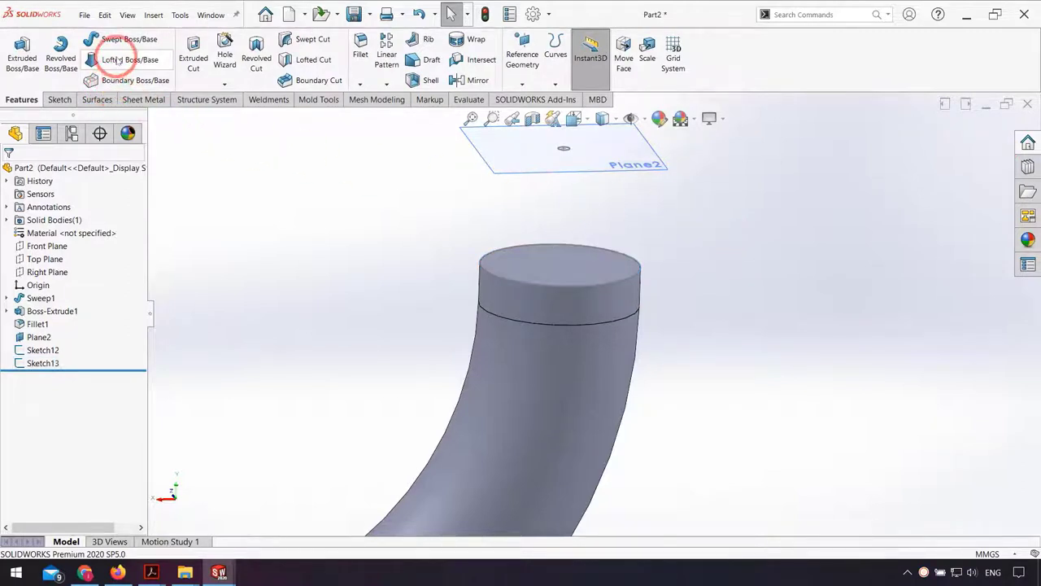
Loft from the Sketch13 top-face circle to the 3 mm Sketch12 circle, forming a cone tip.
{"action": "left_click", "coordinate": [487, 271]}
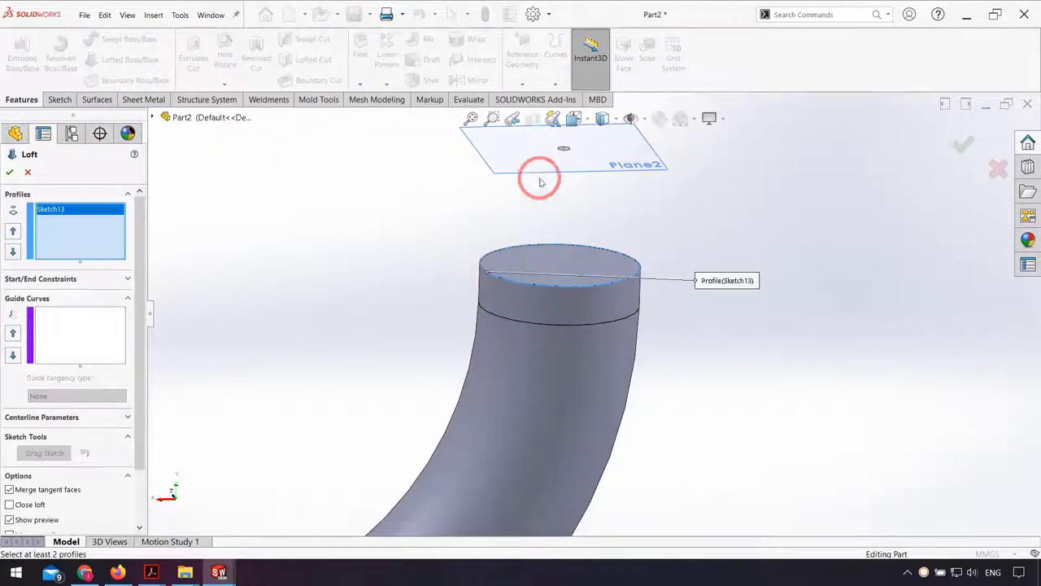
{"action": "left_click", "coordinate": [564, 152]}
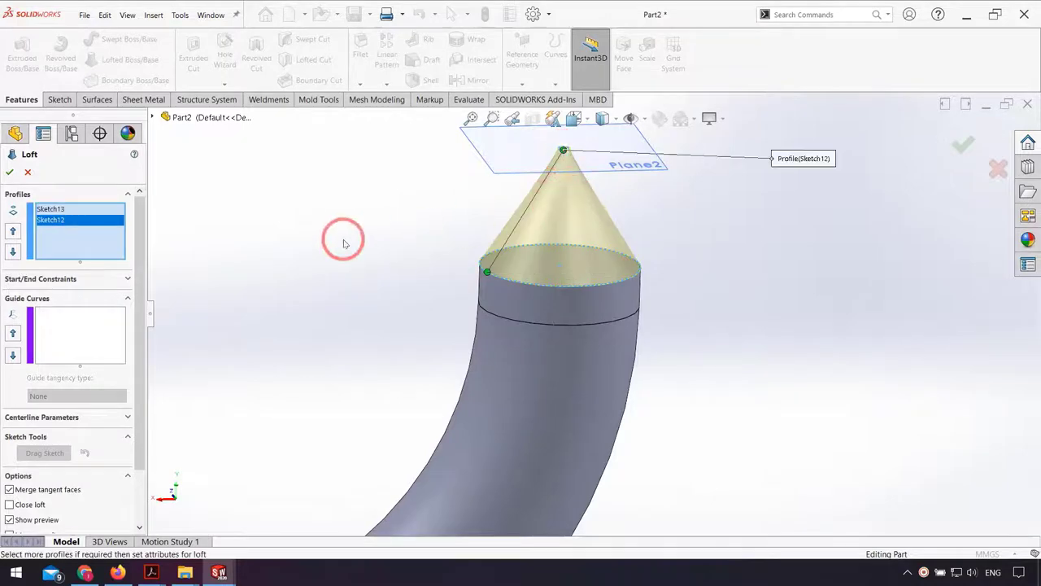
{"action": "left_click", "coordinate": [9, 174]}
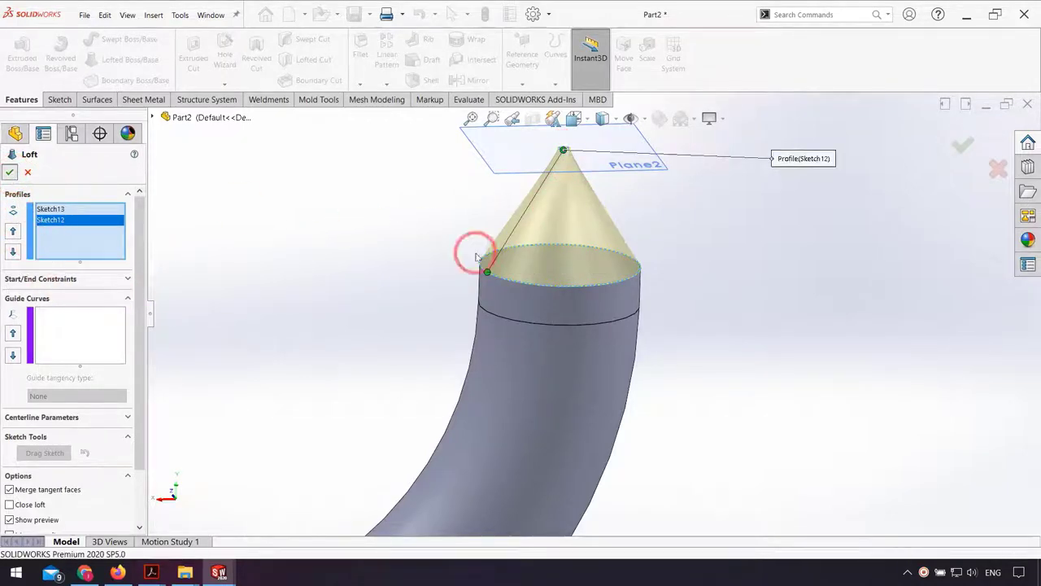
{"action": "mouse_move", "coordinate": [728, 320]}
{"action": "middle_mouse_down"}
{"action": "mouse_move", "coordinate": [688, 213]}
{"action": "mouse_move", "coordinate": [633, 220]}
{"action": "middle_mouse_up"}
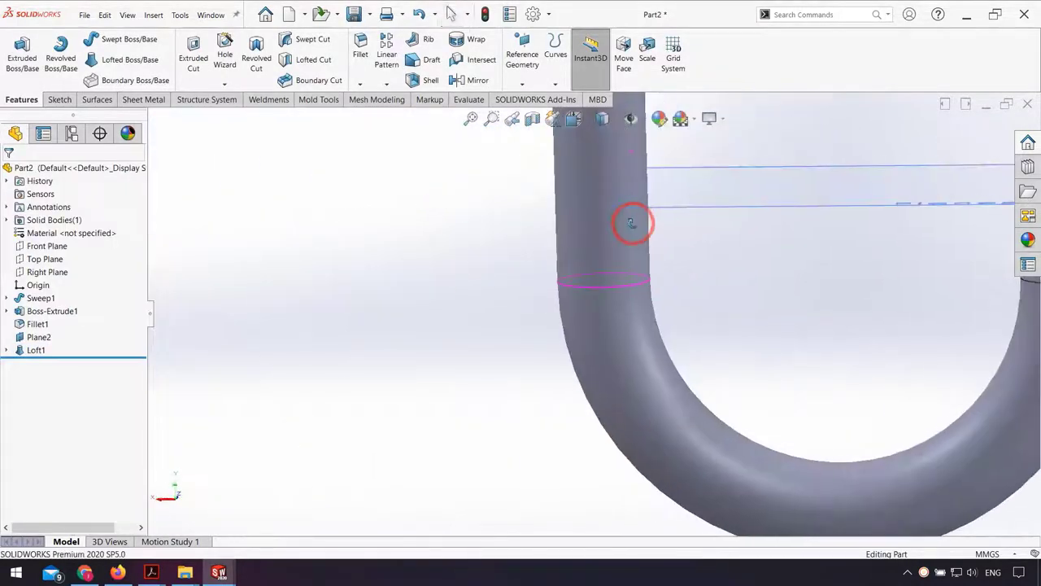
{"action": "scroll", "coordinate": [846, 251], "scroll_direction": "up", "scroll_amount": 3}
{"action": "scroll", "coordinate": [806, 302], "scroll_direction": "down", "scroll_amount": 4}
{"action": "scroll", "coordinate": [818, 270], "scroll_direction": "down", "scroll_amount": 2}
{"action": "scroll", "coordinate": [818, 269], "scroll_direction": "down", "scroll_amount": 2}
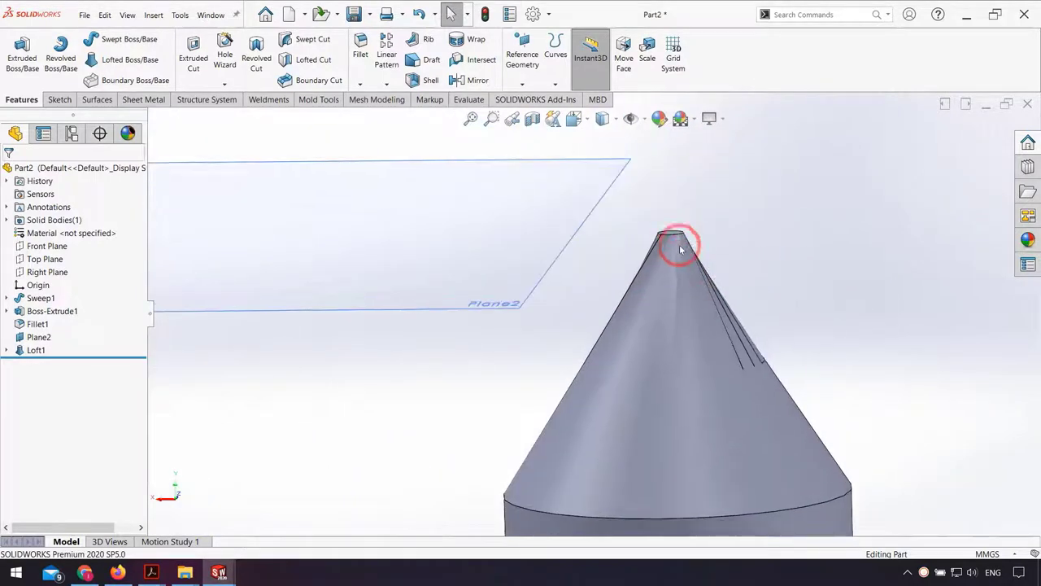
{"action": "middle_click_drag", "start_coordinate": [592, 258], "coordinate": [616, 295]}
{"action": "scroll", "coordinate": [388, 336], "scroll_direction": "down", "scroll_amount": 2}
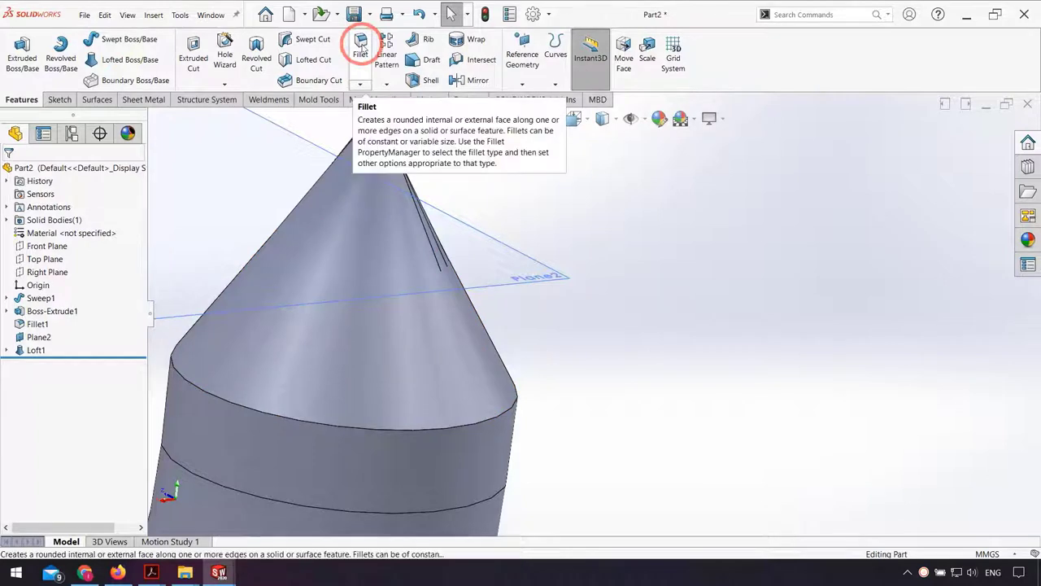
Round the cone's small flat tip with a 1 mm fillet.
{"action": "left_click", "coordinate": [361, 47]}
{"action": "scroll", "coordinate": [382, 144], "scroll_direction": "down", "scroll_amount": 1}
{"action": "middle_click_drag", "start_coordinate": [383, 144], "coordinate": [442, 157]}
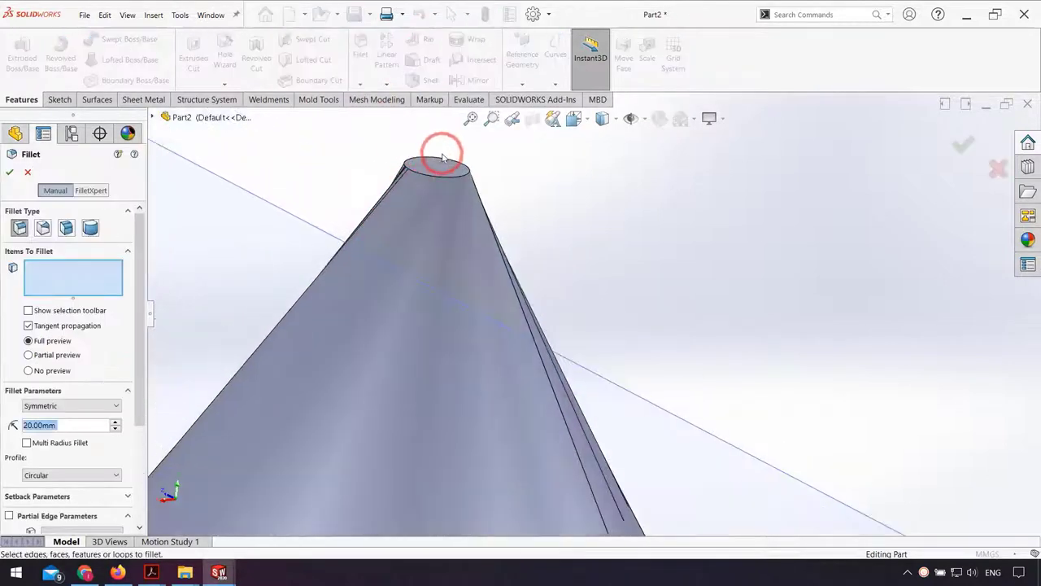
{"action": "left_click", "coordinate": [445, 168]}
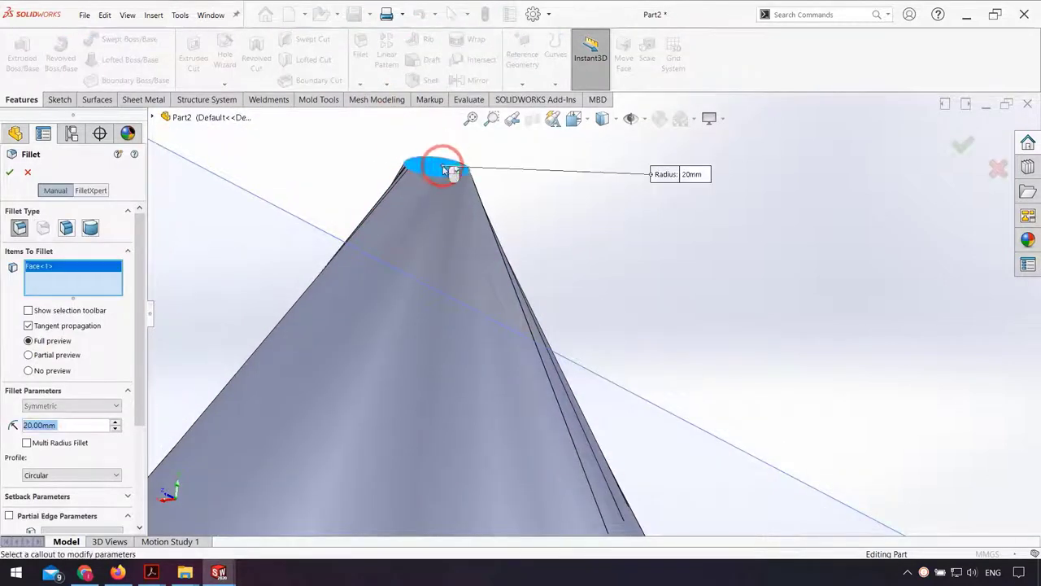
{"action": "left_click", "coordinate": [61, 425]}
{"action": "type", "text": "1"}
{"action": "left_click", "coordinate": [198, 281]}
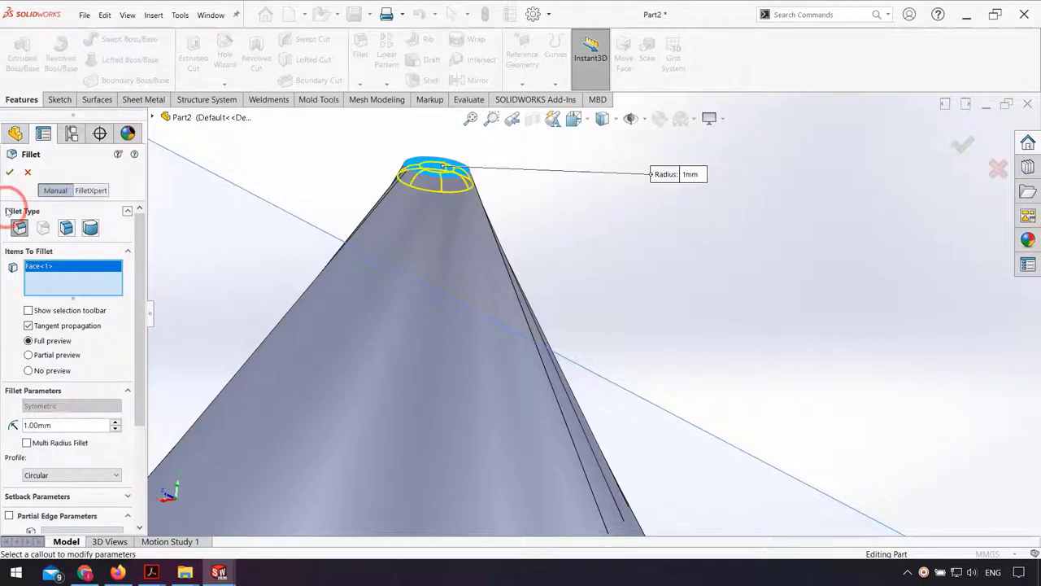
{"action": "left_click", "coordinate": [9, 172]}
{"action": "mouse_move", "coordinate": [620, 344]}
{"action": "middle_mouse_down"}
{"action": "mouse_move", "coordinate": [551, 505]}
{"action": "mouse_move", "coordinate": [542, 442]}
{"action": "mouse_move", "coordinate": [449, 384]}
{"action": "mouse_move", "coordinate": [551, 337]}
{"action": "mouse_move", "coordinate": [457, 410]}
{"action": "mouse_move", "coordinate": [491, 326]}
{"action": "middle_mouse_up"}
{"action": "left_click", "coordinate": [533, 295]}
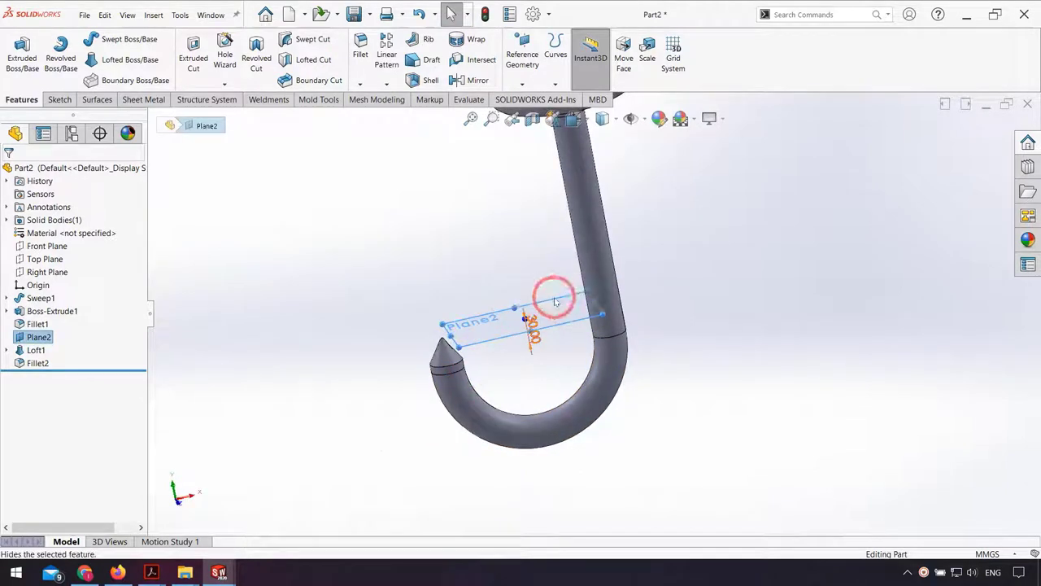
Save the hook as Part2.SLDPRT, then use Make Assembly from Part.
{"action": "middle_click_drag", "start_coordinate": [551, 290], "coordinate": [394, 376]}
{"action": "scroll", "coordinate": [516, 361], "scroll_direction": "up", "scroll_amount": 3}
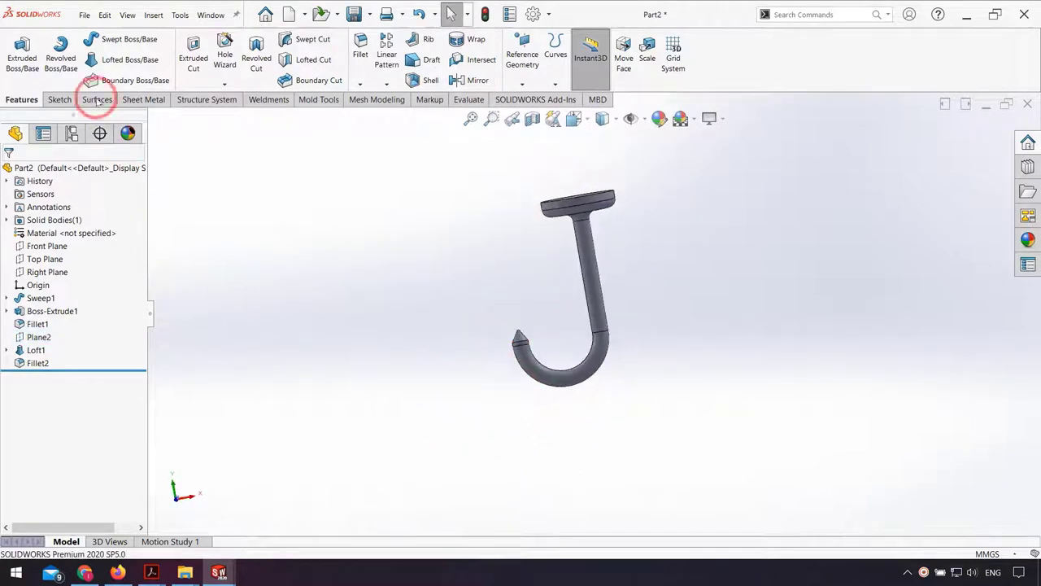
{"action": "left_click", "coordinate": [82, 16]}
{"action": "left_click", "coordinate": [135, 160]}
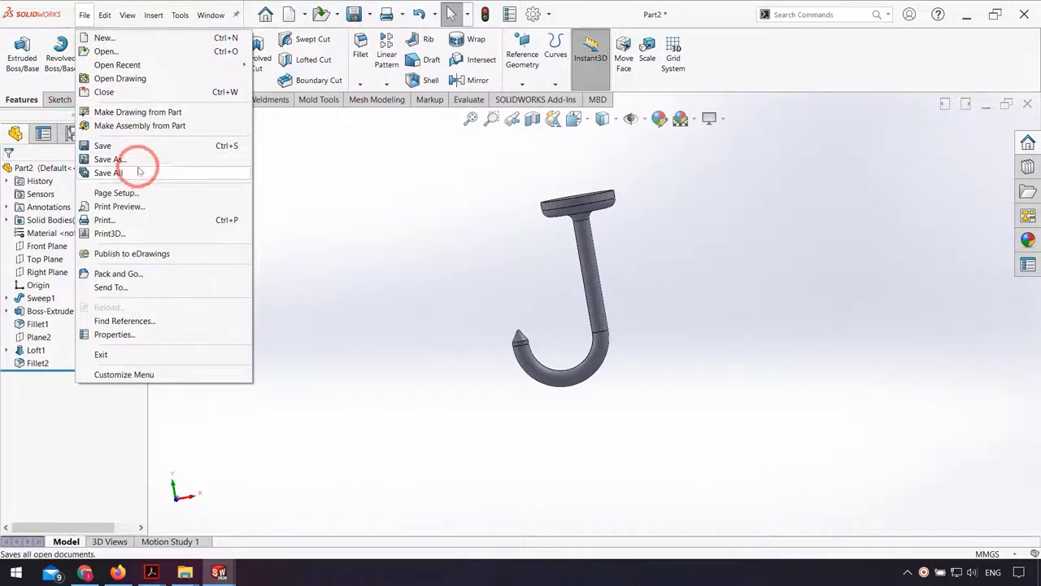
{"action": "left_click", "coordinate": [183, 202]}
{"action": "left_click", "coordinate": [698, 434]}
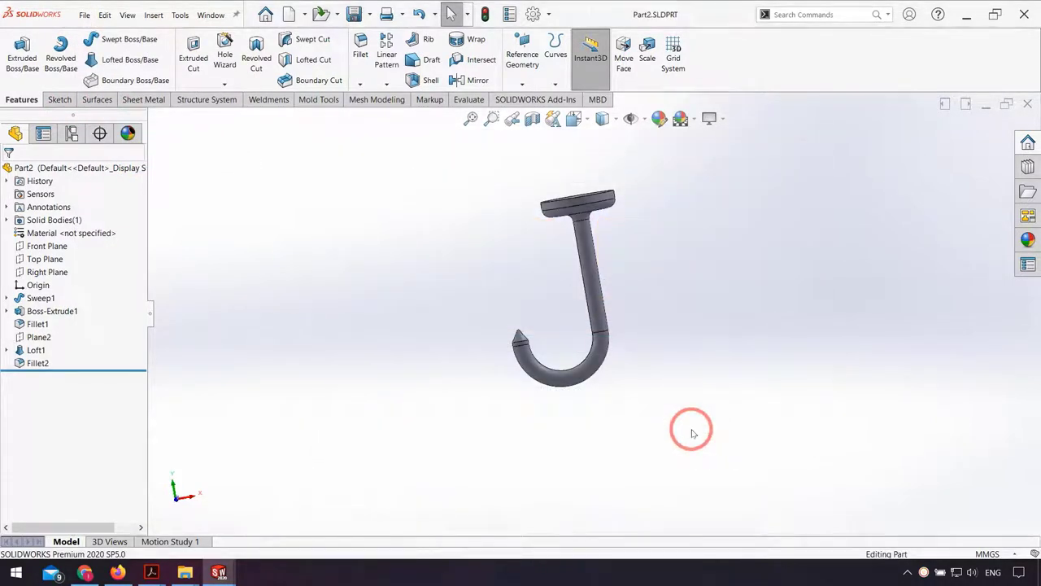
{"action": "left_click", "coordinate": [81, 15]}
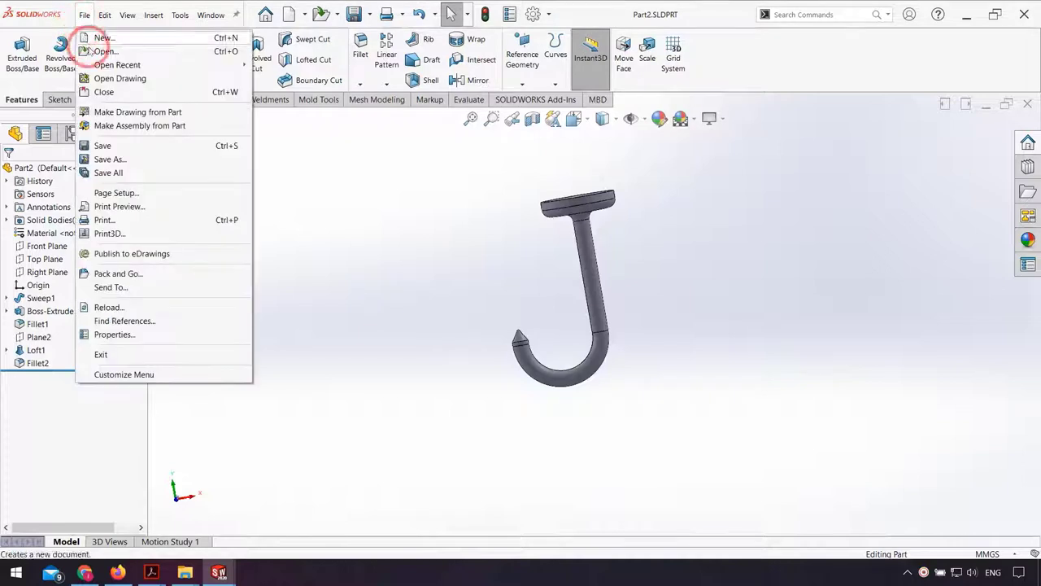
{"action": "left_click", "coordinate": [133, 125]}
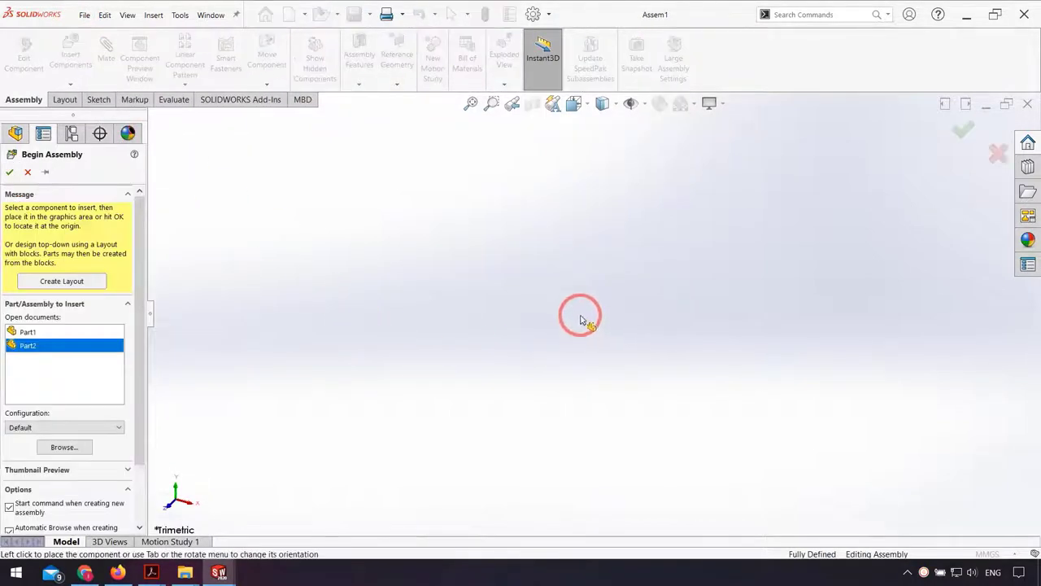
Place the Part2 hook in Assem1 and reopen Insert Components for another part.
{"action": "left_click", "coordinate": [584, 358]}
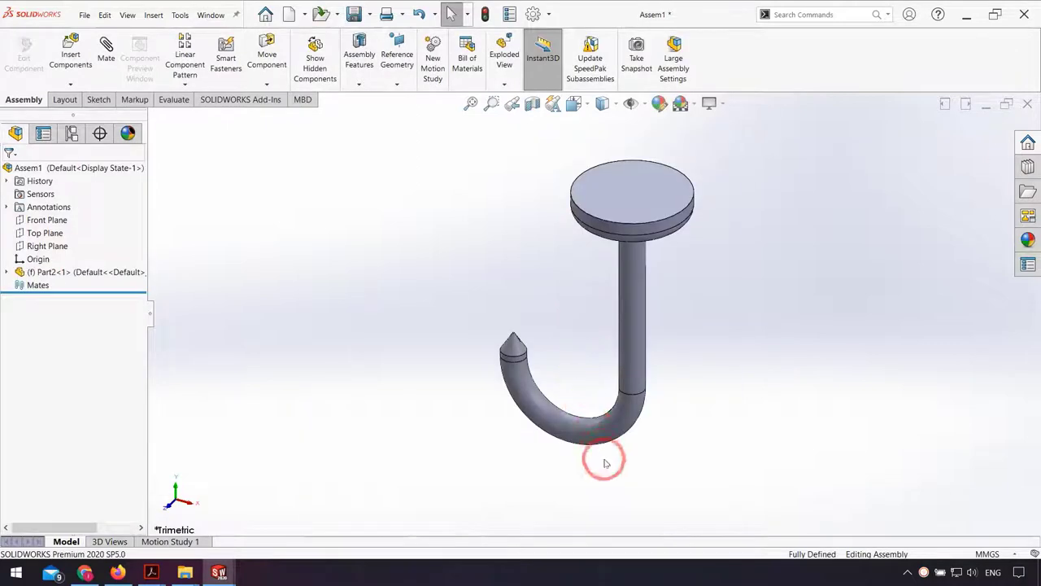
{"action": "mouse_move", "coordinate": [604, 463]}
{"action": "middle_mouse_down"}
{"action": "mouse_move", "coordinate": [670, 365]}
{"action": "mouse_move", "coordinate": [688, 402]}
{"action": "mouse_move", "coordinate": [514, 372]}
{"action": "mouse_move", "coordinate": [491, 305]}
{"action": "middle_mouse_up"}
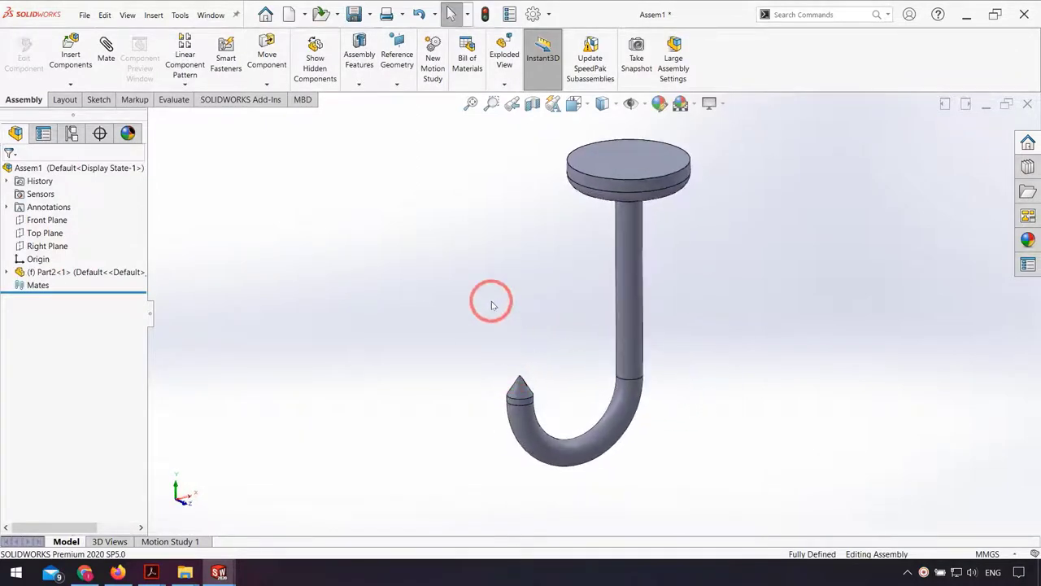
{"action": "right_click", "coordinate": [139, 271]}
{"action": "left_click", "coordinate": [371, 263]}
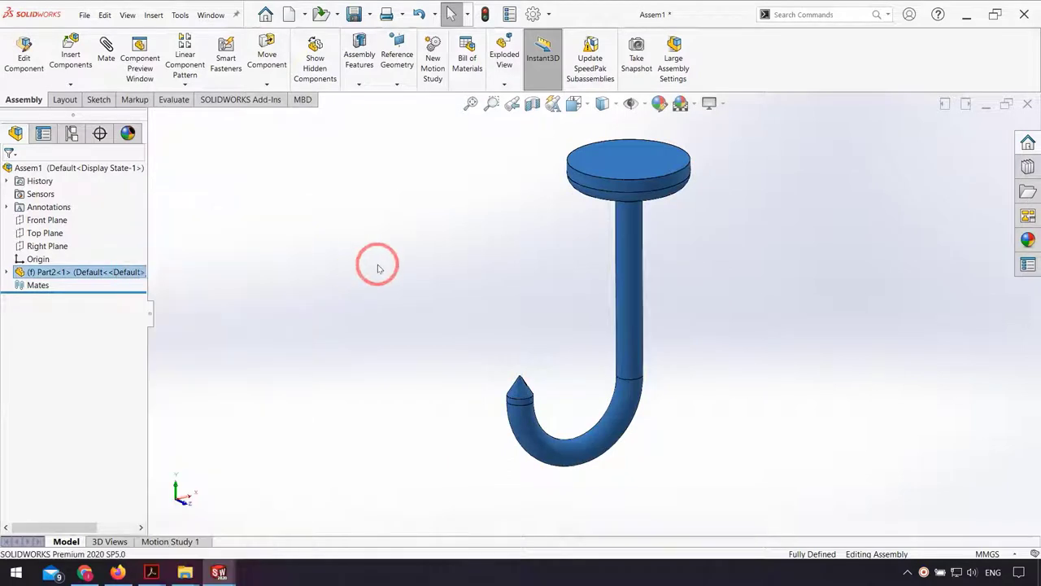
{"action": "left_click", "coordinate": [94, 64]}
{"action": "left_click", "coordinate": [59, 307]}
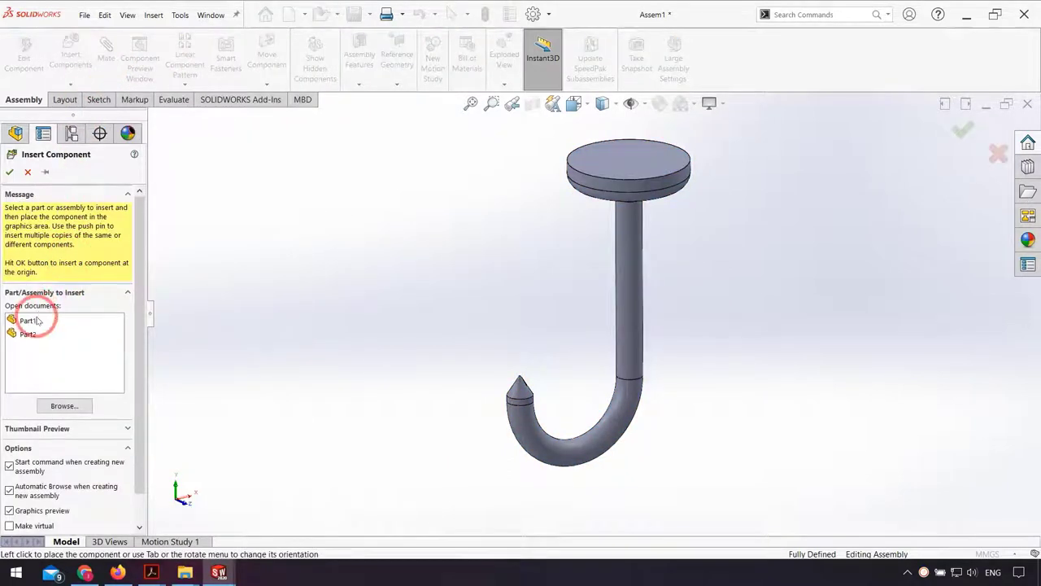
Insert Part1, the oval link, into Assem1 beside the hook.
{"action": "left_click", "coordinate": [32, 320]}
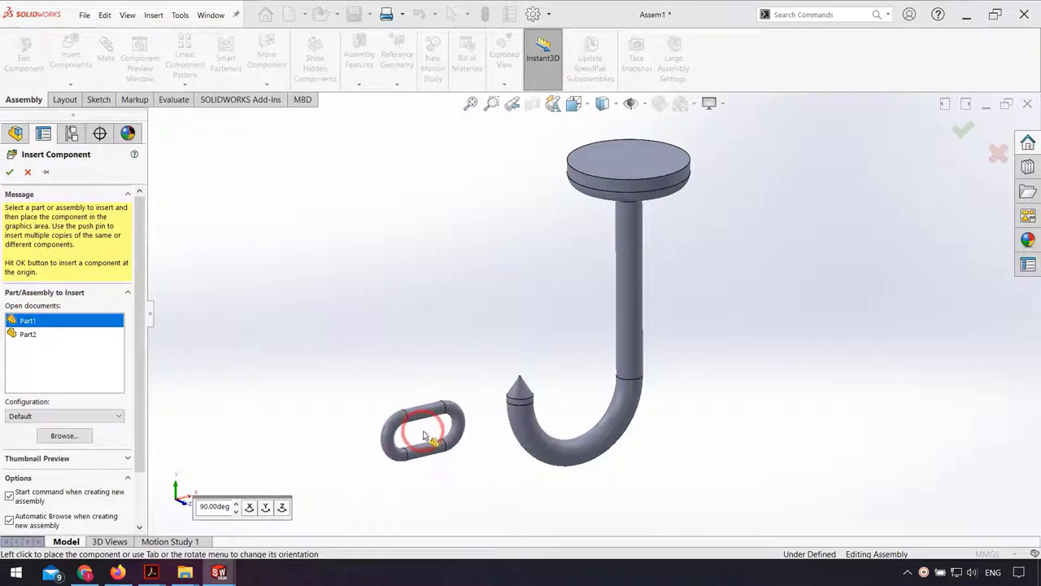
{"action": "left_click", "coordinate": [424, 424]}
{"action": "mouse_move", "coordinate": [471, 434]}
{"action": "middle_mouse_down"}
{"action": "mouse_move", "coordinate": [542, 395]}
{"action": "mouse_move", "coordinate": [545, 486]}
{"action": "middle_mouse_up"}
{"action": "mouse_move", "coordinate": [387, 433]}
{"action": "middle_mouse_down"}
{"action": "mouse_move", "coordinate": [442, 447]}
{"action": "mouse_move", "coordinate": [396, 447]}
{"action": "mouse_move", "coordinate": [515, 453]}
{"action": "mouse_move", "coordinate": [435, 361]}
{"action": "middle_mouse_up"}
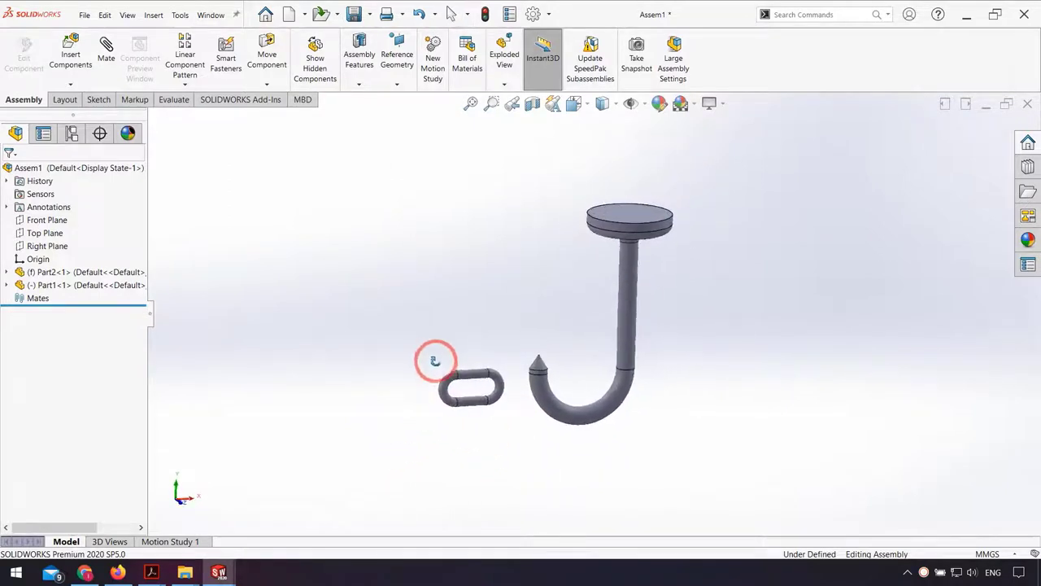
{"action": "left_click", "coordinate": [474, 393]}
{"action": "left_click", "coordinate": [422, 381]}
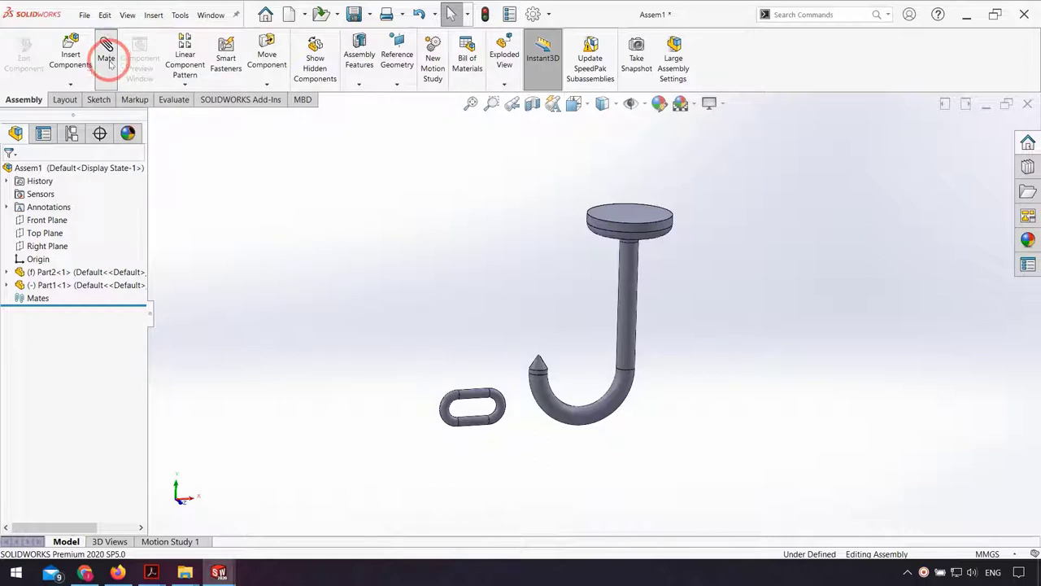
Try a mate between Part1's Top Plane and Part2's Right Plane, then discard it.
{"action": "key", "text": "m"}
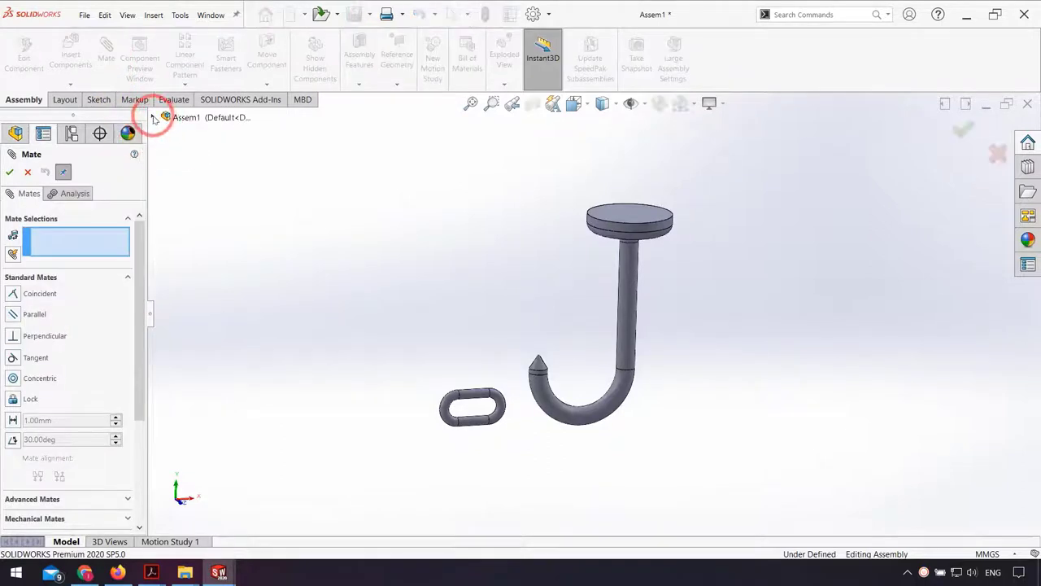
{"action": "left_click", "coordinate": [155, 118]}
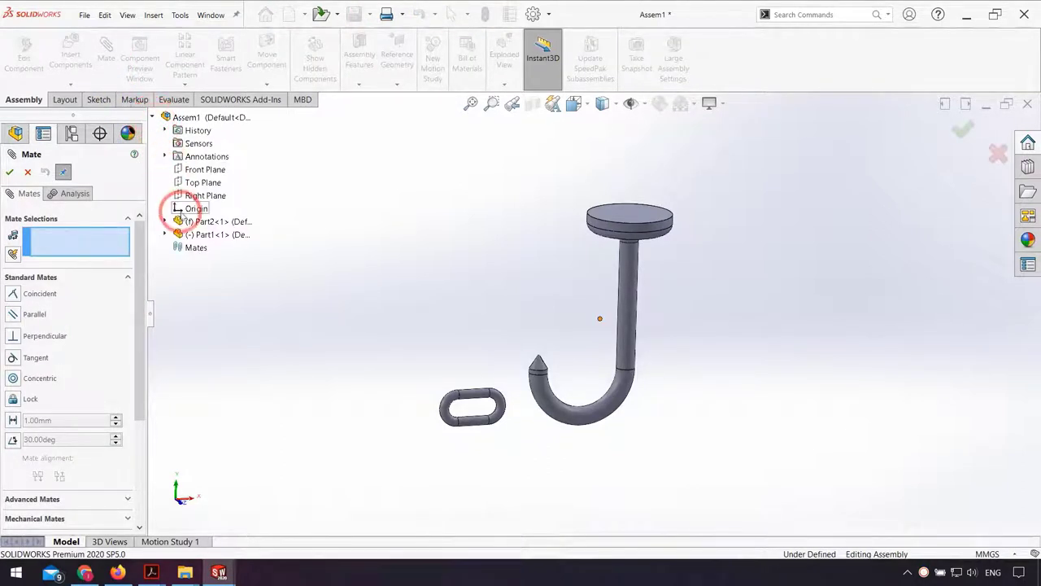
{"action": "left_click", "coordinate": [165, 234]}
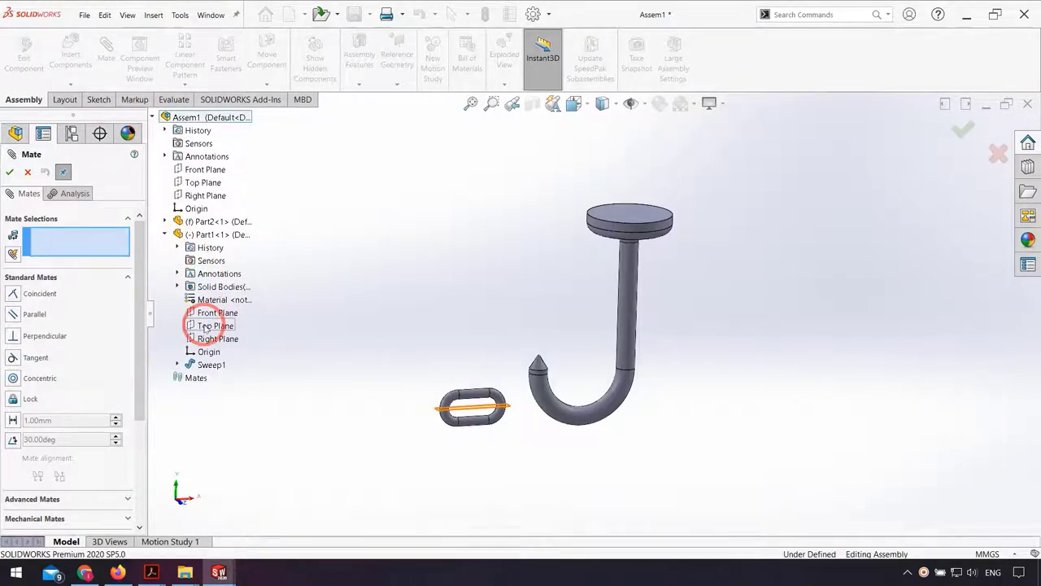
{"action": "left_click", "coordinate": [206, 328]}
{"action": "left_click", "coordinate": [166, 222]}
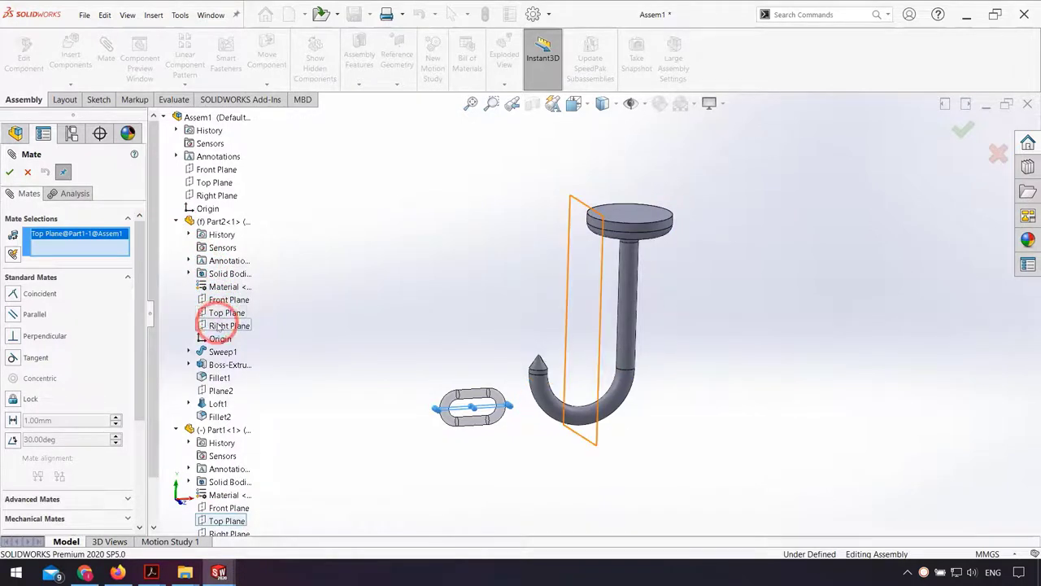
{"action": "left_click", "coordinate": [221, 325]}
{"action": "middle_click_drag", "start_coordinate": [410, 363], "coordinate": [594, 411]}
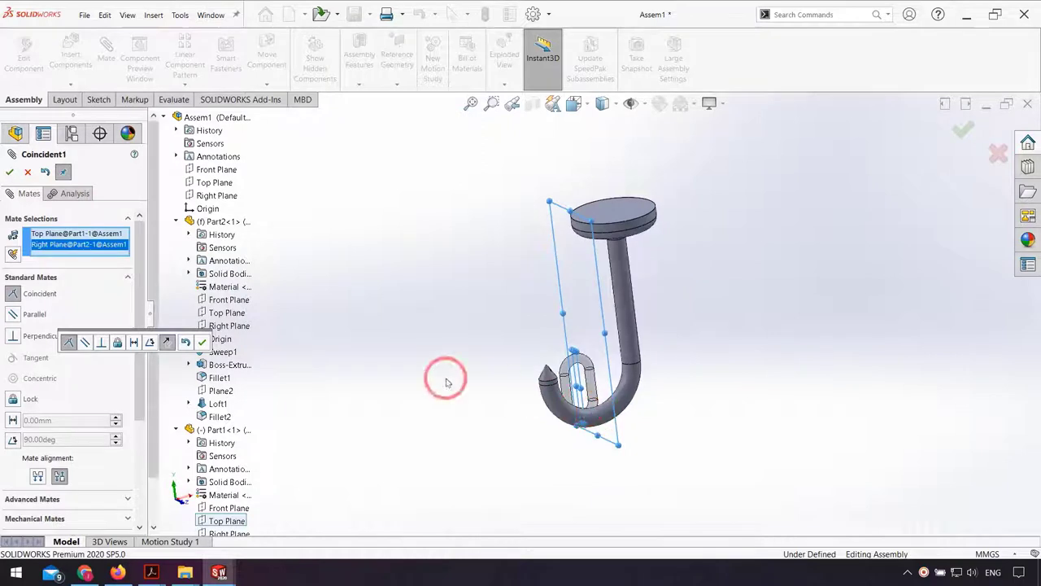
{"action": "left_click", "coordinate": [185, 342]}
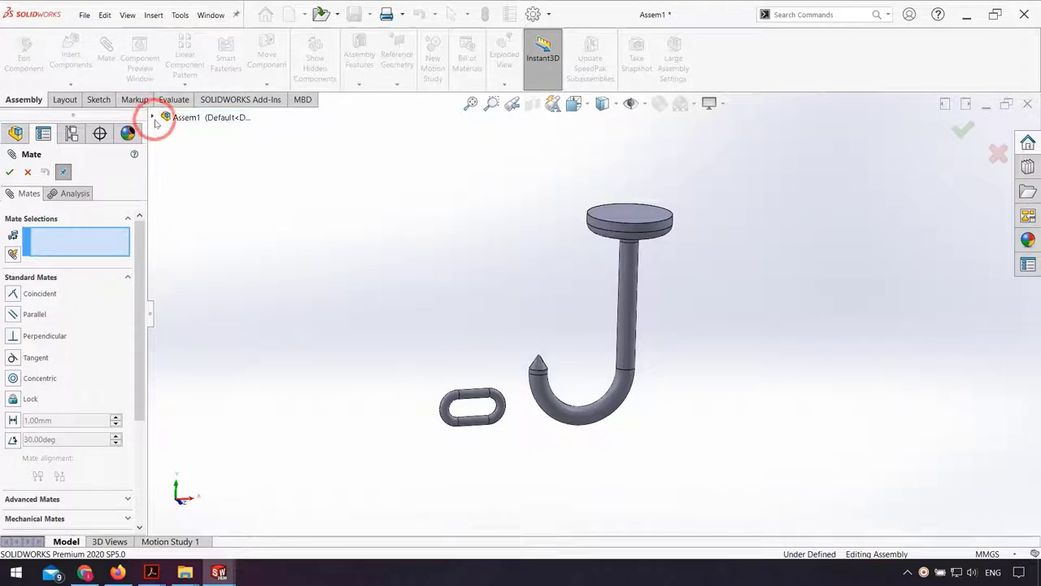
Retry the Right Plane to Top Plane mate, check the link's alignment, and dismiss it.
{"action": "left_click", "coordinate": [153, 118]}
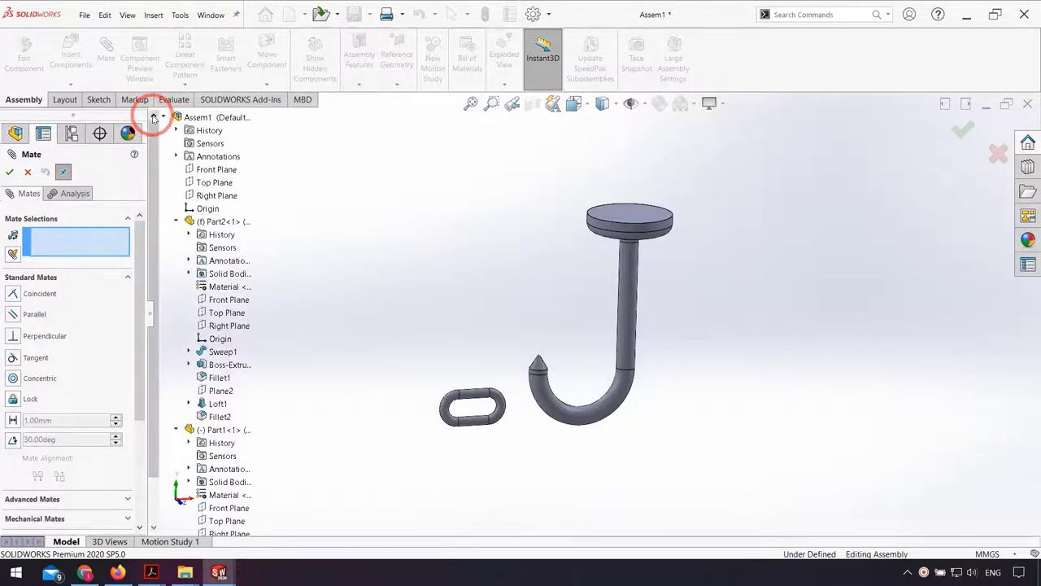
{"action": "left_click", "coordinate": [223, 326]}
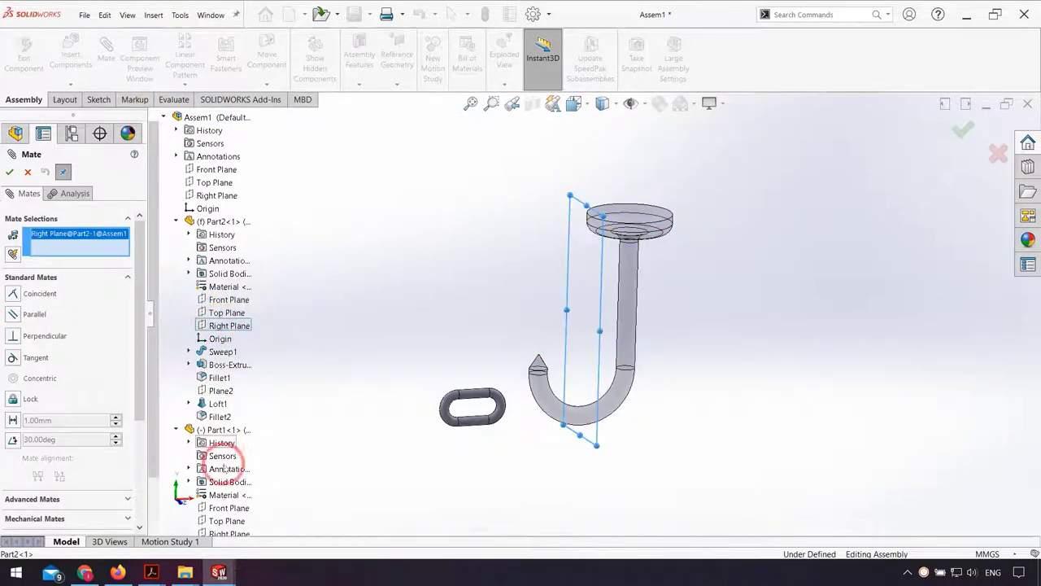
{"action": "left_click", "coordinate": [228, 522]}
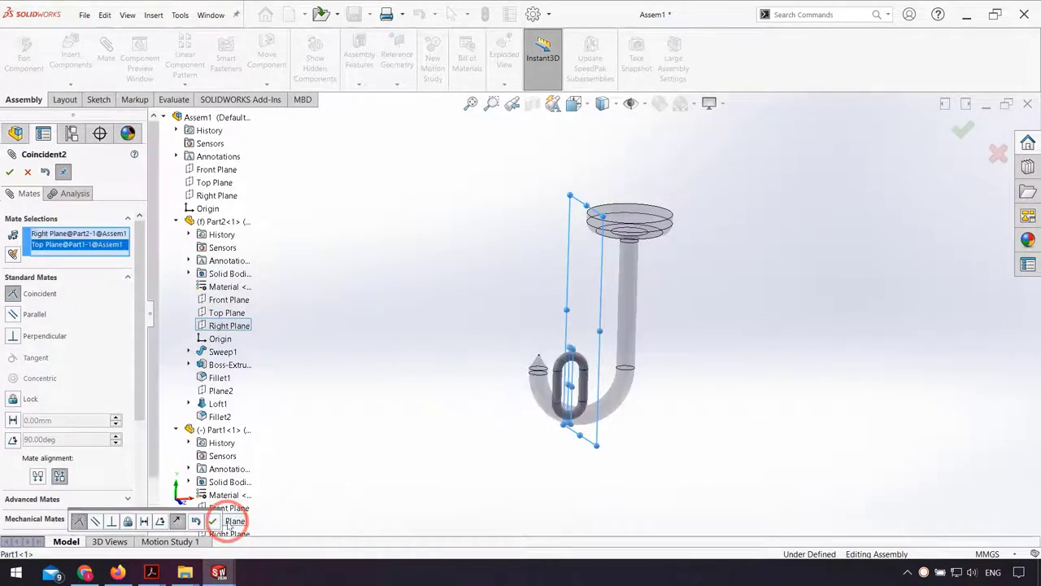
{"action": "mouse_move", "coordinate": [493, 458]}
{"action": "middle_mouse_down"}
{"action": "mouse_move", "coordinate": [544, 478]}
{"action": "mouse_move", "coordinate": [495, 464]}
{"action": "mouse_move", "coordinate": [485, 446]}
{"action": "middle_mouse_up"}
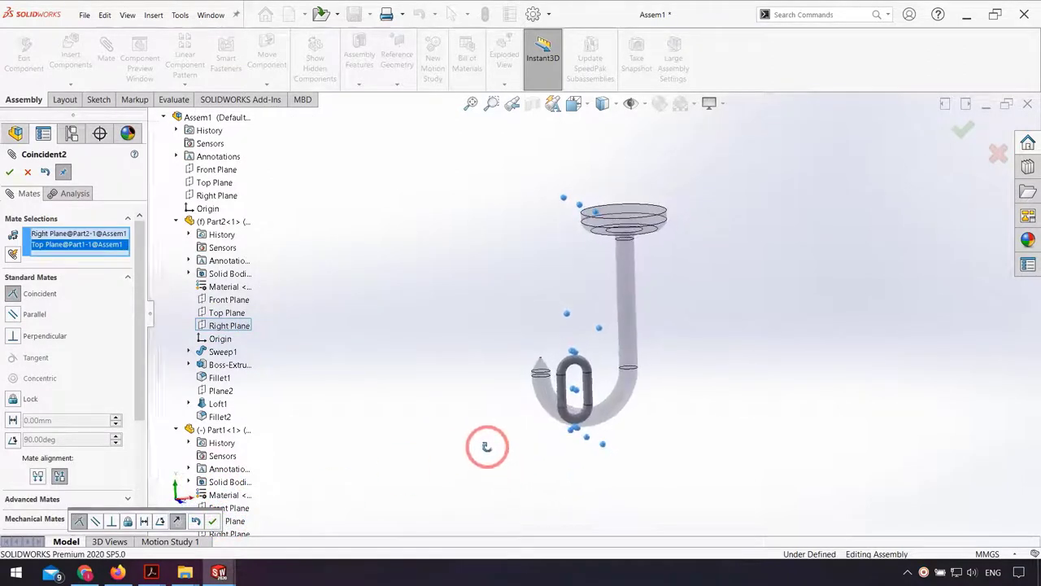
{"action": "left_click", "coordinate": [212, 521]}
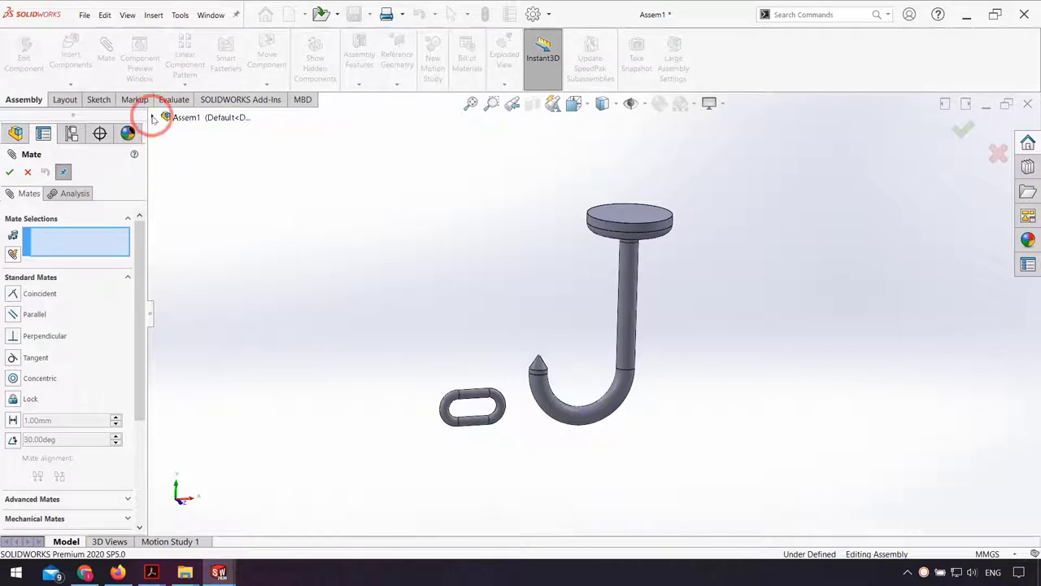
Mate the hook's Right Plane coincident with the link's Front Plane and slide the link onto the hook's bend.
{"action": "left_click", "coordinate": [154, 119]}
{"action": "left_click", "coordinate": [223, 325]}
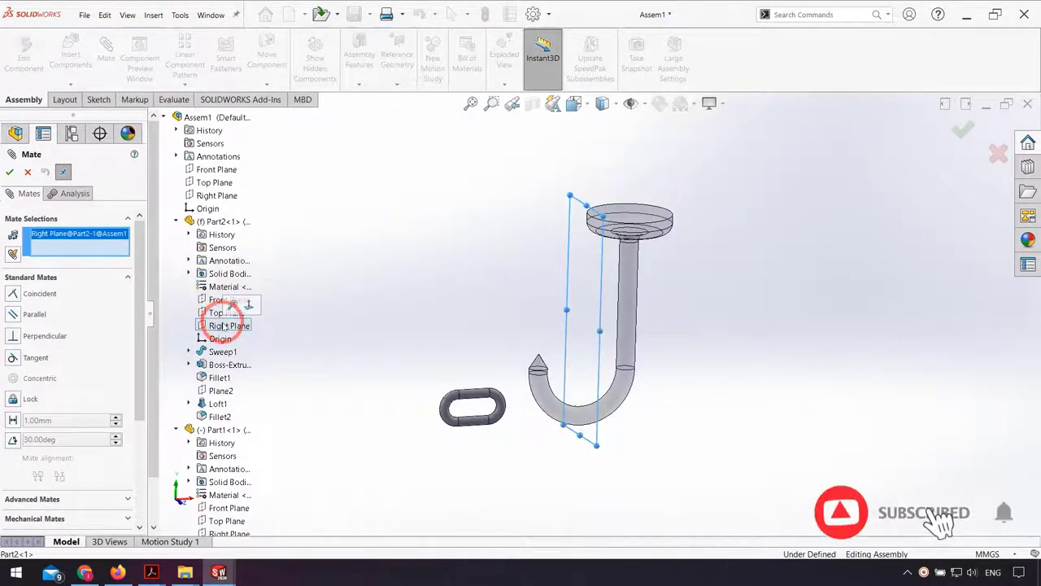
{"action": "left_click", "coordinate": [212, 514]}
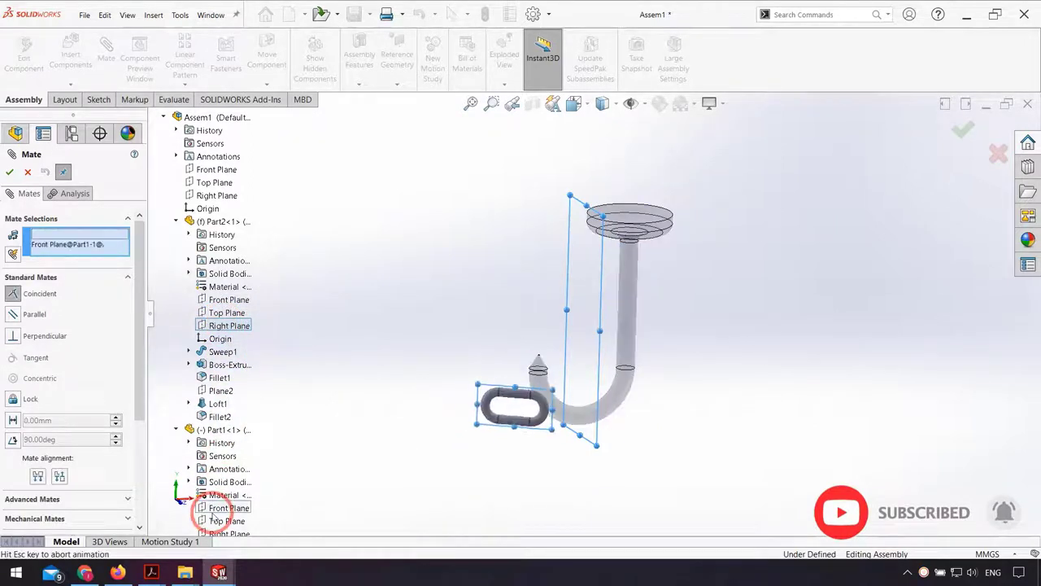
{"action": "left_click", "coordinate": [10, 172]}
{"action": "left_click", "coordinate": [516, 453]}
{"action": "left_click_drag", "start_coordinate": [587, 417], "coordinate": [596, 440]}
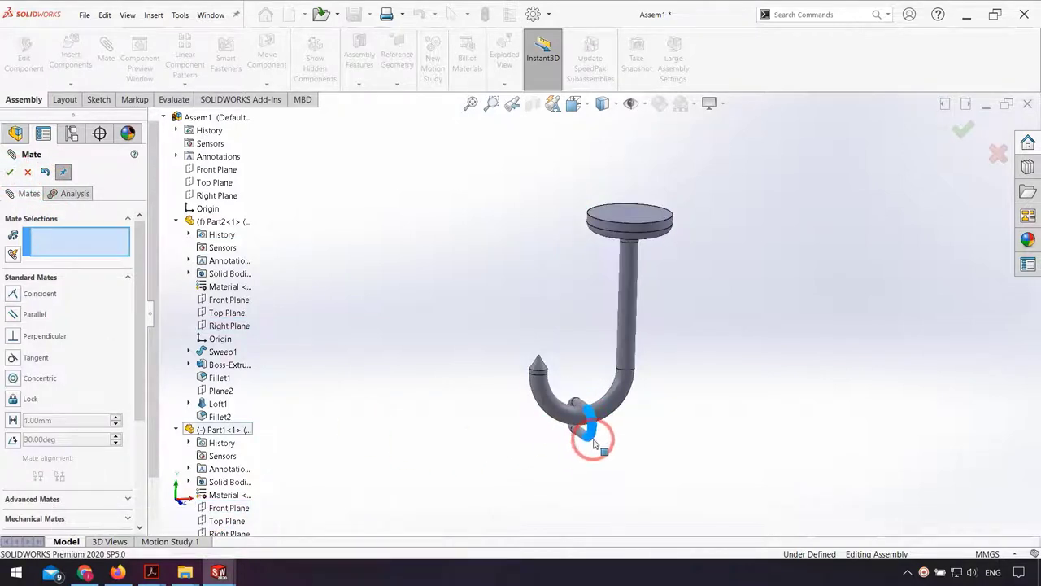
{"action": "scroll", "coordinate": [596, 439], "scroll_direction": "down", "scroll_amount": 3}
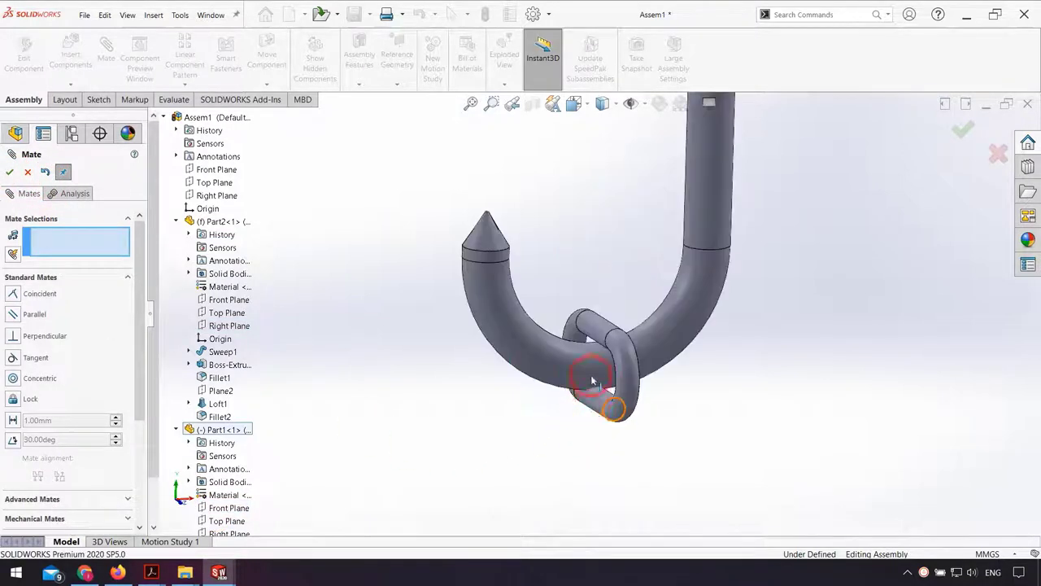
{"action": "scroll", "coordinate": [601, 382], "scroll_direction": "down", "scroll_amount": 2}
{"action": "mouse_move", "coordinate": [596, 368]}
{"action": "left_mouse_down"}
{"action": "mouse_move", "coordinate": [642, 414]}
{"action": "mouse_move", "coordinate": [643, 383]}
{"action": "left_mouse_up"}
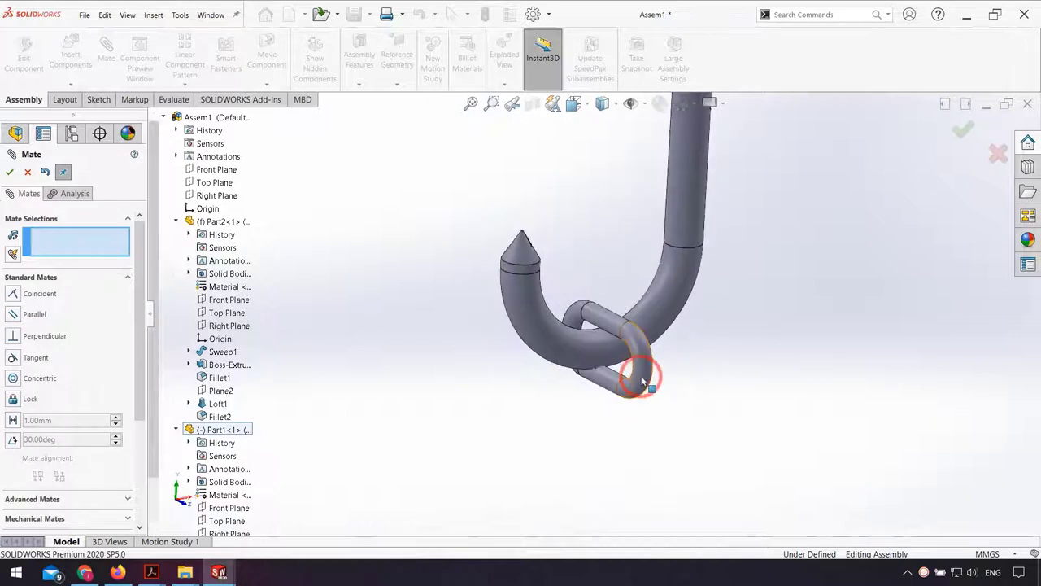
{"action": "mouse_move", "coordinate": [482, 383]}
{"action": "middle_mouse_down"}
{"action": "mouse_move", "coordinate": [530, 379]}
{"action": "mouse_move", "coordinate": [558, 318]}
{"action": "mouse_move", "coordinate": [488, 287]}
{"action": "mouse_move", "coordinate": [504, 291]}
{"action": "middle_mouse_up"}
{"action": "scroll", "coordinate": [302, 230], "scroll_direction": "up", "scroll_amount": 3}
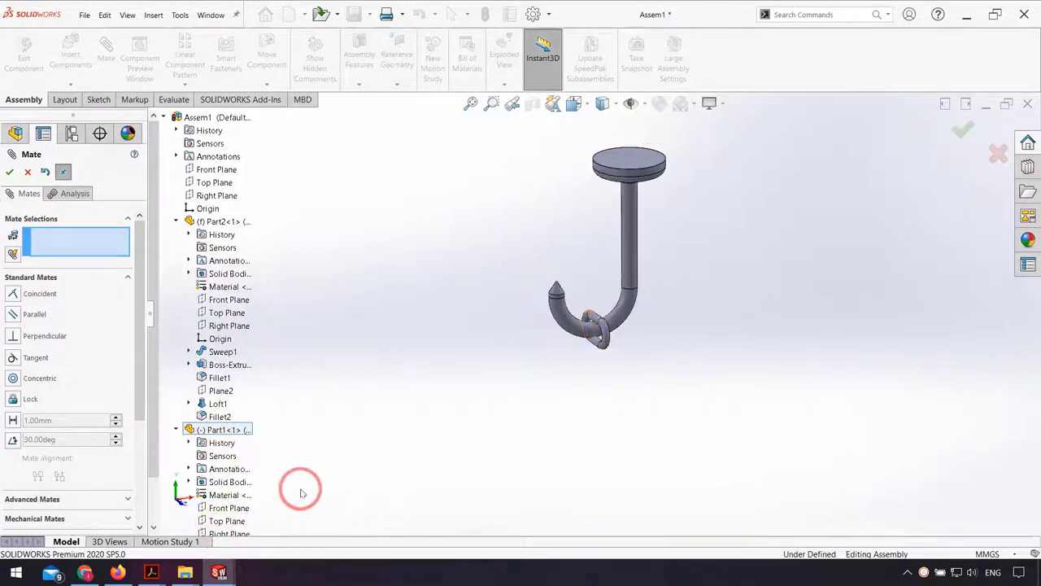
{"action": "scroll", "coordinate": [239, 510], "scroll_direction": "down", "scroll_amount": 2}
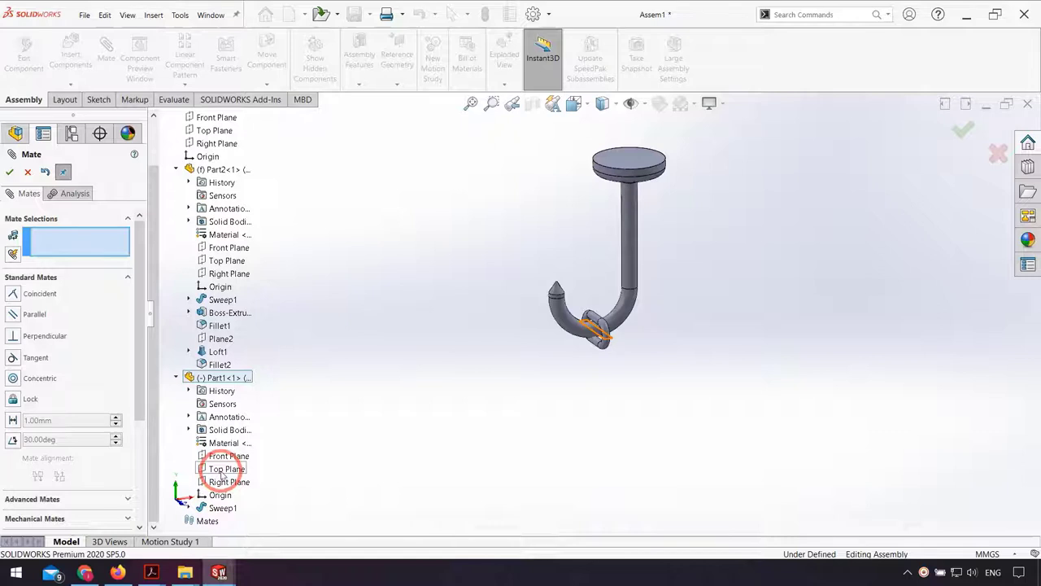
Mate the link's Top Plane coincident with the hook's Front Plane so it hangs in the bend.
{"action": "left_click", "coordinate": [224, 470]}
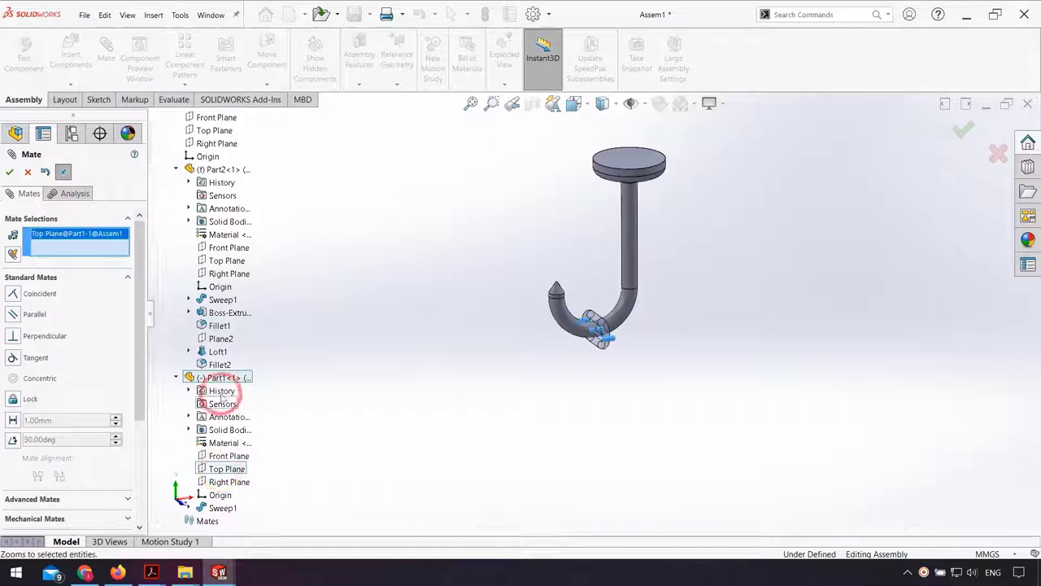
{"action": "left_click", "coordinate": [228, 249]}
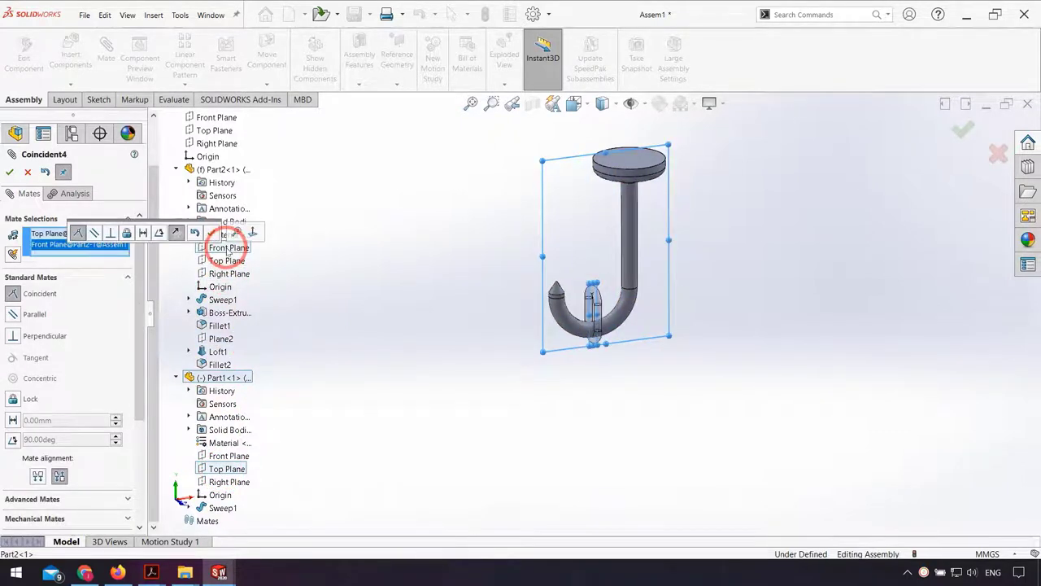
{"action": "left_click", "coordinate": [9, 171]}
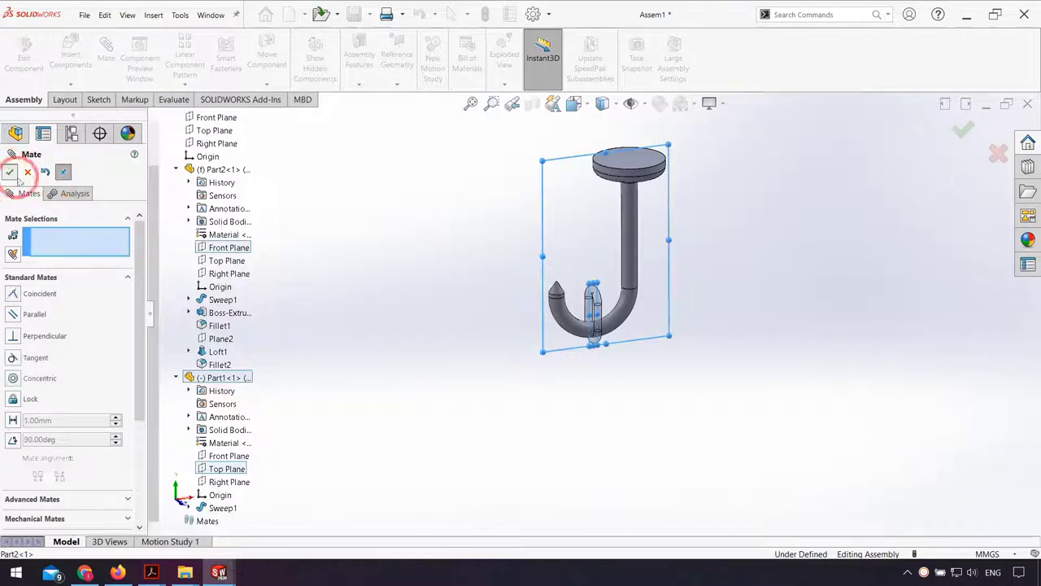
{"action": "left_click_drag", "start_coordinate": [599, 303], "coordinate": [600, 336]}
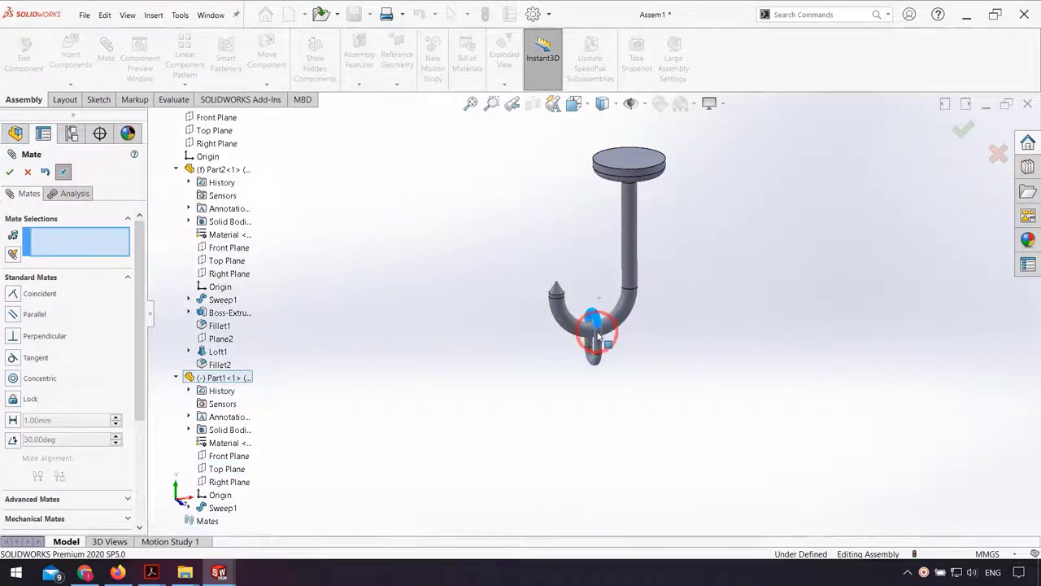
{"action": "scroll", "coordinate": [599, 335], "scroll_direction": "down", "scroll_amount": 5}
{"action": "scroll", "coordinate": [593, 332], "scroll_direction": "down", "scroll_amount": 3}
{"action": "mouse_move", "coordinate": [591, 426]}
{"action": "middle_mouse_down"}
{"action": "mouse_move", "coordinate": [676, 356]}
{"action": "mouse_move", "coordinate": [676, 412]}
{"action": "mouse_move", "coordinate": [632, 420]}
{"action": "mouse_move", "coordinate": [639, 379]}
{"action": "middle_mouse_up"}
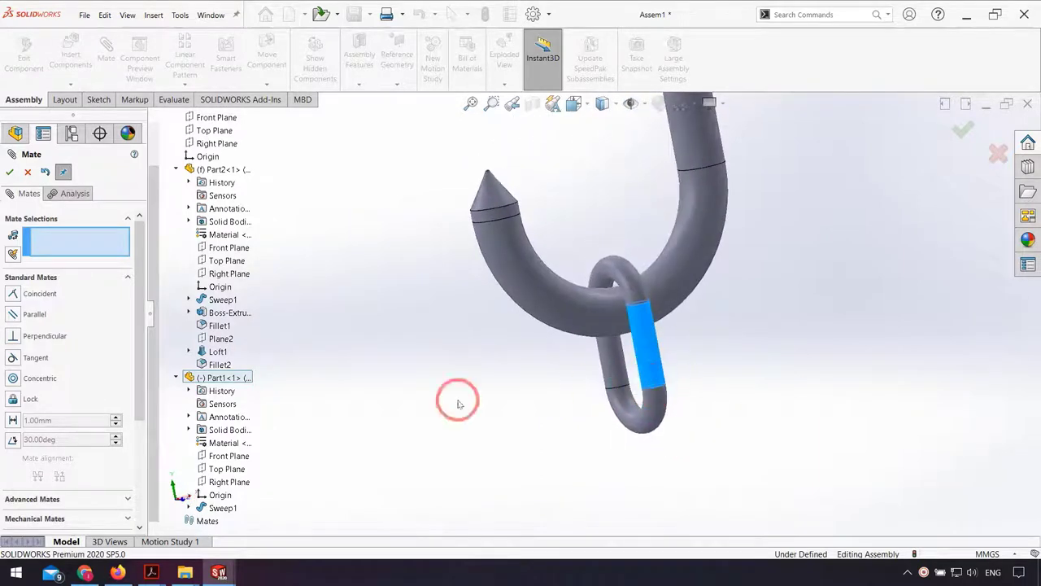
{"action": "middle_click_drag", "start_coordinate": [458, 395], "coordinate": [295, 352]}
{"action": "scroll", "coordinate": [344, 426], "scroll_direction": "up", "scroll_amount": 3}
{"action": "scroll", "coordinate": [520, 421], "scroll_direction": "up", "scroll_amount": 3}
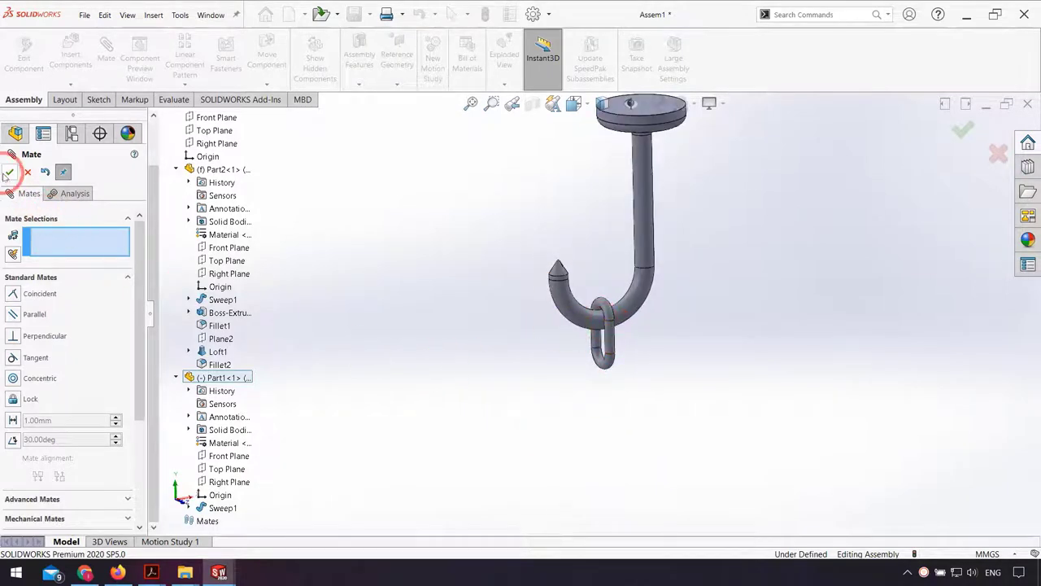
{"action": "left_click", "coordinate": [9, 172]}
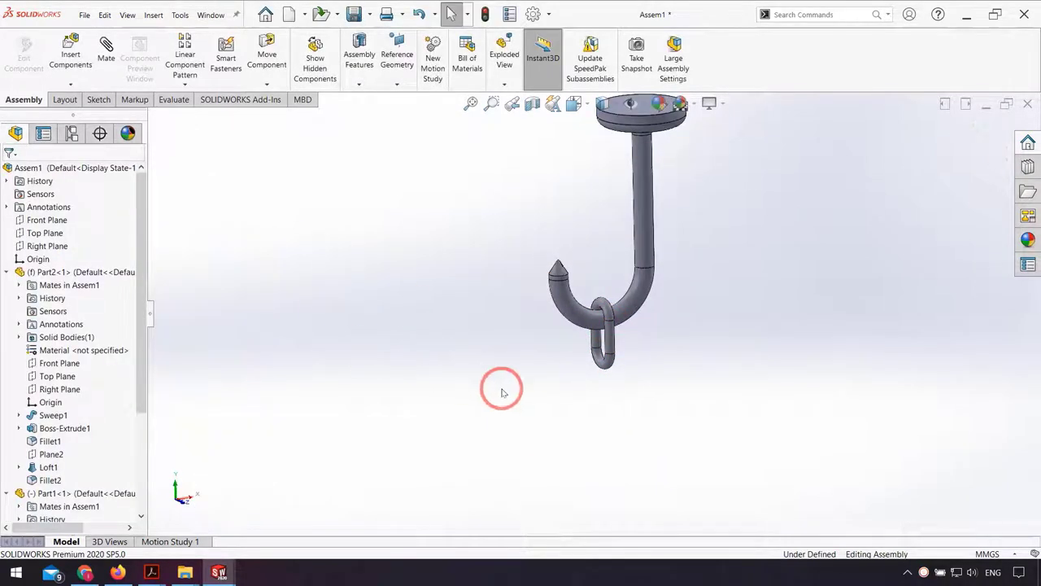
{"action": "mouse_move", "coordinate": [502, 383]}
{"action": "middle_mouse_down"}
{"action": "mouse_move", "coordinate": [735, 382]}
{"action": "mouse_move", "coordinate": [707, 333]}
{"action": "mouse_move", "coordinate": [662, 360]}
{"action": "mouse_move", "coordinate": [615, 350]}
{"action": "middle_mouse_up"}
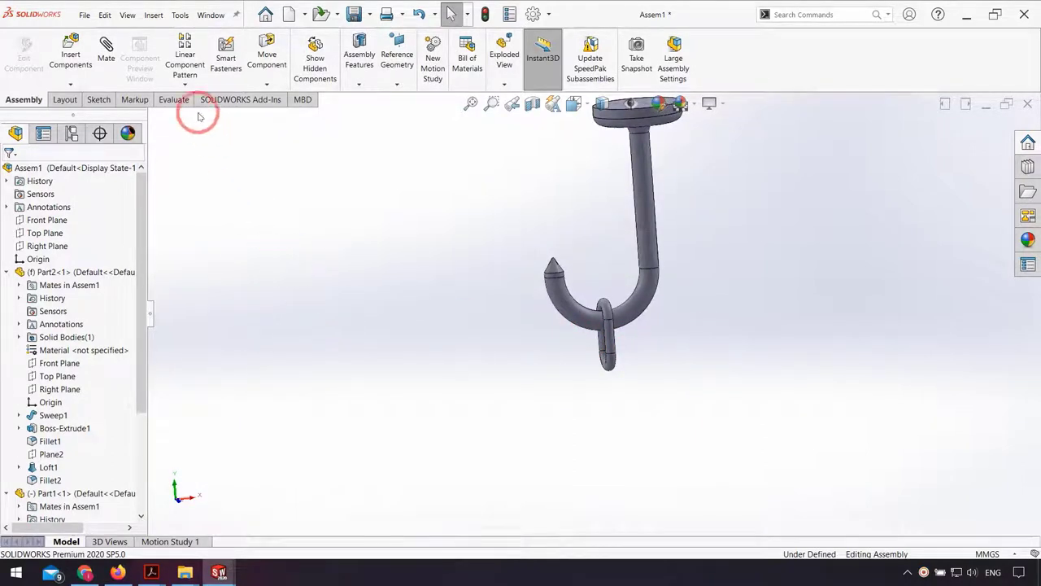
{"action": "left_click", "coordinate": [180, 65]}
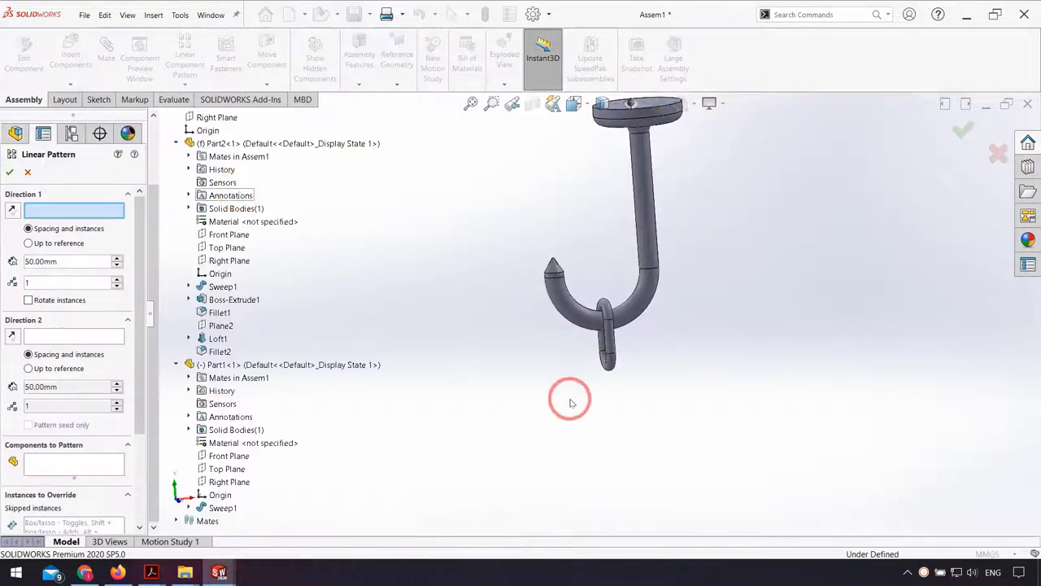
{"action": "mouse_move", "coordinate": [570, 402]}
{"action": "middle_mouse_down"}
{"action": "mouse_move", "coordinate": [611, 385]}
{"action": "mouse_move", "coordinate": [598, 334]}
{"action": "middle_mouse_up"}
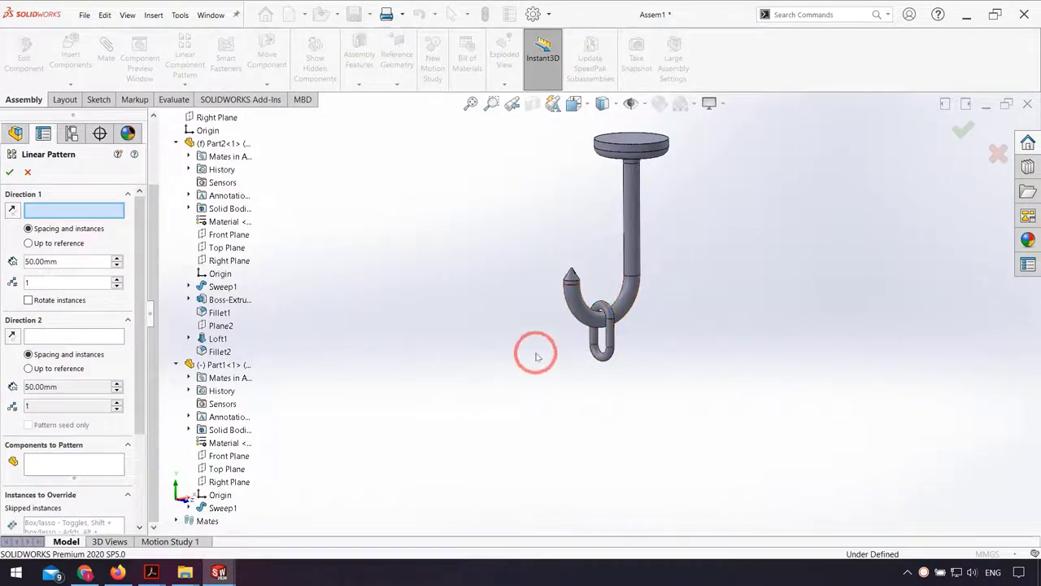
{"action": "scroll", "coordinate": [199, 169], "scroll_direction": "up", "scroll_amount": 2}
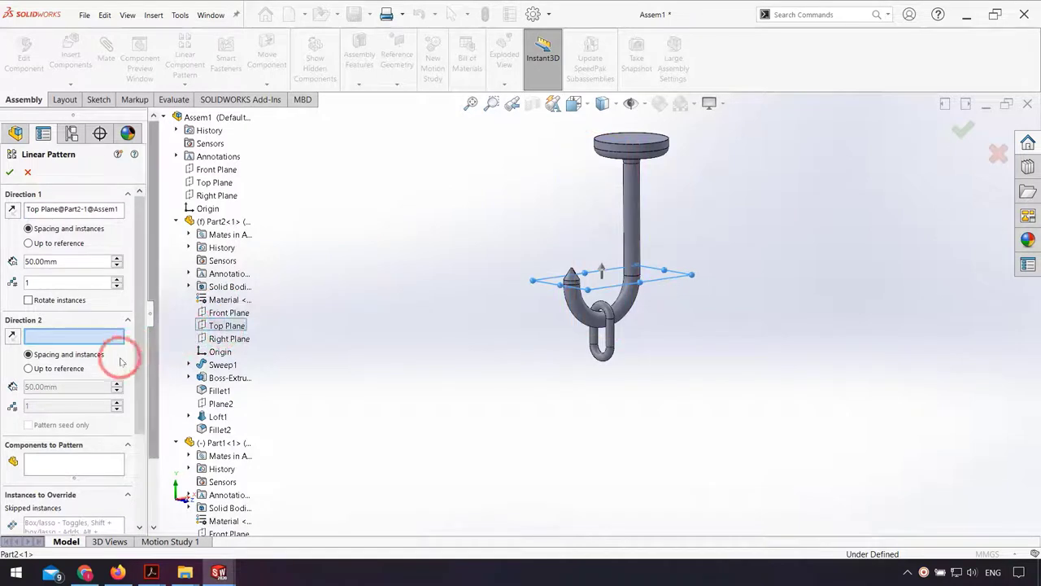
{"action": "left_click", "coordinate": [75, 464]}
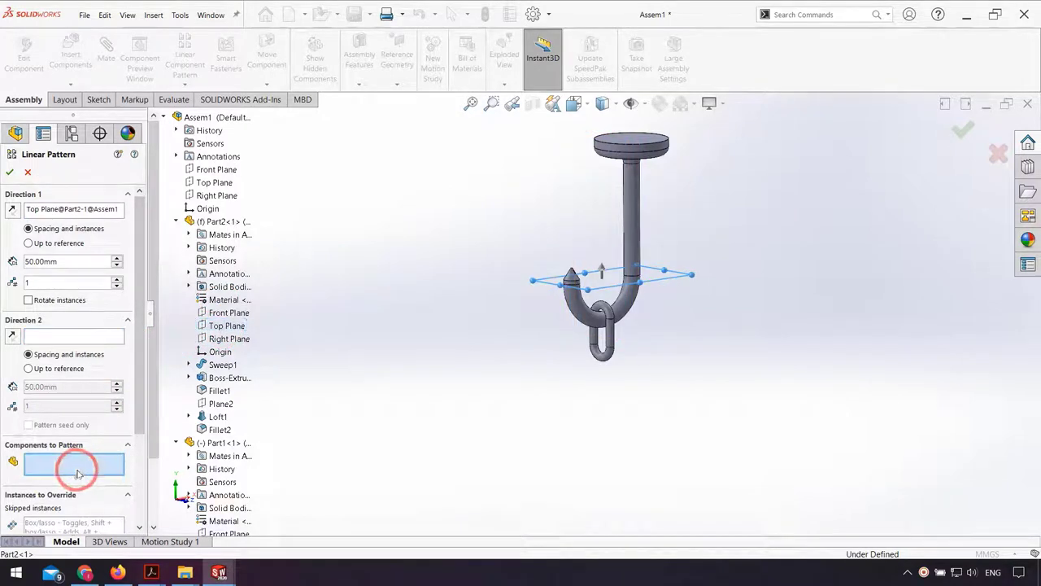
{"action": "left_click", "coordinate": [603, 364]}
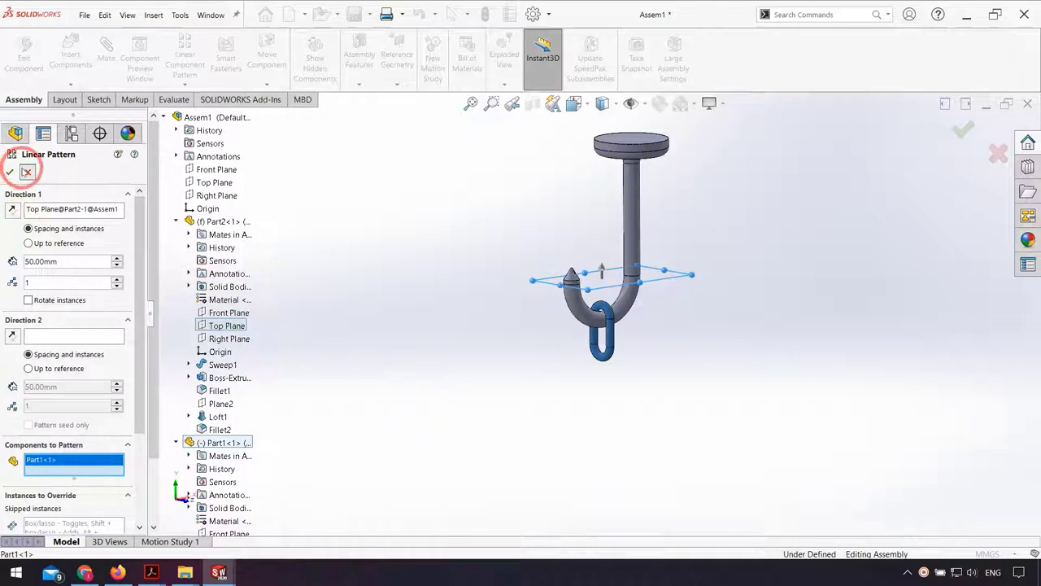
{"action": "left_click", "coordinate": [26, 172]}
{"action": "scroll", "coordinate": [647, 346], "scroll_direction": "down", "scroll_amount": 3}
Insert another Part1 oval link, turned 90° with Tab, beside the hook.
{"action": "scroll", "coordinate": [622, 338], "scroll_direction": "down", "scroll_amount": 2}
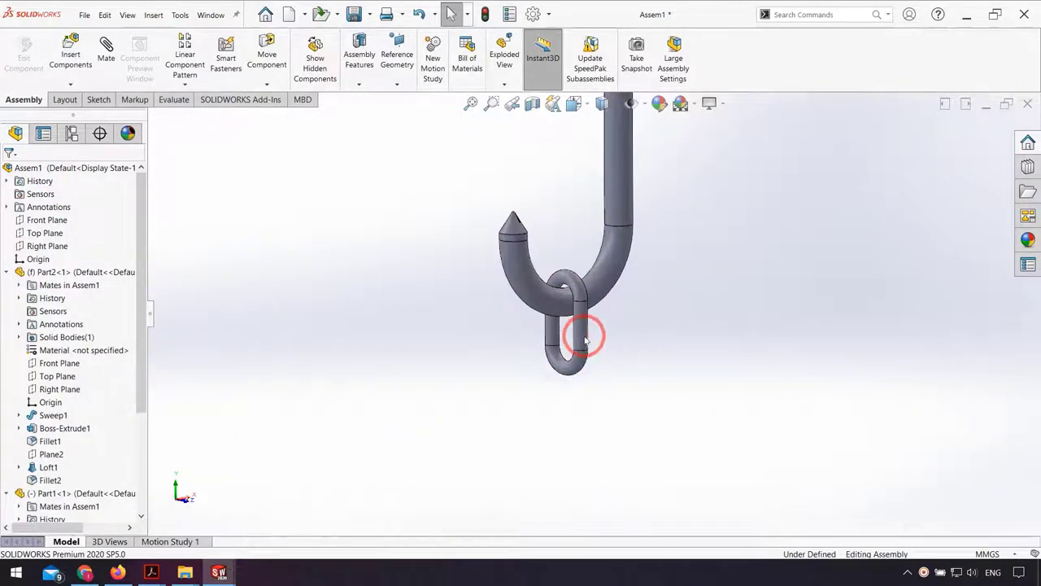
{"action": "left_click", "coordinate": [71, 61]}
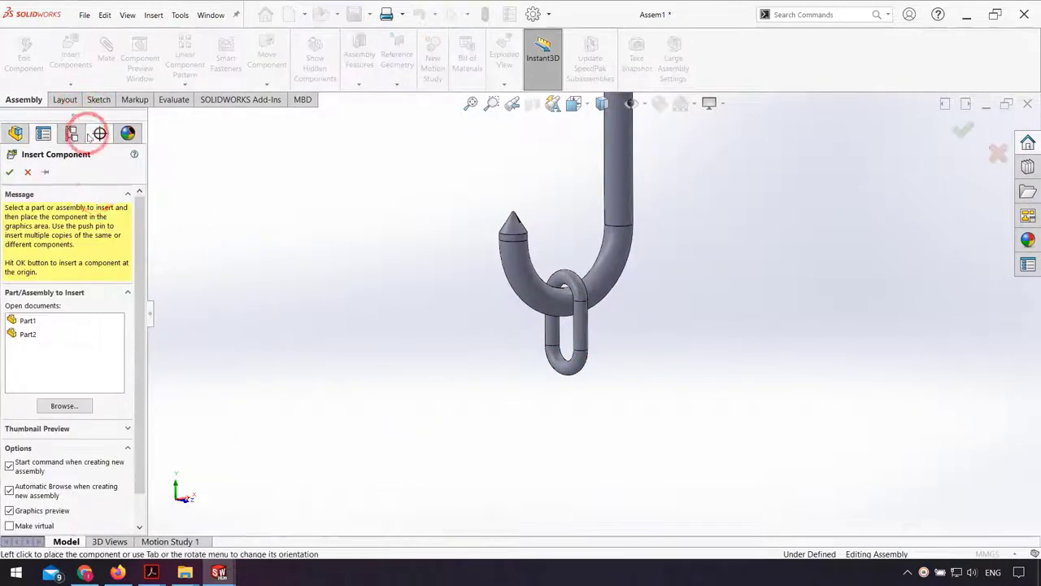
{"action": "left_click", "coordinate": [30, 321]}
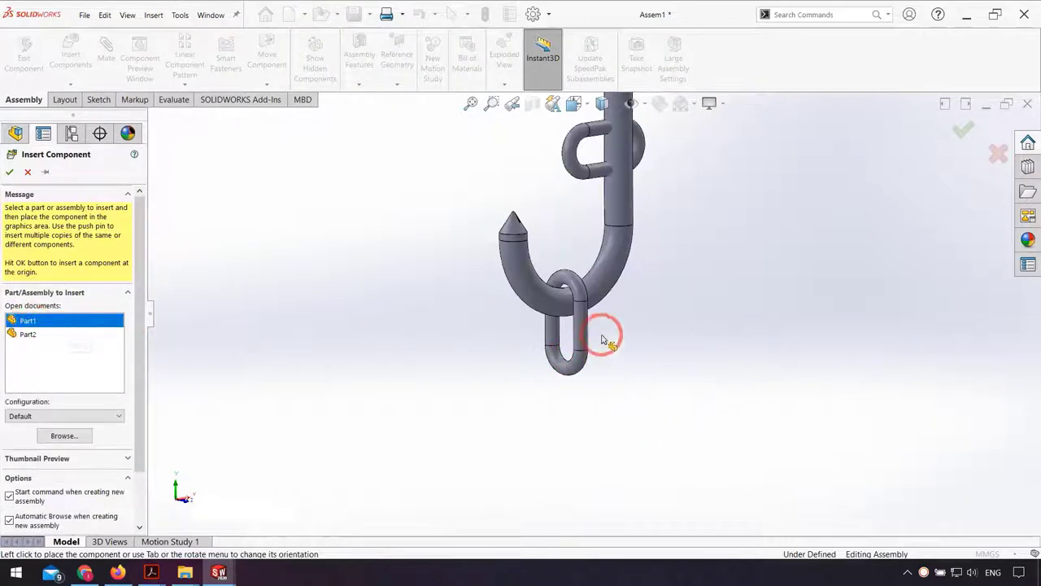
{"action": "key", "text": "Tab"}
{"action": "left_click", "coordinate": [680, 372]}
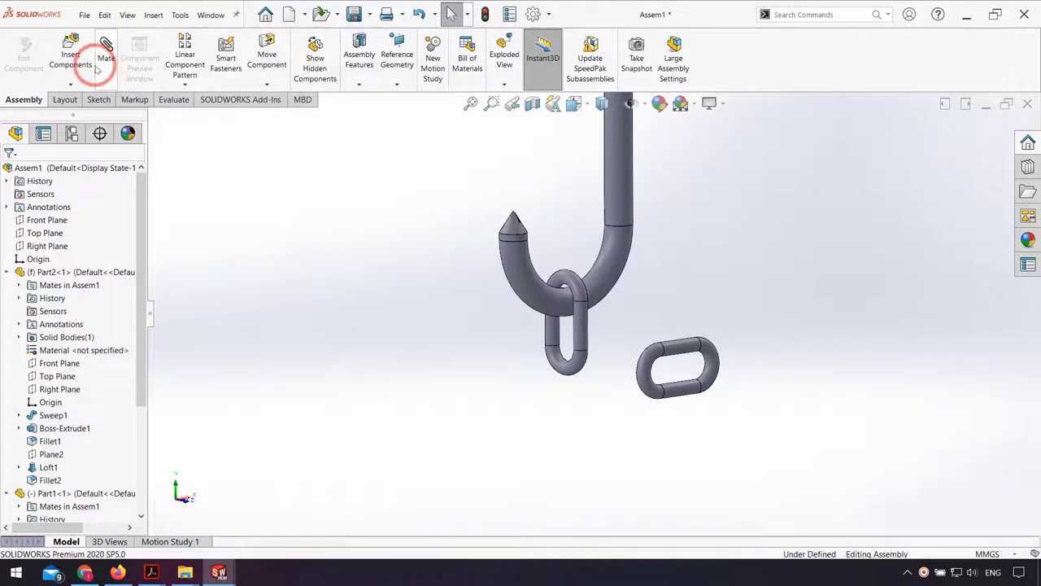
Mate Part1<2>'s Top Plane coincident with the hook's Right Plane.
{"action": "left_click", "coordinate": [104, 54]}
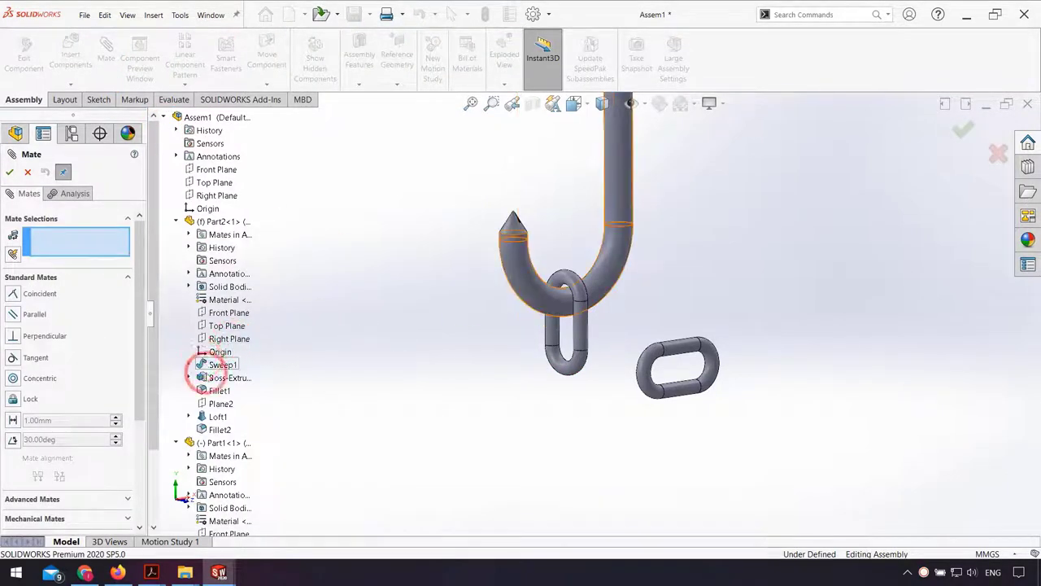
{"action": "scroll", "coordinate": [198, 382], "scroll_direction": "down", "scroll_amount": 3}
{"action": "left_click", "coordinate": [177, 352]}
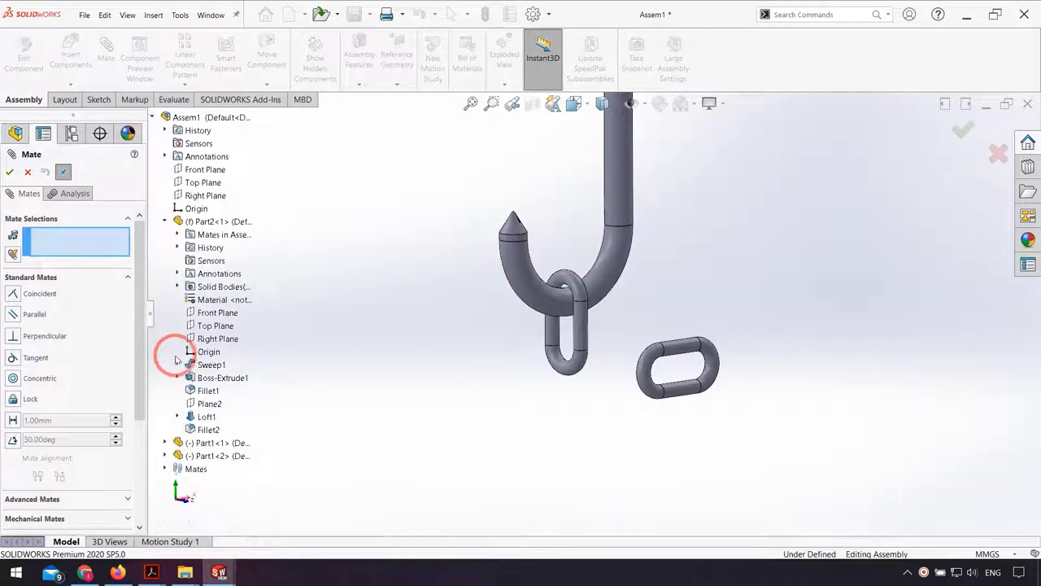
{"action": "left_click", "coordinate": [165, 456]}
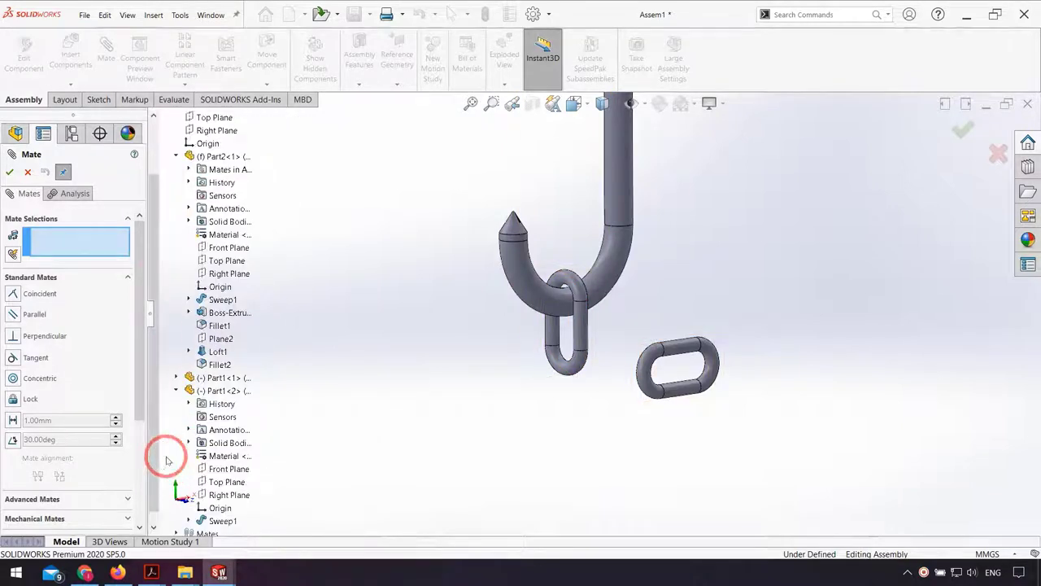
{"action": "left_click", "coordinate": [223, 482]}
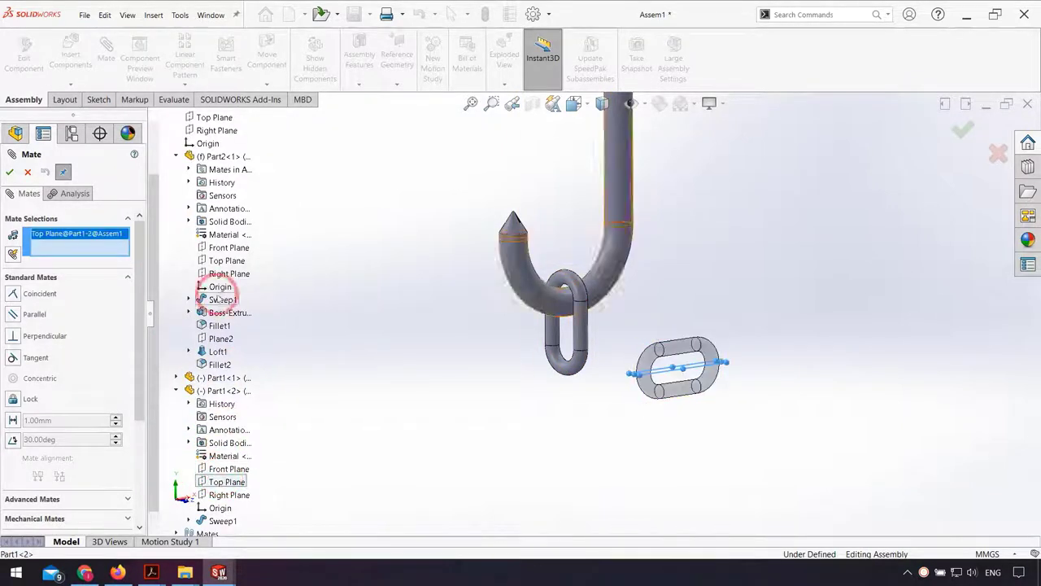
{"action": "scroll", "coordinate": [220, 232], "scroll_direction": "up", "scroll_amount": 2}
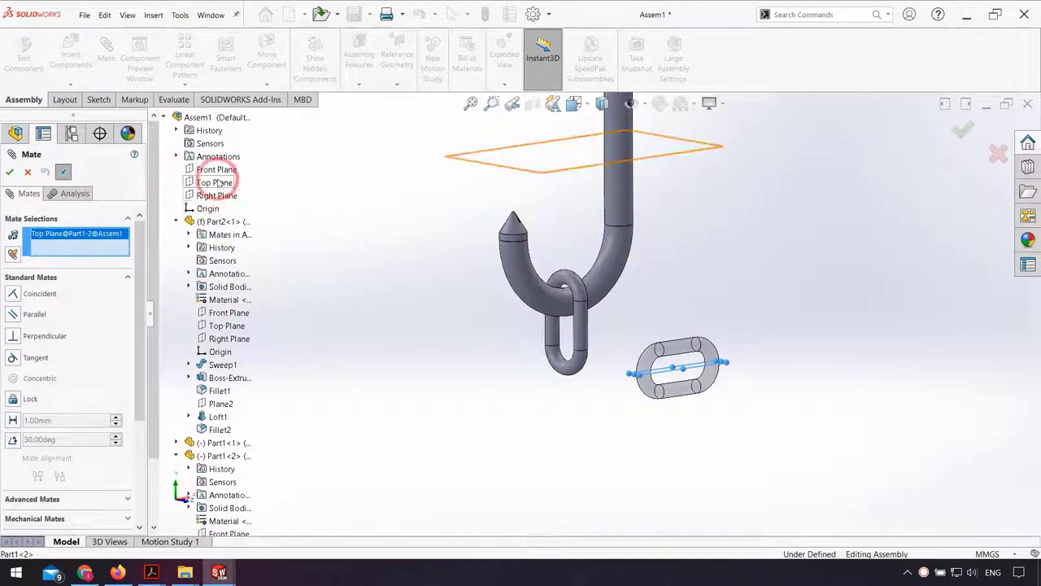
{"action": "left_click", "coordinate": [224, 343]}
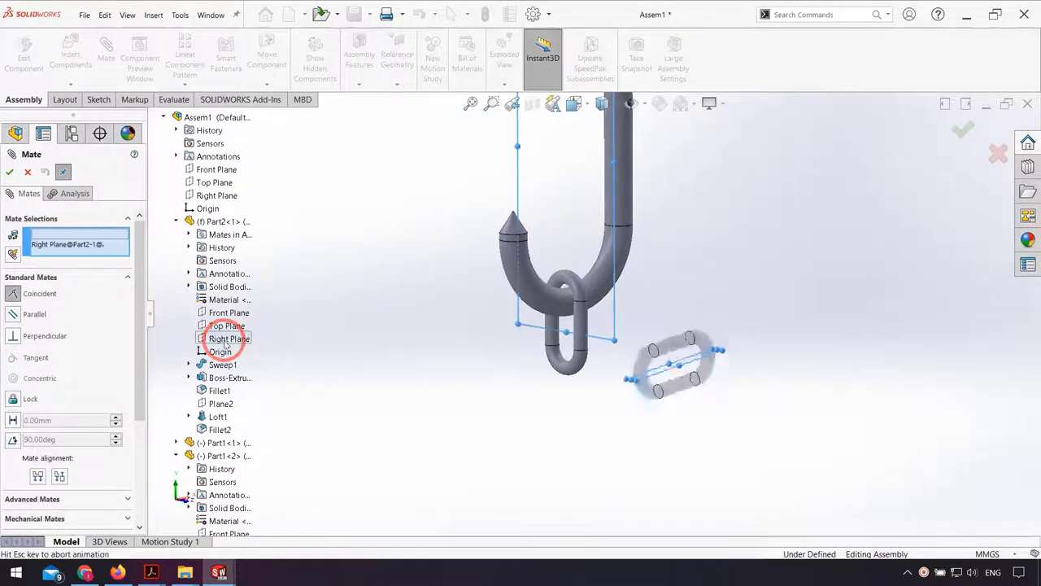
{"action": "middle_click_drag", "start_coordinate": [525, 409], "coordinate": [542, 425]}
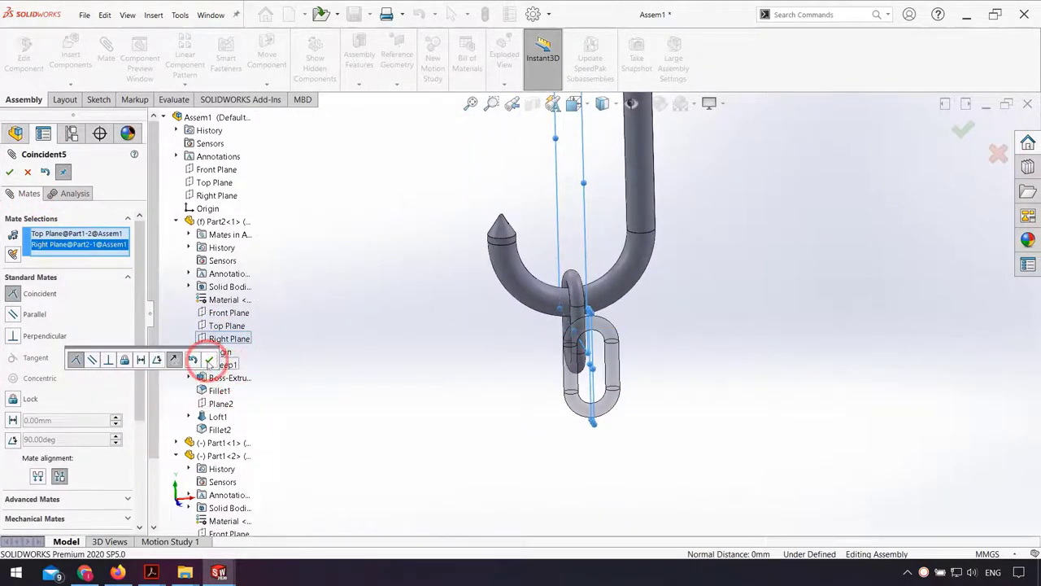
{"action": "left_click", "coordinate": [209, 360]}
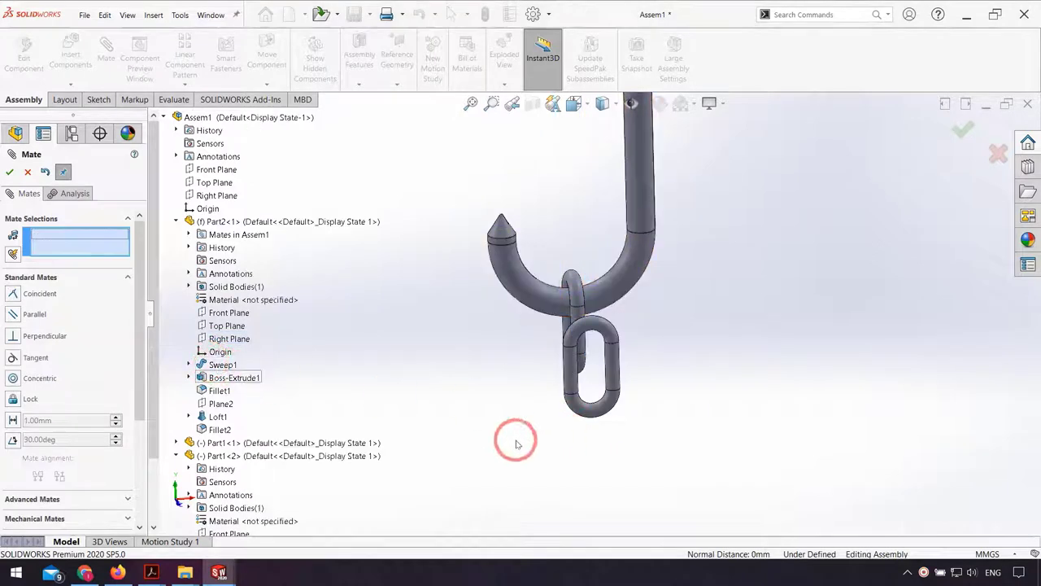
Pull the second link inside the first and mate its Front Plane coincident with the hook's Front Plane.
{"action": "middle_click_drag", "start_coordinate": [516, 444], "coordinate": [503, 447]}
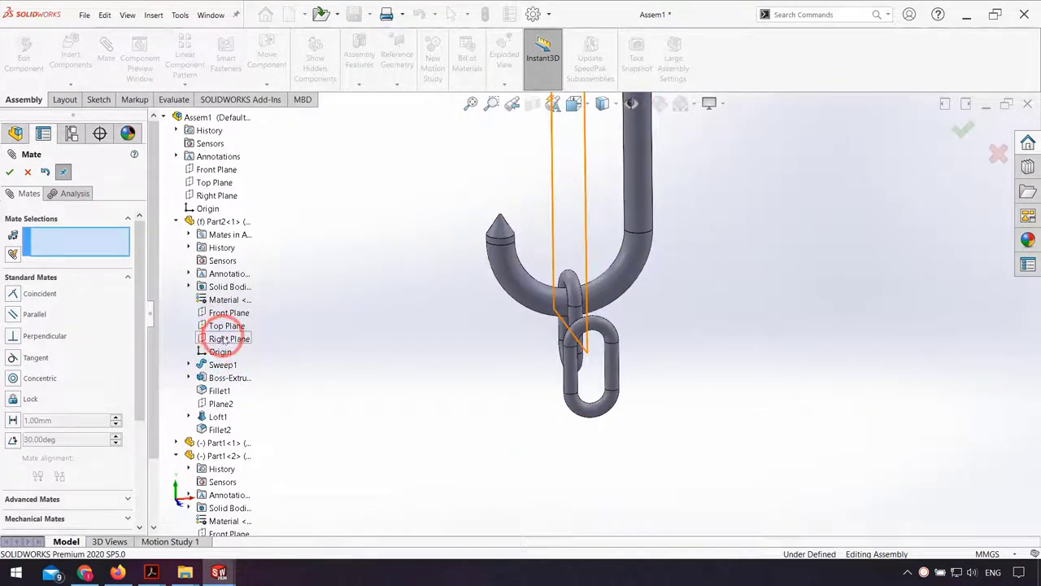
{"action": "mouse_move", "coordinate": [535, 465]}
{"action": "middle_mouse_down"}
{"action": "mouse_move", "coordinate": [594, 436]}
{"action": "mouse_move", "coordinate": [597, 414]}
{"action": "mouse_move", "coordinate": [587, 416]}
{"action": "middle_mouse_up"}
{"action": "left_click_drag", "start_coordinate": [587, 416], "coordinate": [465, 437]}
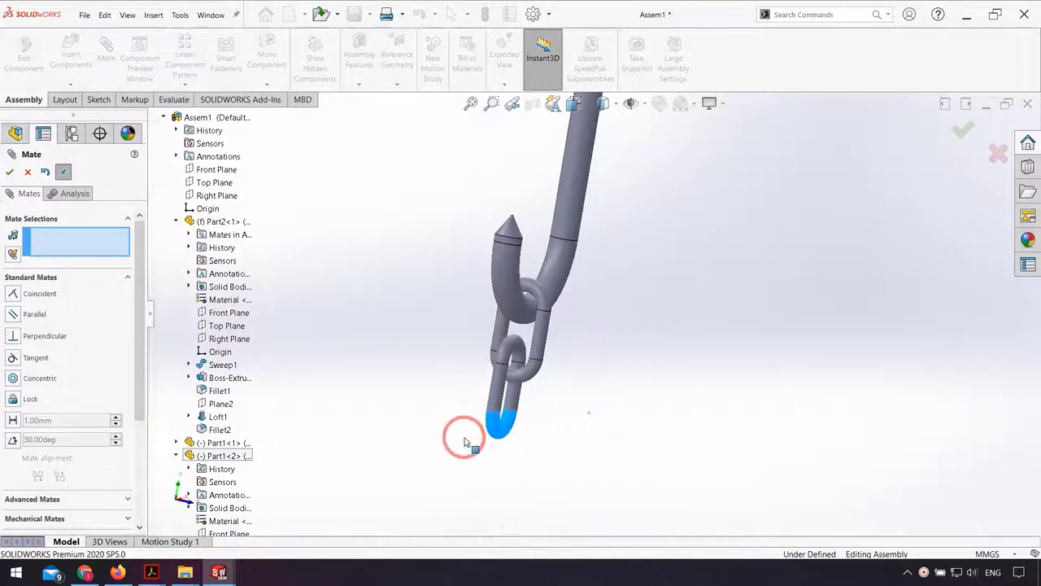
{"action": "middle_click_drag", "start_coordinate": [412, 433], "coordinate": [383, 435]}
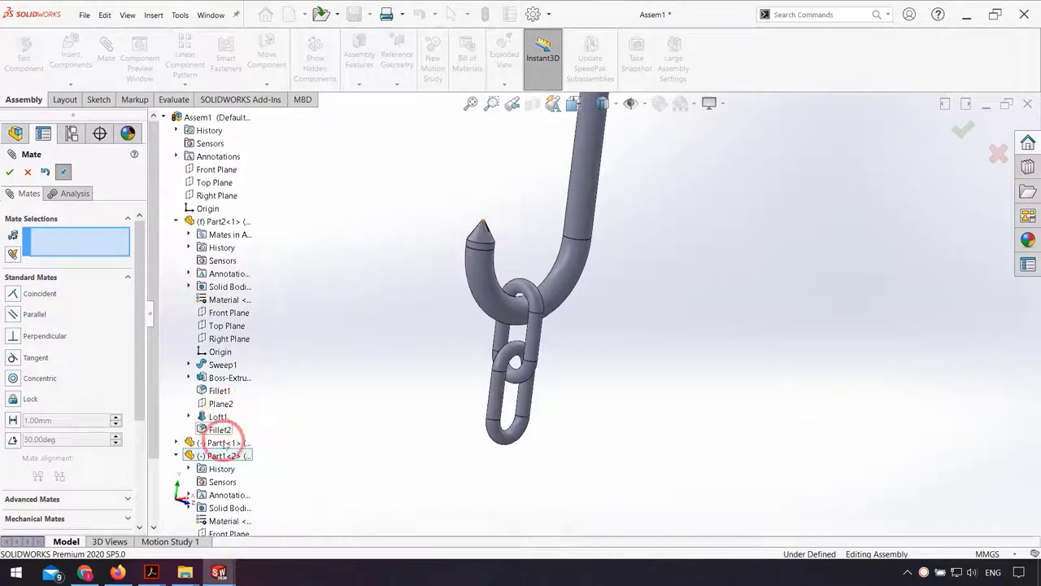
{"action": "scroll", "coordinate": [226, 476], "scroll_direction": "down", "scroll_amount": 2}
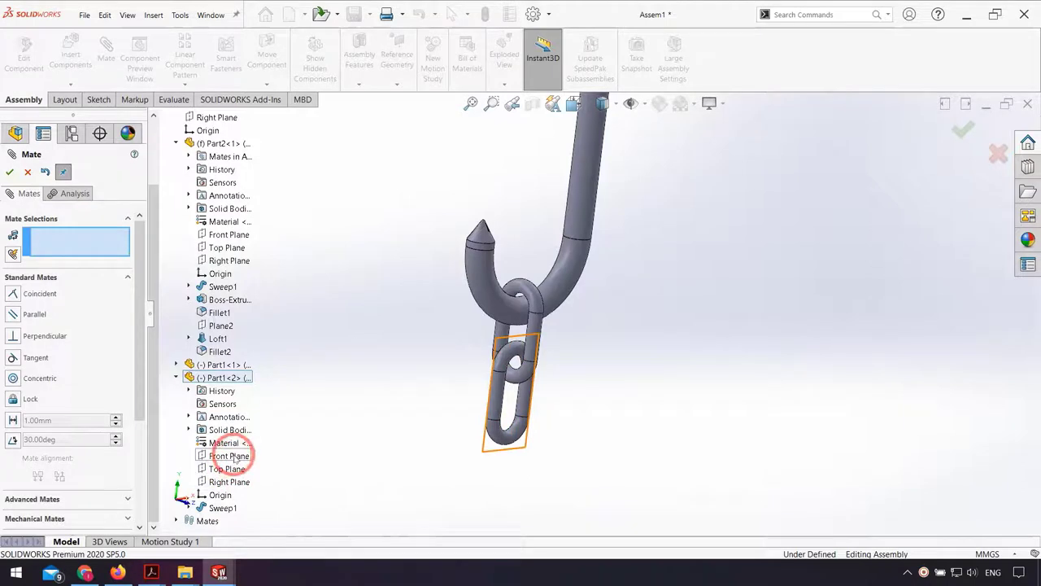
{"action": "left_click", "coordinate": [231, 456]}
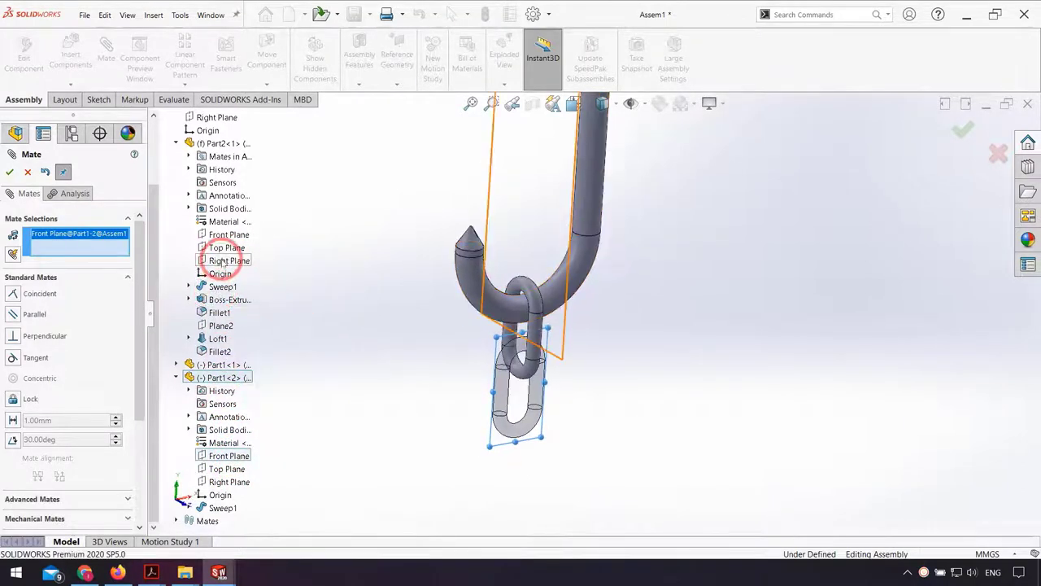
{"action": "left_click", "coordinate": [229, 234]}
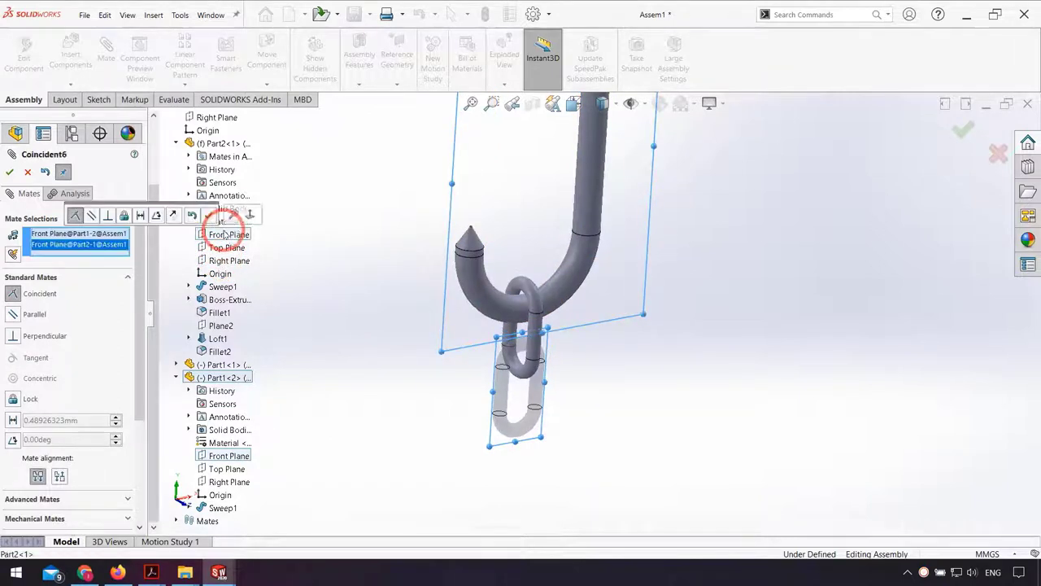
{"action": "left_click", "coordinate": [210, 214]}
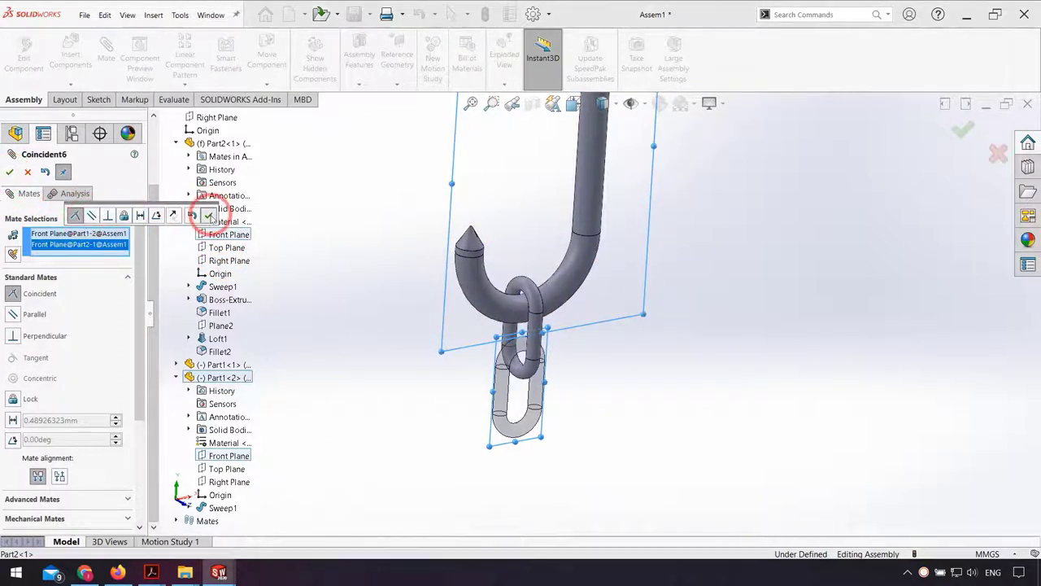
{"action": "left_click", "coordinate": [10, 173]}
Drag the lower link so it hangs straight below the first link.
{"action": "left_click", "coordinate": [519, 443]}
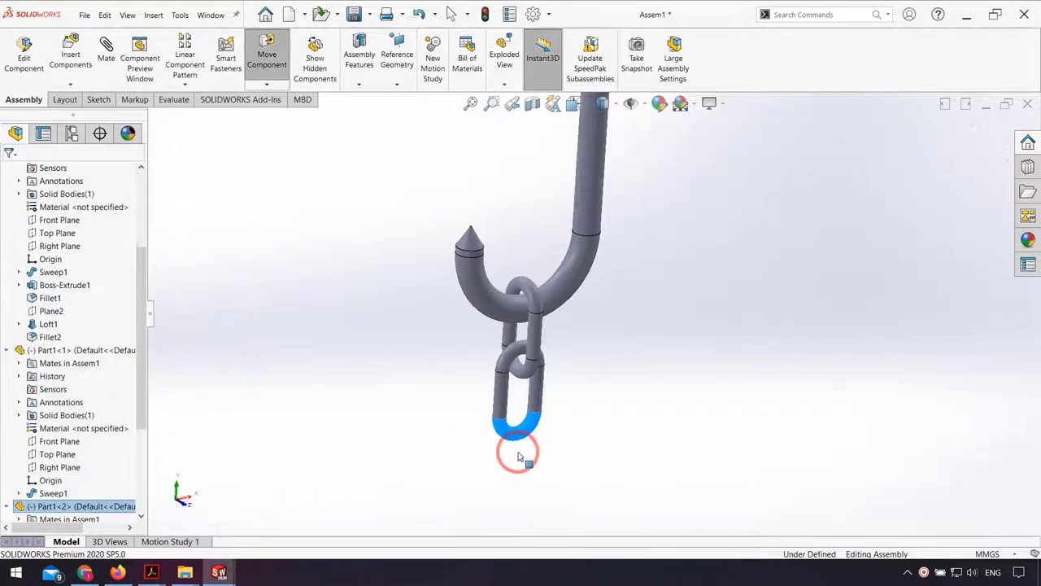
{"action": "left_click_drag", "start_coordinate": [519, 455], "coordinate": [540, 453]}
{"action": "left_click", "coordinate": [651, 366]}
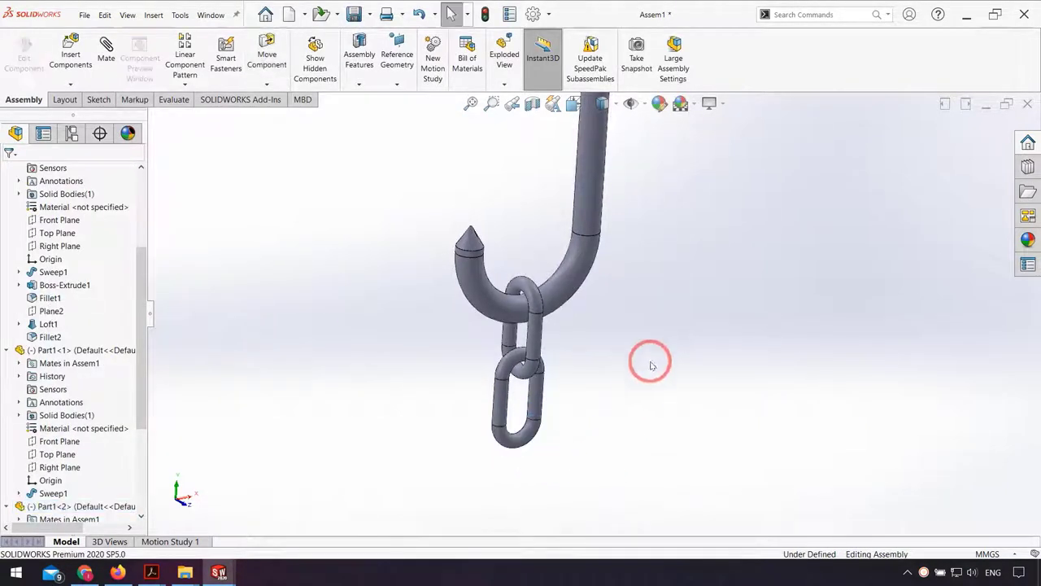
{"action": "mouse_move", "coordinate": [651, 366]}
{"action": "middle_mouse_down"}
{"action": "mouse_move", "coordinate": [620, 318]}
{"action": "mouse_move", "coordinate": [651, 281]}
{"action": "middle_mouse_up"}
{"action": "scroll", "coordinate": [515, 344], "scroll_direction": "down", "scroll_amount": 3}
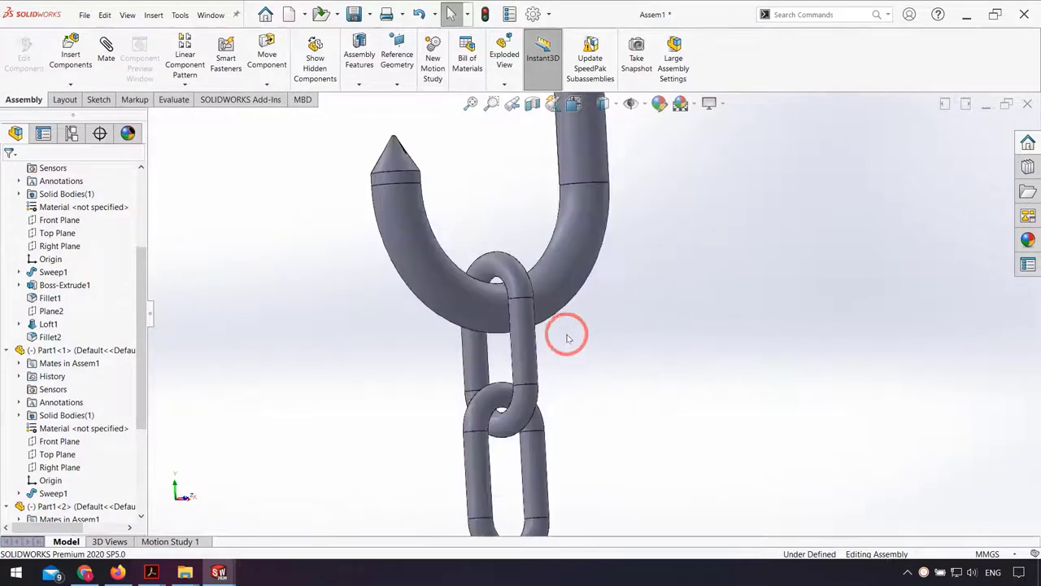
{"action": "scroll", "coordinate": [616, 448], "scroll_direction": "up", "scroll_amount": 1}
{"action": "scroll", "coordinate": [568, 407], "scroll_direction": "up", "scroll_amount": 3}
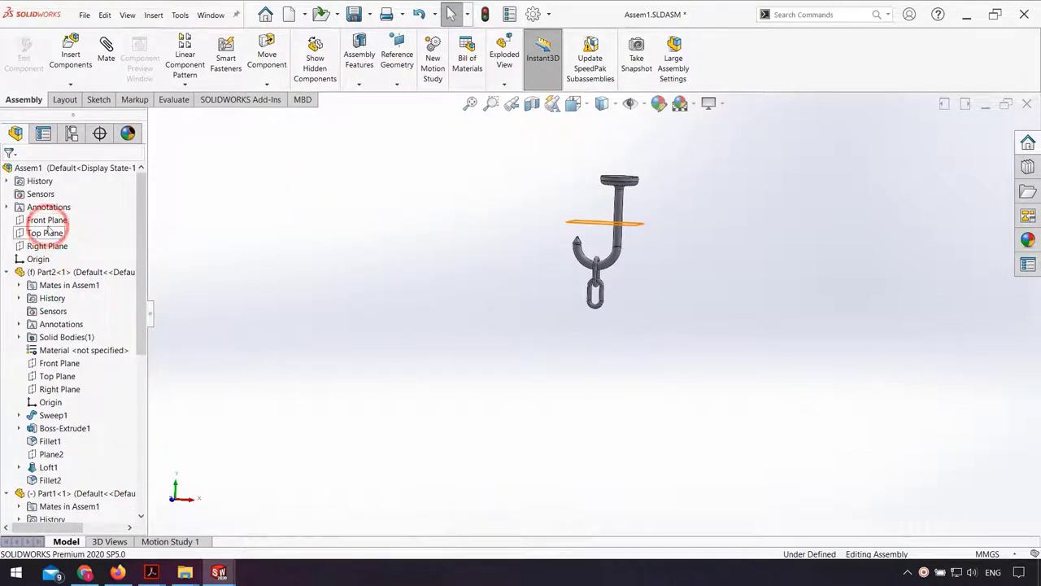
Start a sketch on the assembly's Front Plane and switch to the Front view.
{"action": "left_click", "coordinate": [47, 219]}
{"action": "left_click", "coordinate": [72, 206]}
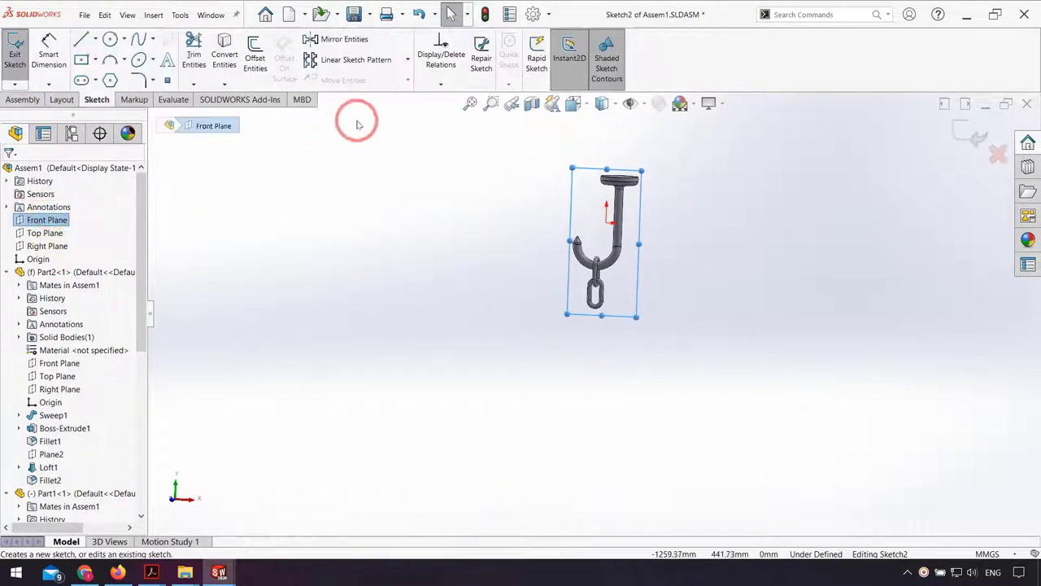
{"action": "left_click", "coordinate": [573, 106]}
{"action": "mouse_move", "coordinate": [514, 364]}
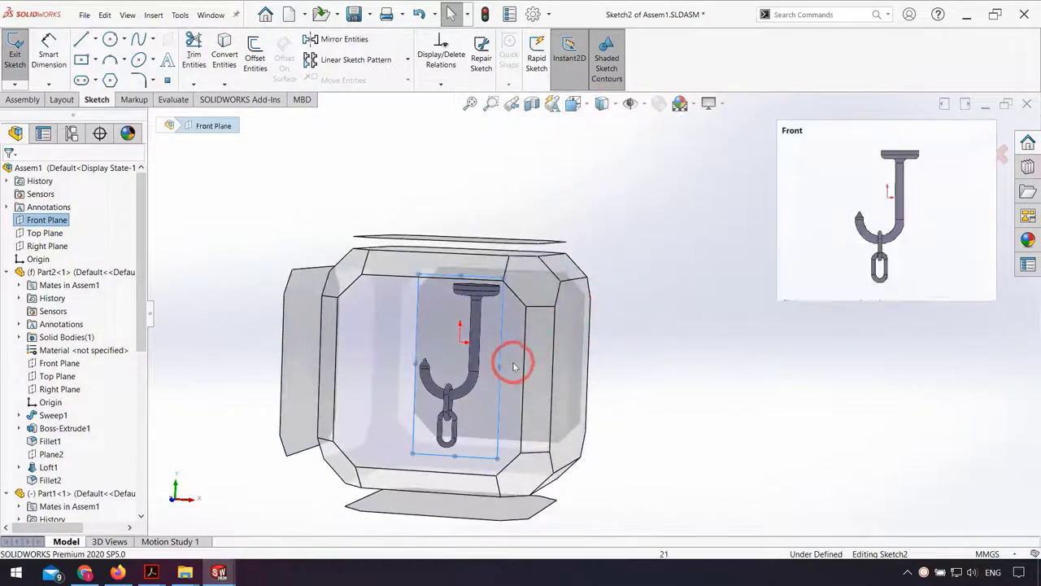
{"action": "left_click", "coordinate": [513, 363]}
{"action": "scroll", "coordinate": [651, 443], "scroll_direction": "up", "scroll_amount": 3}
{"action": "scroll", "coordinate": [635, 440], "scroll_direction": "down", "scroll_amount": 2}
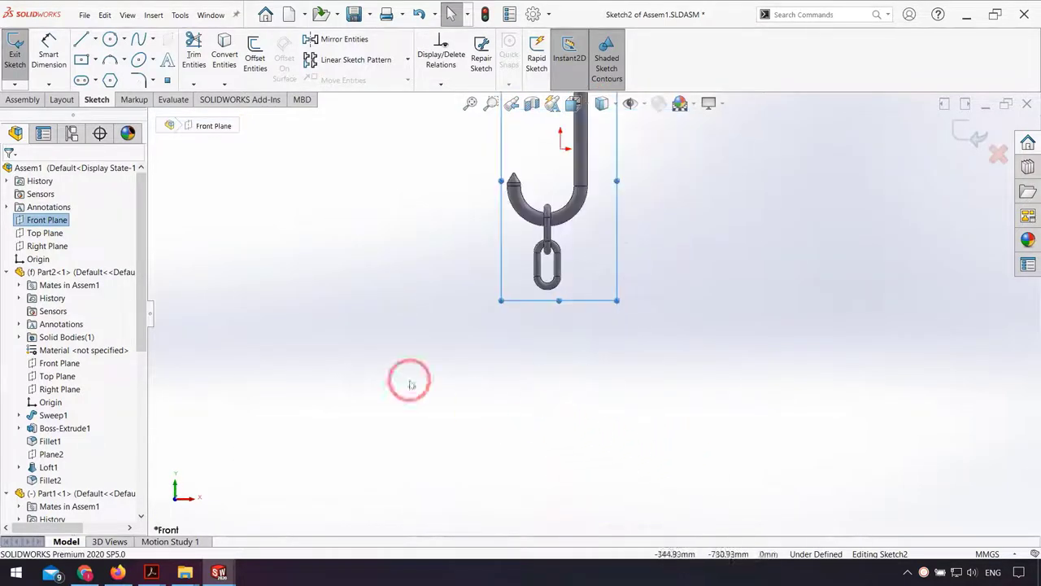
Draw a short trial spline at the lower link and discard it.
{"action": "left_click", "coordinate": [139, 39]}
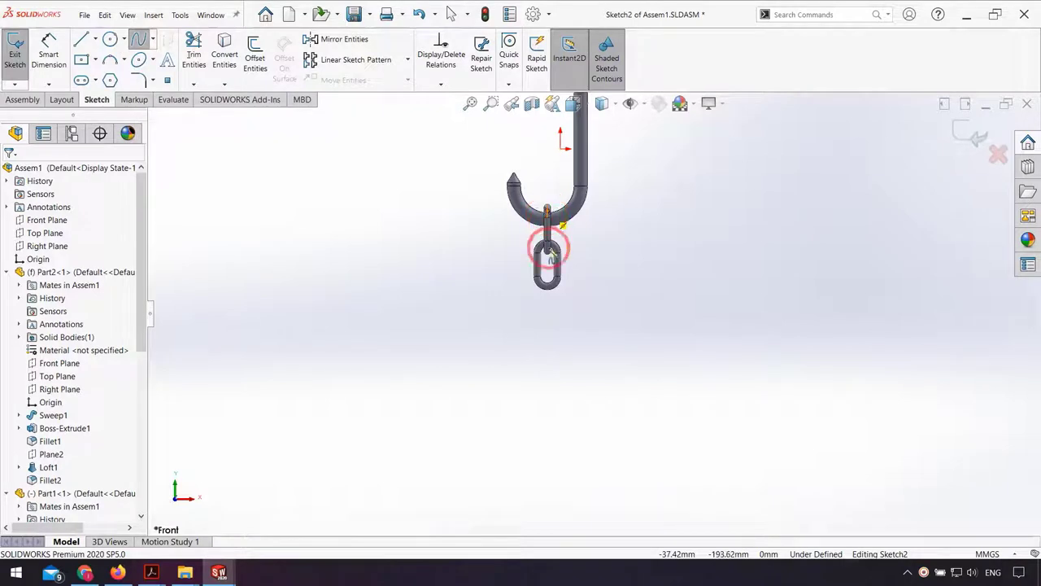
{"action": "left_click", "coordinate": [550, 254]}
{"action": "left_click", "coordinate": [547, 325]}
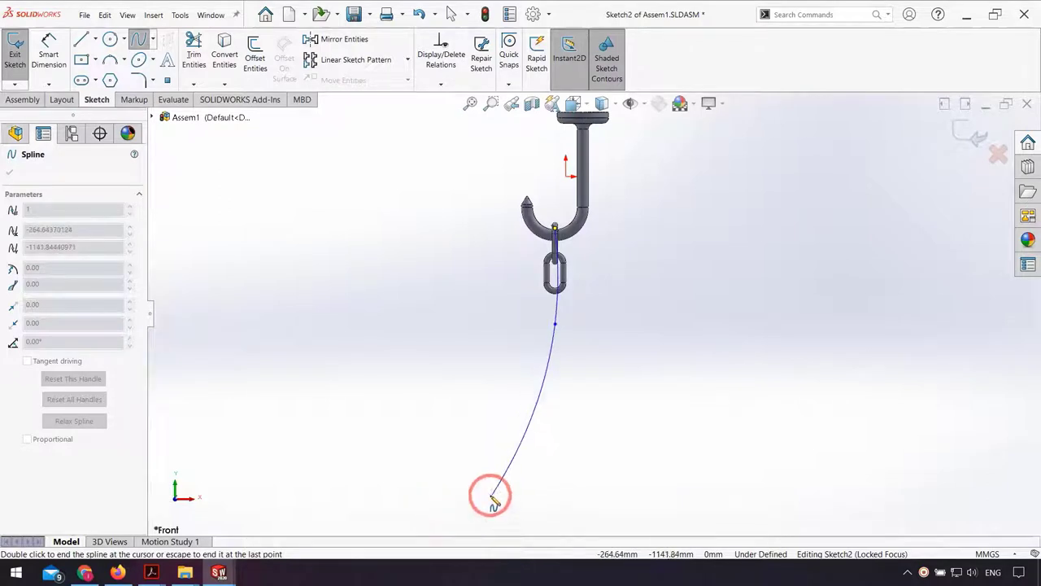
{"action": "key", "text": "Escape"}
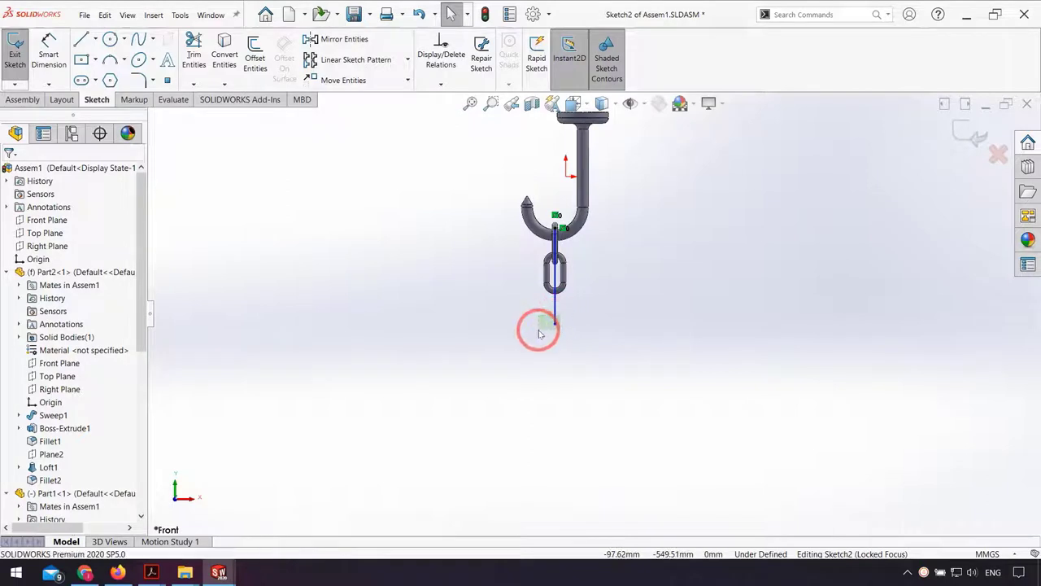
{"action": "double_click", "coordinate": [539, 334]}
{"action": "key", "text": "Escape"}
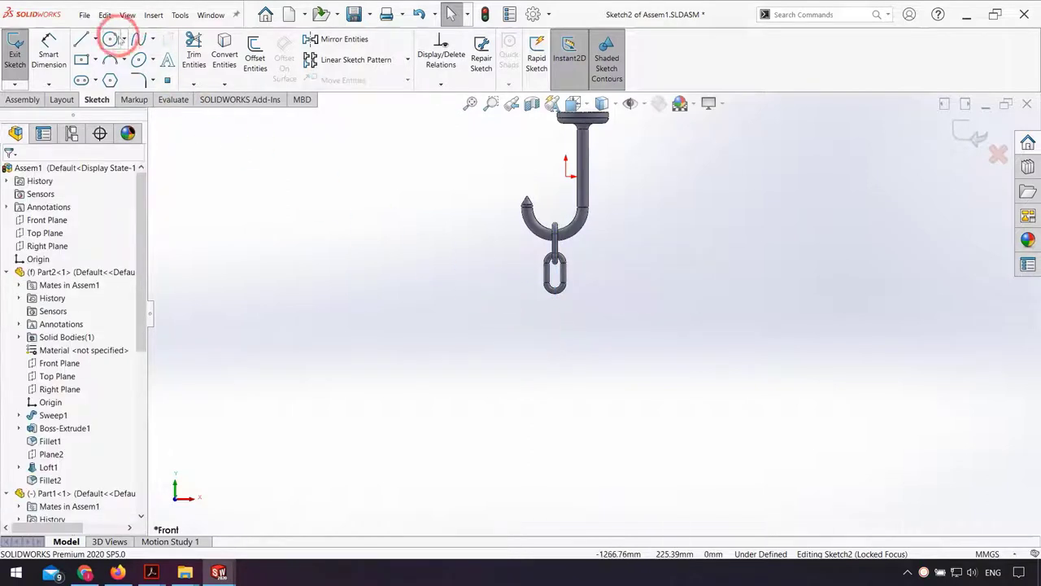
Draw a spline from inside the link at the hook curving down to the lower left, then exit the sketch.
{"action": "left_click", "coordinate": [132, 44]}
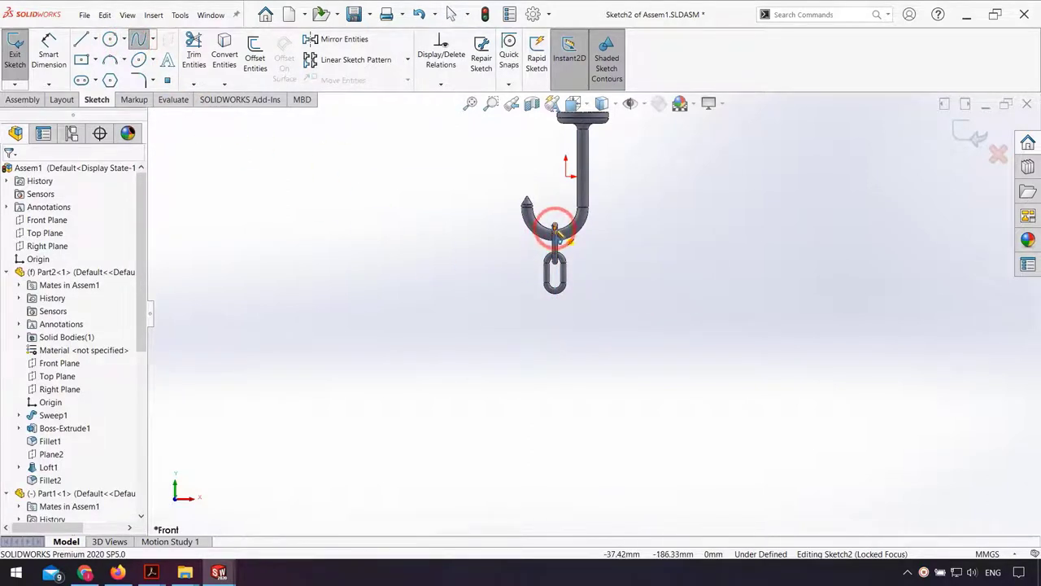
{"action": "left_click", "coordinate": [554, 280]}
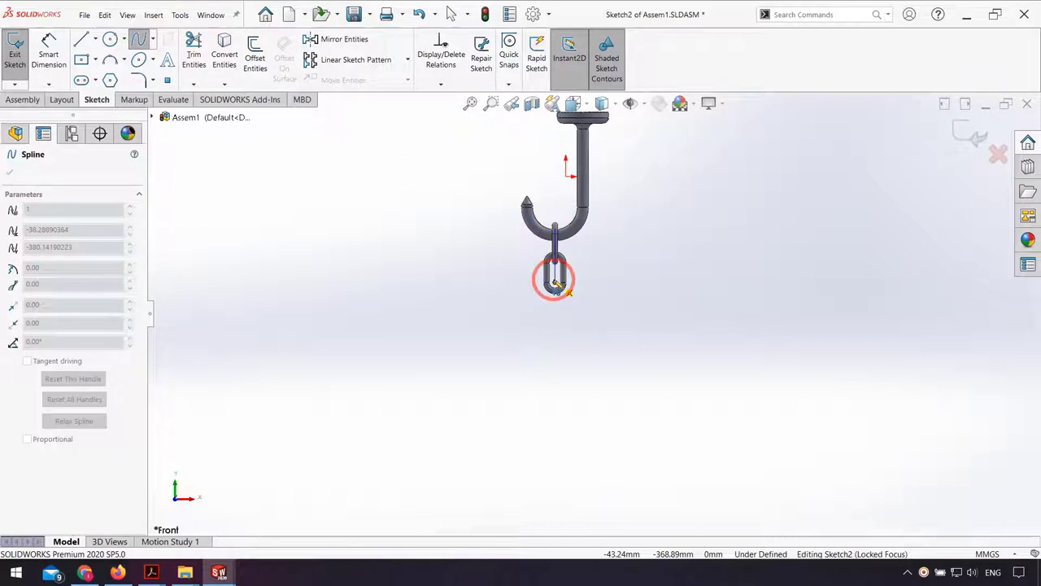
{"action": "left_click", "coordinate": [553, 349]}
{"action": "left_click", "coordinate": [479, 487]}
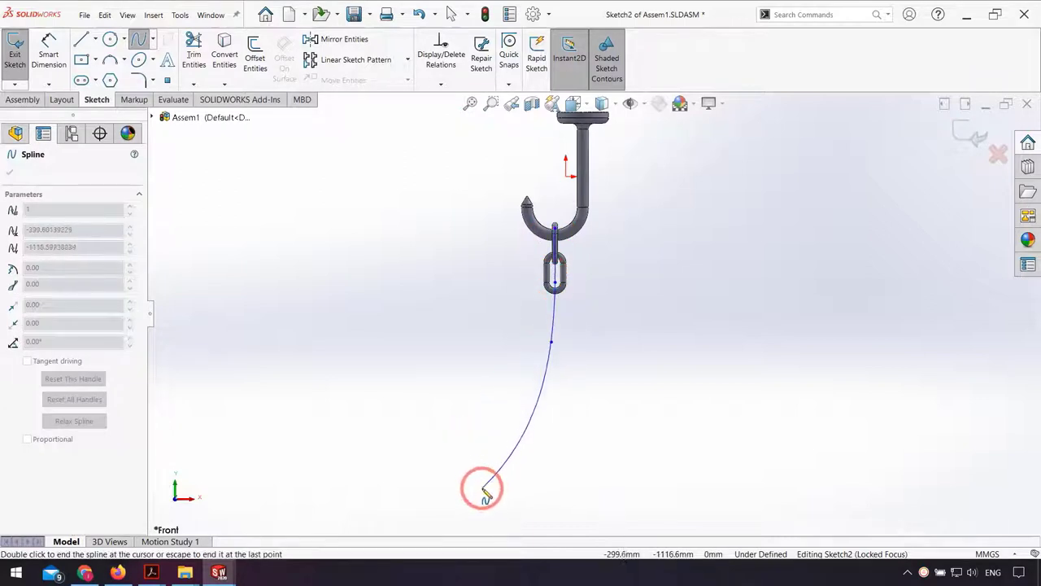
{"action": "scroll", "coordinate": [455, 510], "scroll_direction": "up", "scroll_amount": 2}
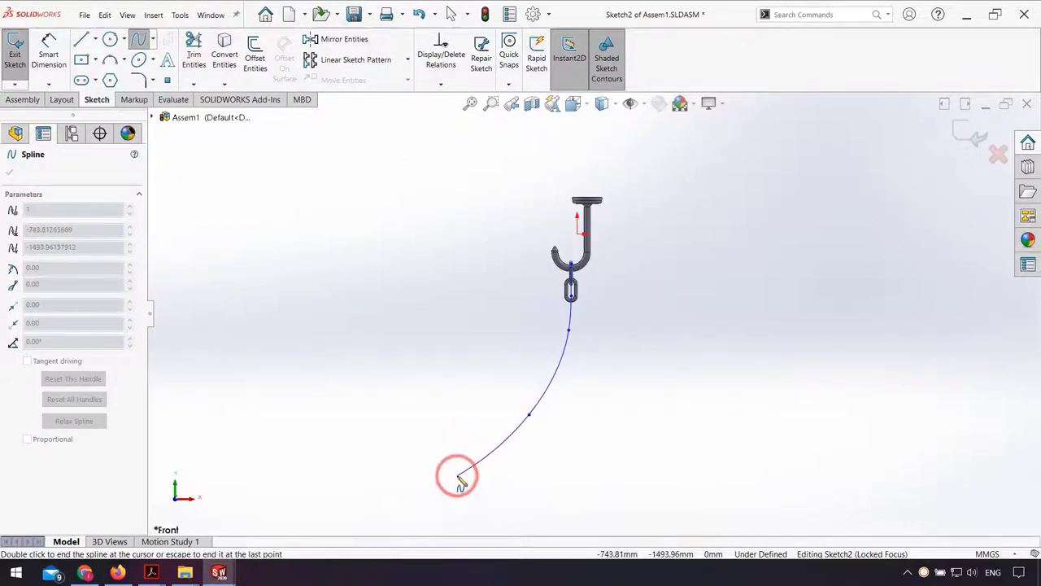
{"action": "double_click", "coordinate": [460, 481]}
{"action": "scroll", "coordinate": [581, 314], "scroll_direction": "down", "scroll_amount": 2}
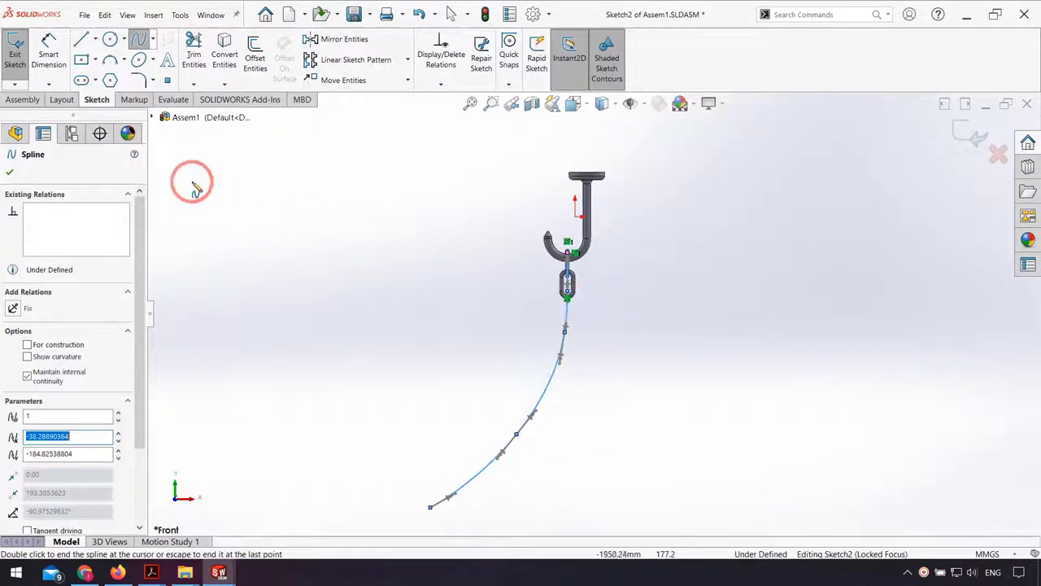
{"action": "left_click", "coordinate": [9, 173]}
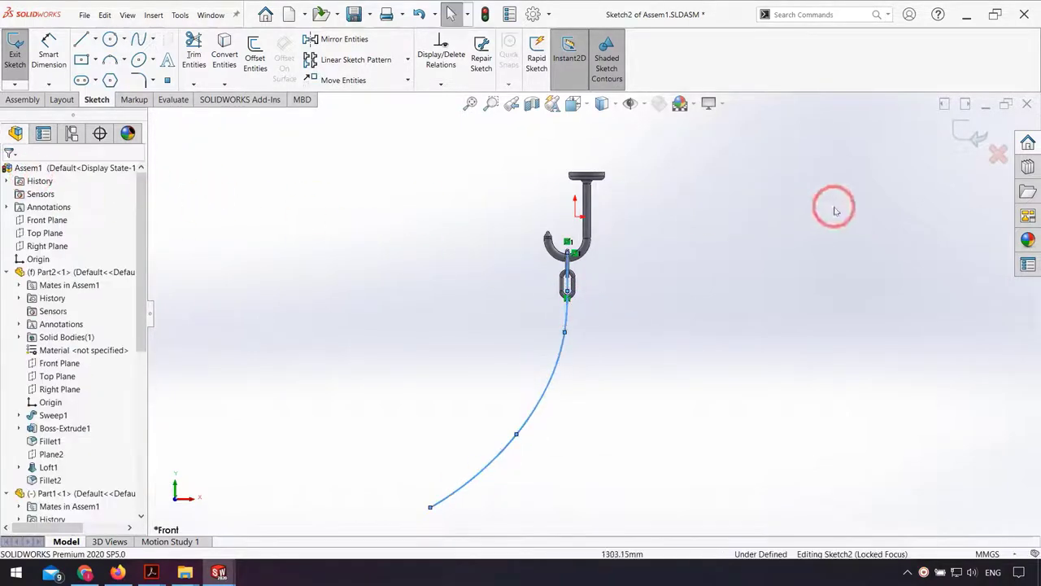
{"action": "left_click", "coordinate": [962, 135]}
{"action": "scroll", "coordinate": [619, 285], "scroll_direction": "down", "scroll_amount": 1}
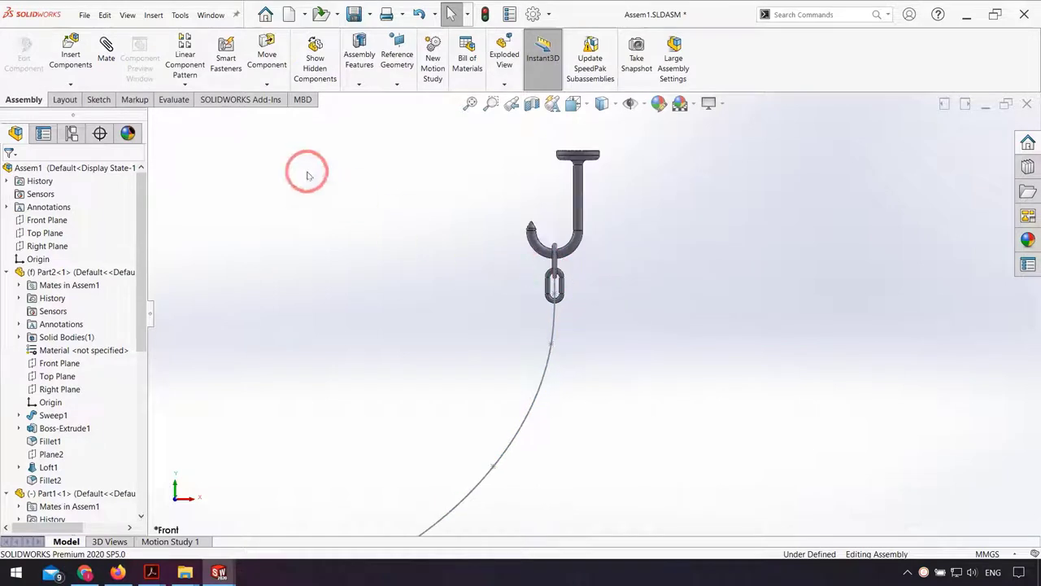
{"action": "left_click", "coordinate": [195, 86]}
Set up a Curve Driven Pattern of both links along the spline, using Component origin and Tangent to curve.
{"action": "left_click", "coordinate": [198, 153]}
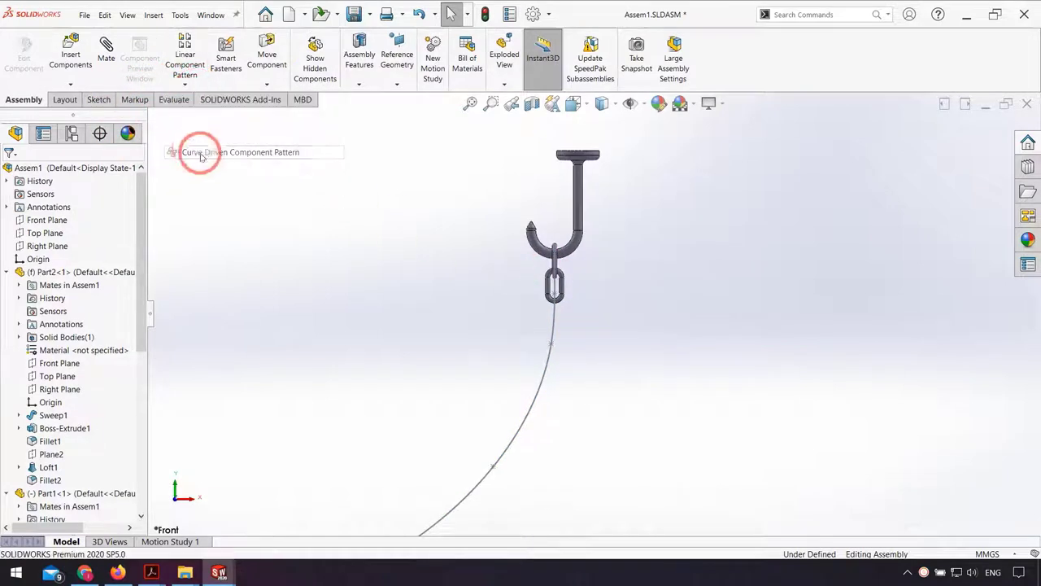
{"action": "left_click", "coordinate": [556, 346]}
{"action": "scroll", "coordinate": [545, 308], "scroll_direction": "down", "scroll_amount": 3}
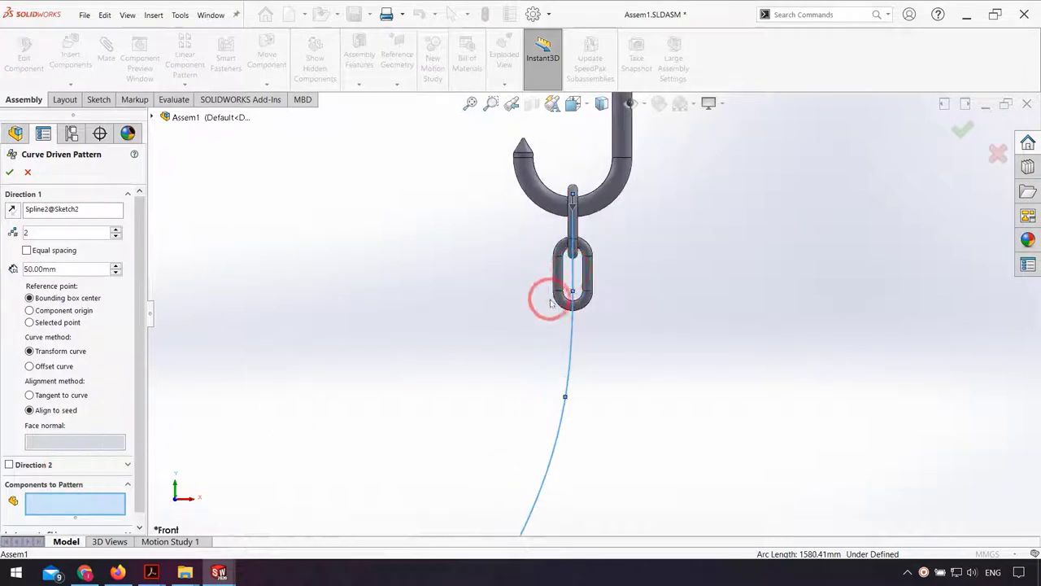
{"action": "left_click", "coordinate": [572, 225]}
{"action": "left_click", "coordinate": [590, 251]}
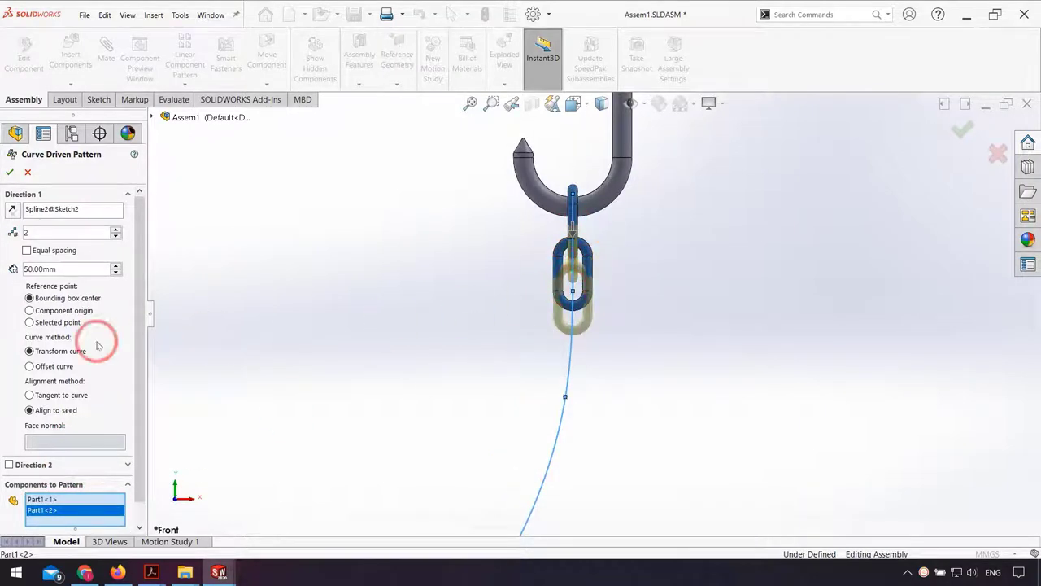
{"action": "left_click", "coordinate": [116, 266]}
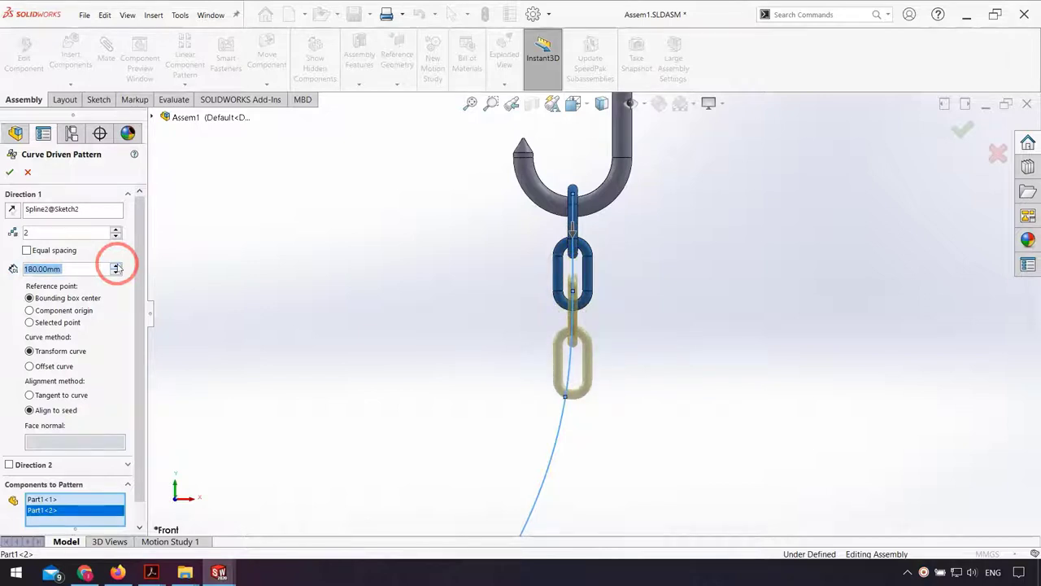
{"action": "left_click", "coordinate": [116, 229]}
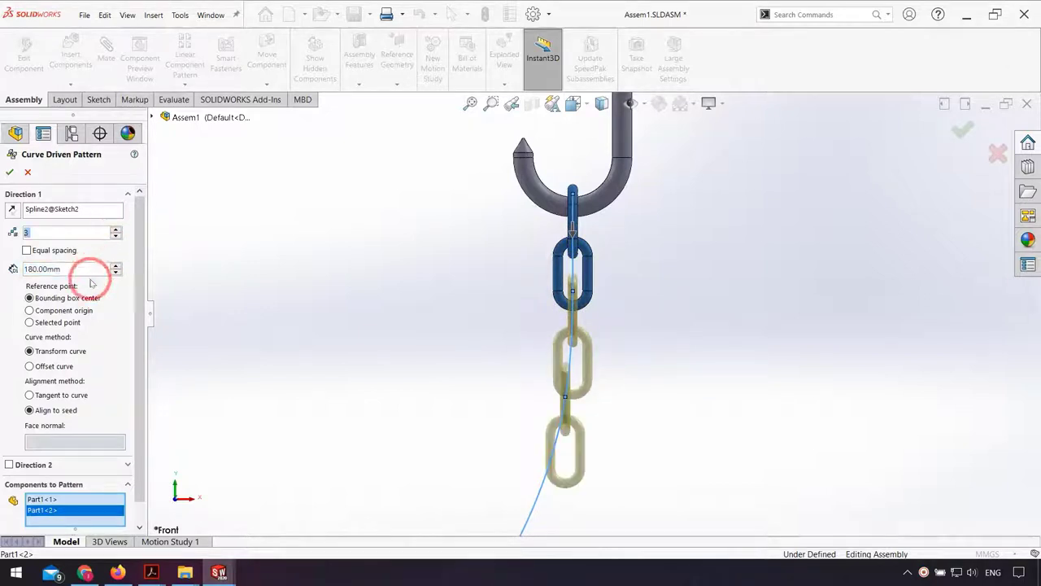
{"action": "left_click", "coordinate": [71, 307]}
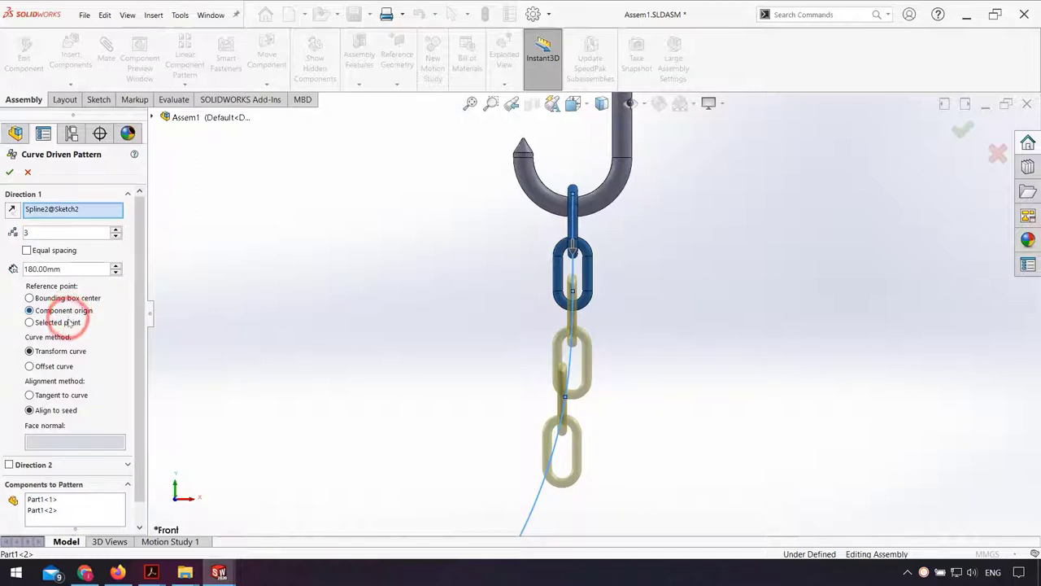
{"action": "left_click", "coordinate": [68, 398]}
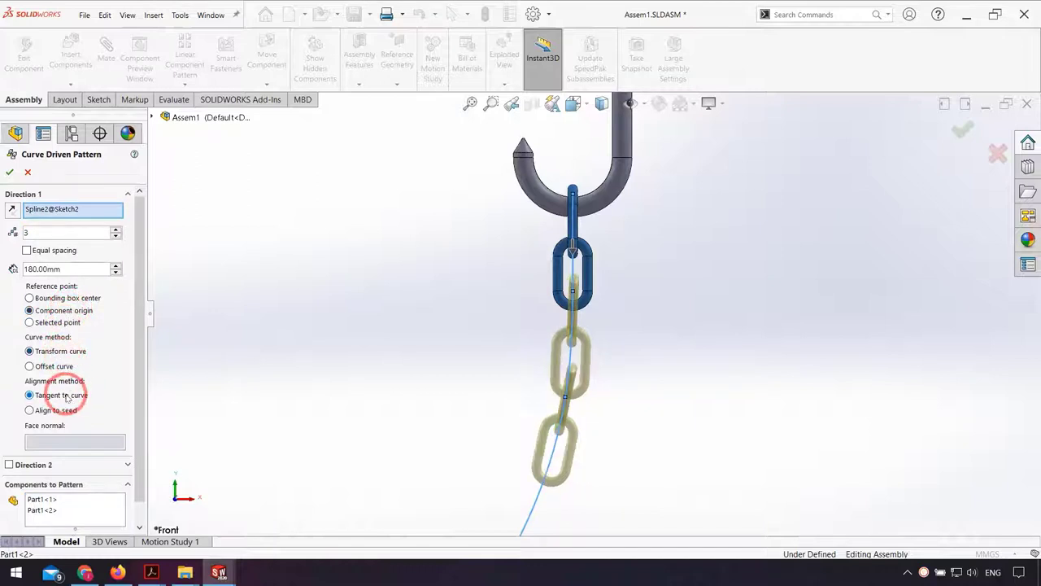
{"action": "scroll", "coordinate": [581, 461], "scroll_direction": "up", "scroll_amount": 3}
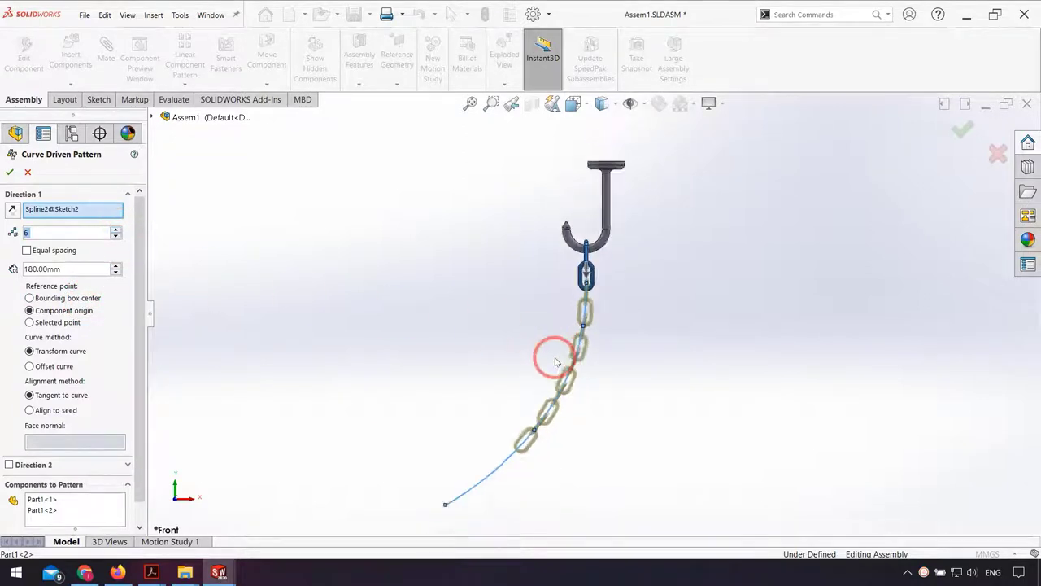
{"action": "middle_click_drag", "start_coordinate": [551, 353], "coordinate": [569, 375]}
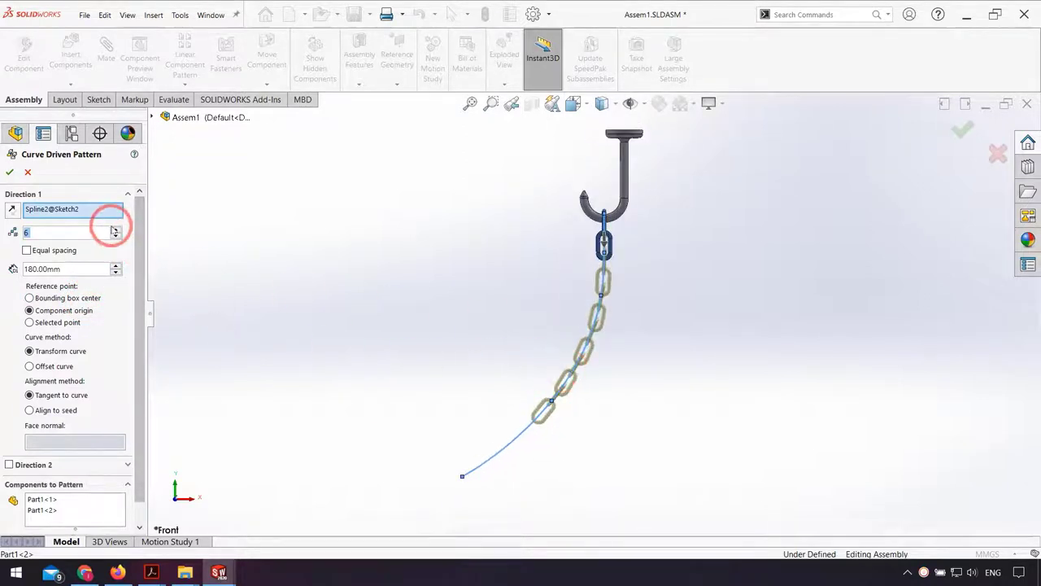
Raise the pattern to 7 instances at 200 mm spacing and accept it.
{"action": "left_click", "coordinate": [115, 230]}
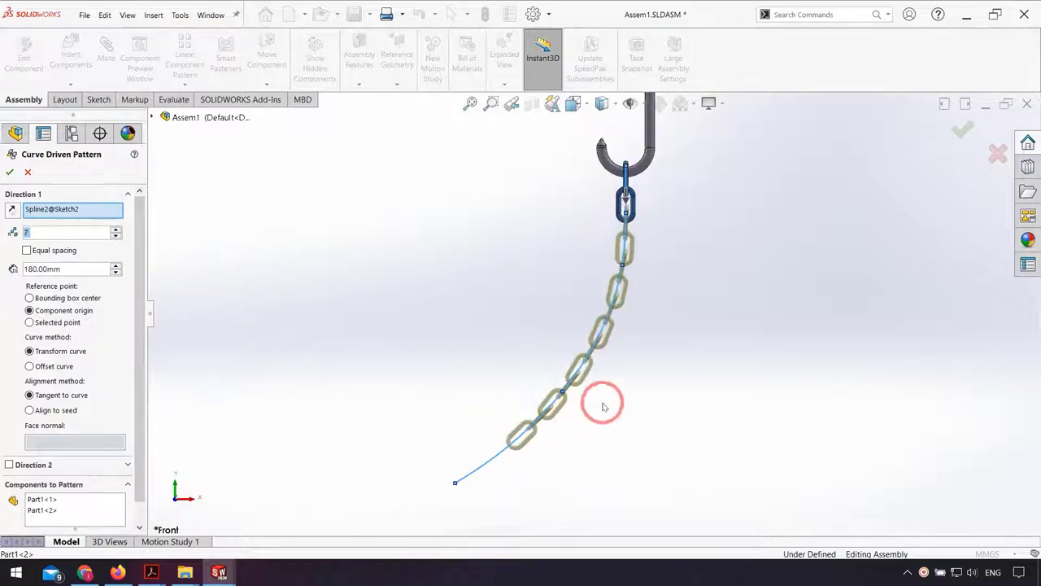
{"action": "scroll", "coordinate": [629, 233], "scroll_direction": "down", "scroll_amount": 3}
{"action": "scroll", "coordinate": [630, 233], "scroll_direction": "down", "scroll_amount": 2}
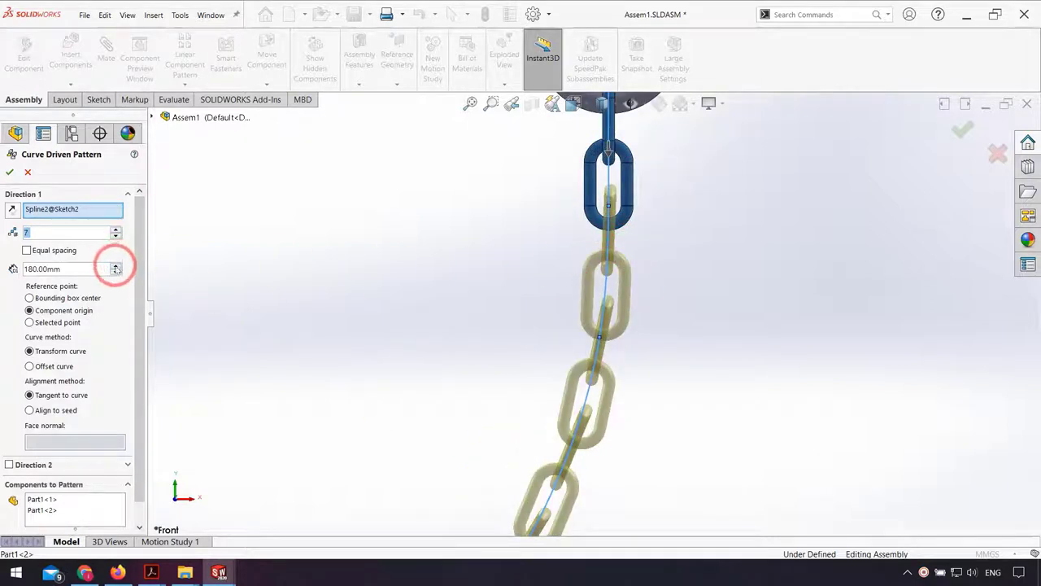
{"action": "left_click", "coordinate": [115, 266]}
{"action": "left_click", "coordinate": [115, 268]}
{"action": "scroll", "coordinate": [542, 375], "scroll_direction": "up", "scroll_amount": 2}
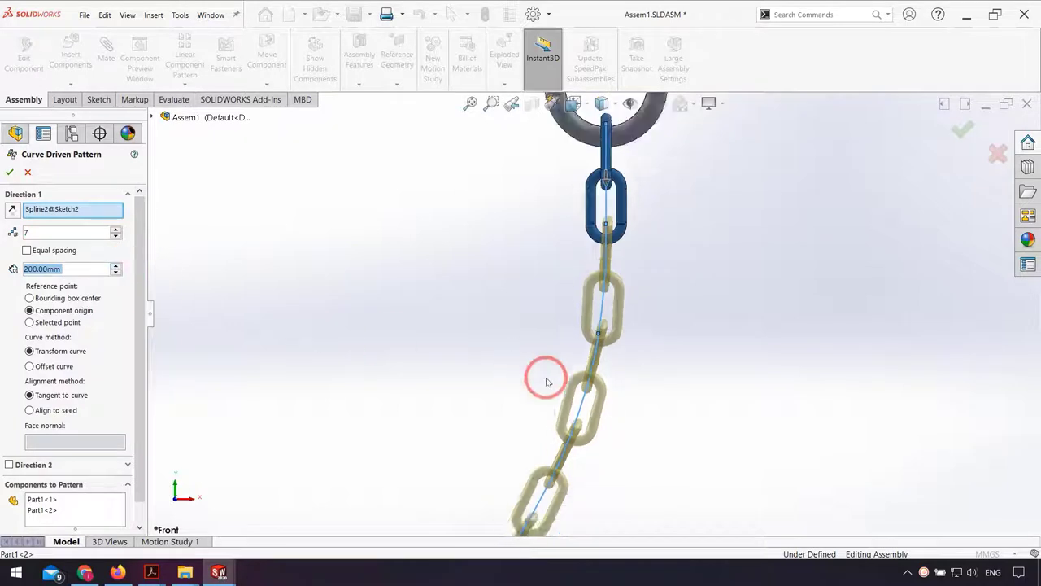
{"action": "scroll", "coordinate": [542, 374], "scroll_direction": "up", "scroll_amount": 2}
{"action": "scroll", "coordinate": [542, 374], "scroll_direction": "up", "scroll_amount": 2}
{"action": "scroll", "coordinate": [581, 418], "scroll_direction": "up", "scroll_amount": 2}
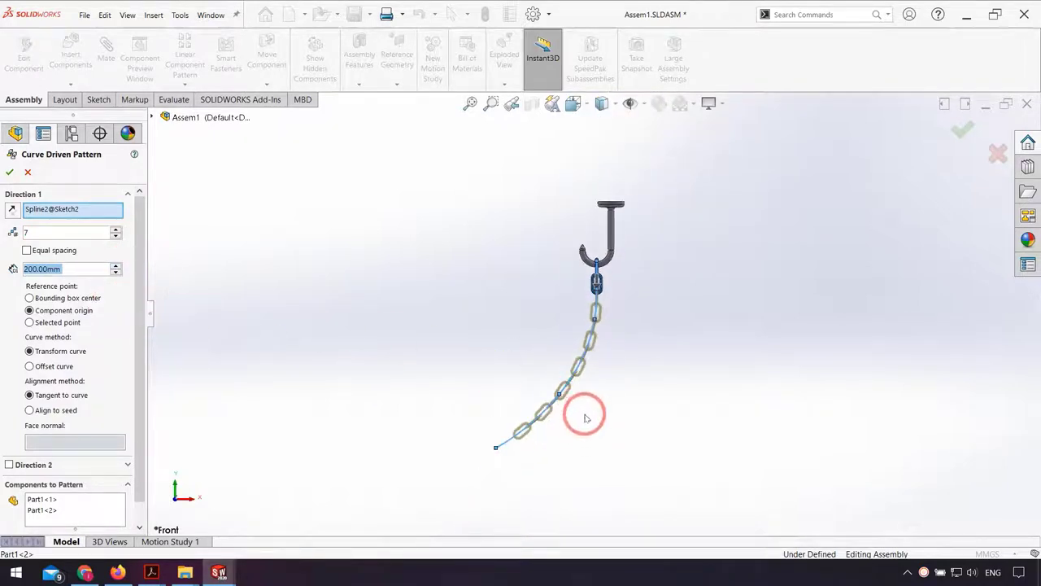
{"action": "scroll", "coordinate": [623, 325], "scroll_direction": "down", "scroll_amount": 1}
{"action": "scroll", "coordinate": [626, 329], "scroll_direction": "down", "scroll_amount": 1}
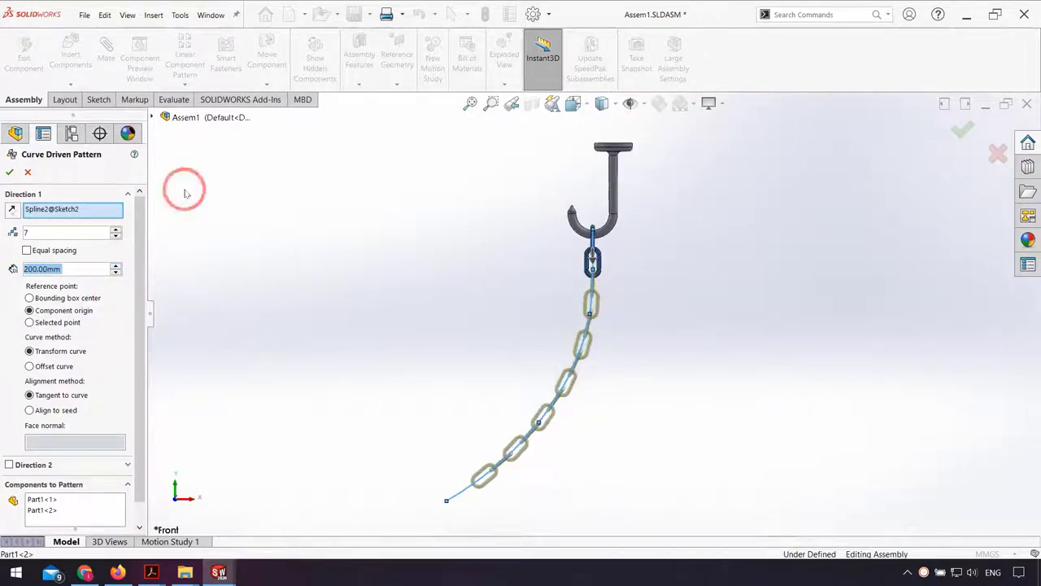
{"action": "left_click", "coordinate": [9, 172]}
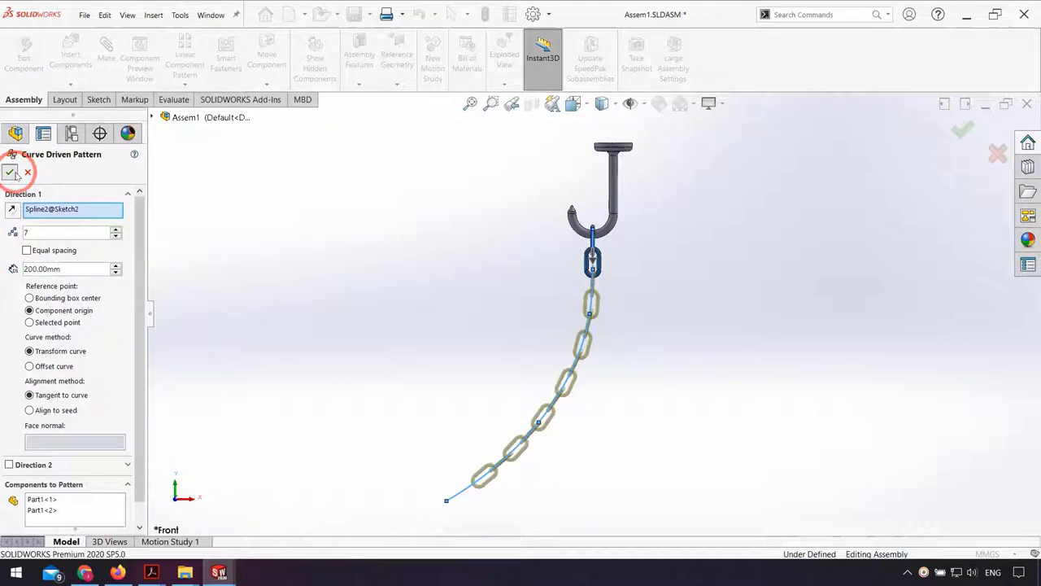
Dissolve the LocalCurvePattern1 chain pattern into individual link parts.
{"action": "left_click", "coordinate": [332, 325]}
{"action": "left_click", "coordinate": [179, 541]}
{"action": "right_click", "coordinate": [175, 542]}
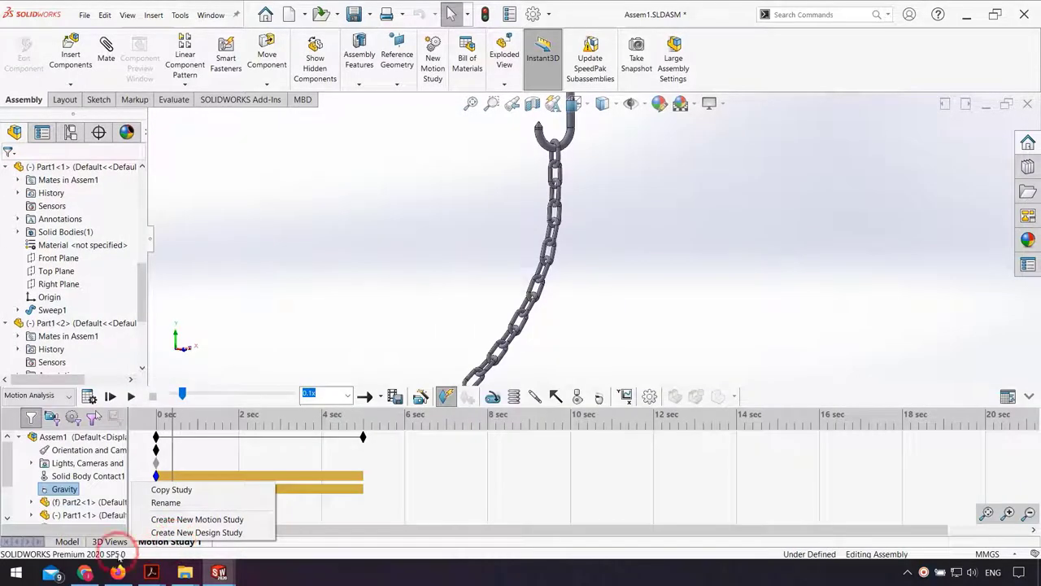
{"action": "left_click", "coordinate": [68, 541]}
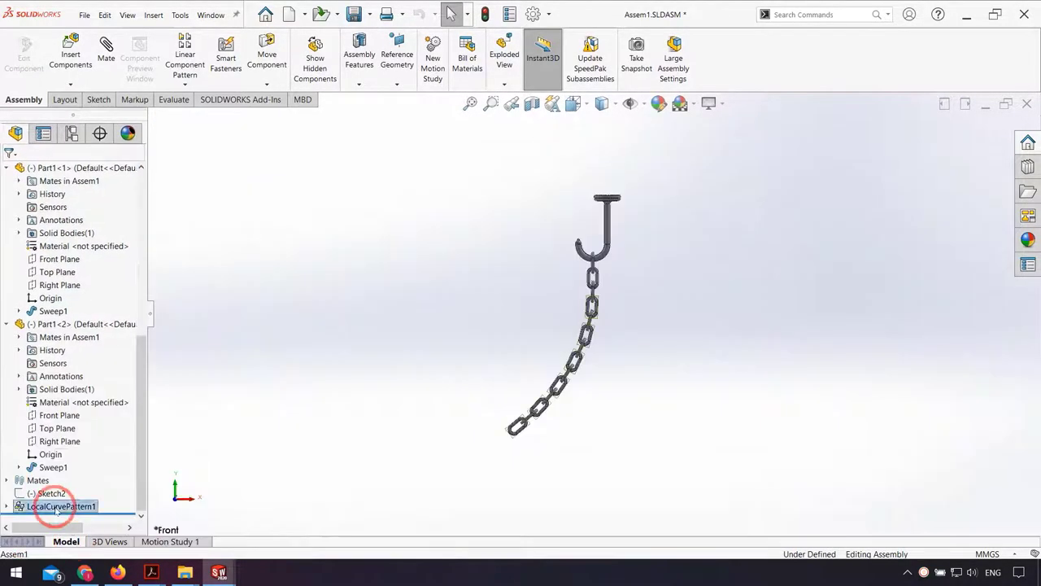
{"action": "right_click", "coordinate": [40, 506]}
{"action": "left_click", "coordinate": [96, 372]}
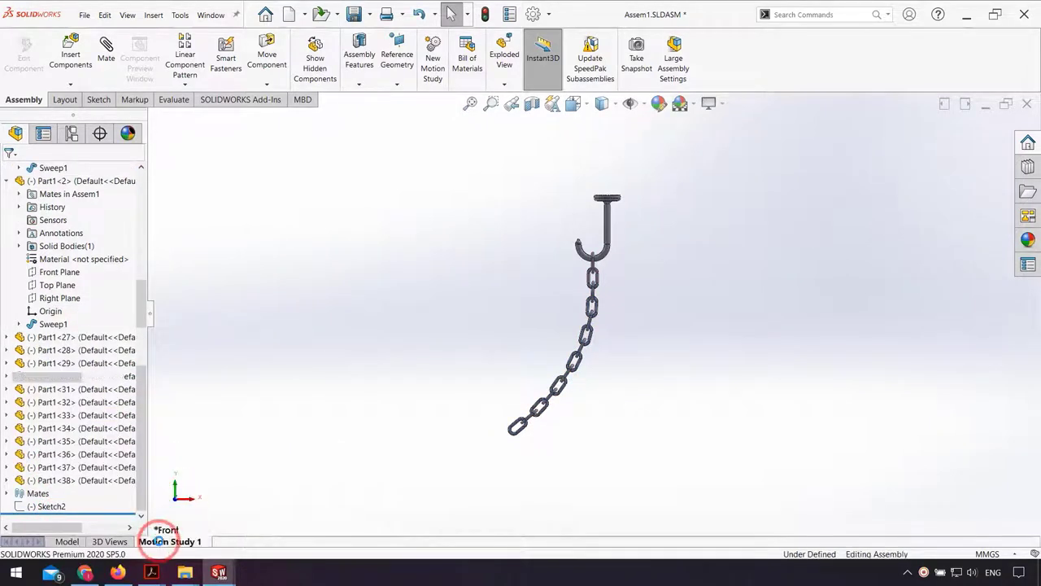
Create Motion Study 2 and add solid body contact across the hook and all chain links.
{"action": "left_click", "coordinate": [163, 539]}
{"action": "right_click", "coordinate": [163, 540]}
{"action": "left_click", "coordinate": [168, 520]}
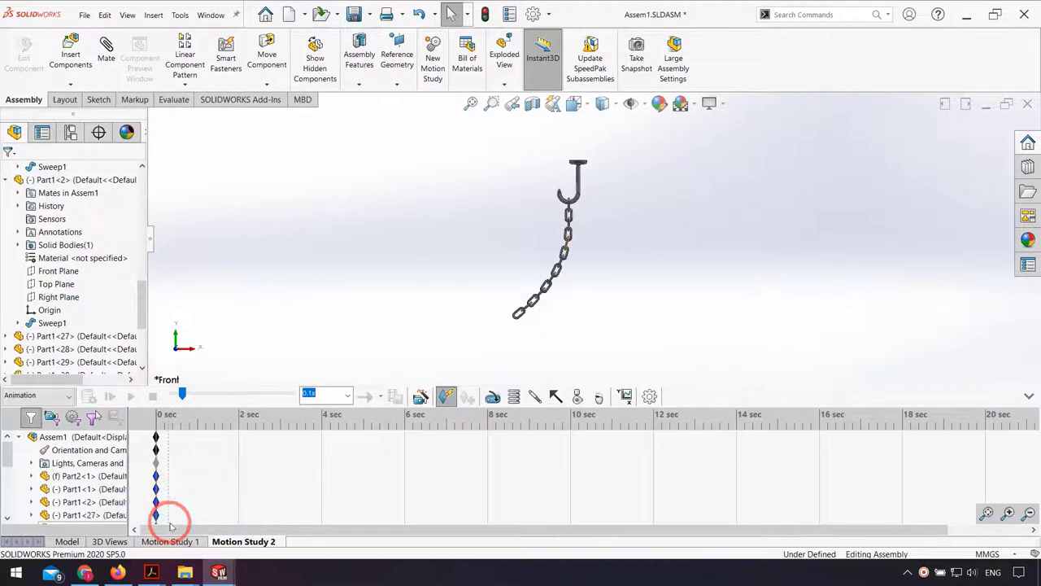
{"action": "left_click", "coordinate": [158, 502]}
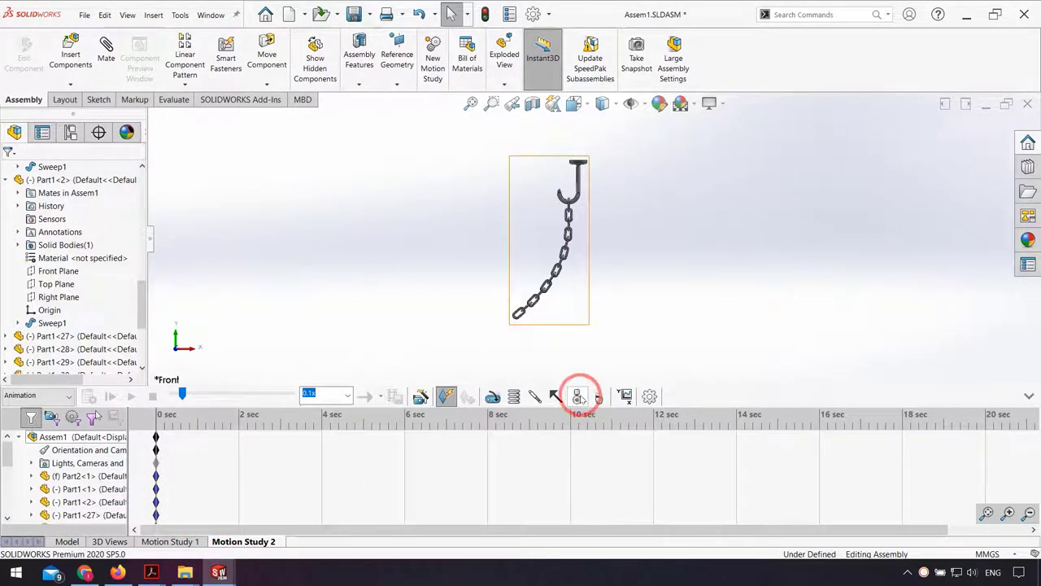
{"action": "left_click", "coordinate": [578, 396]}
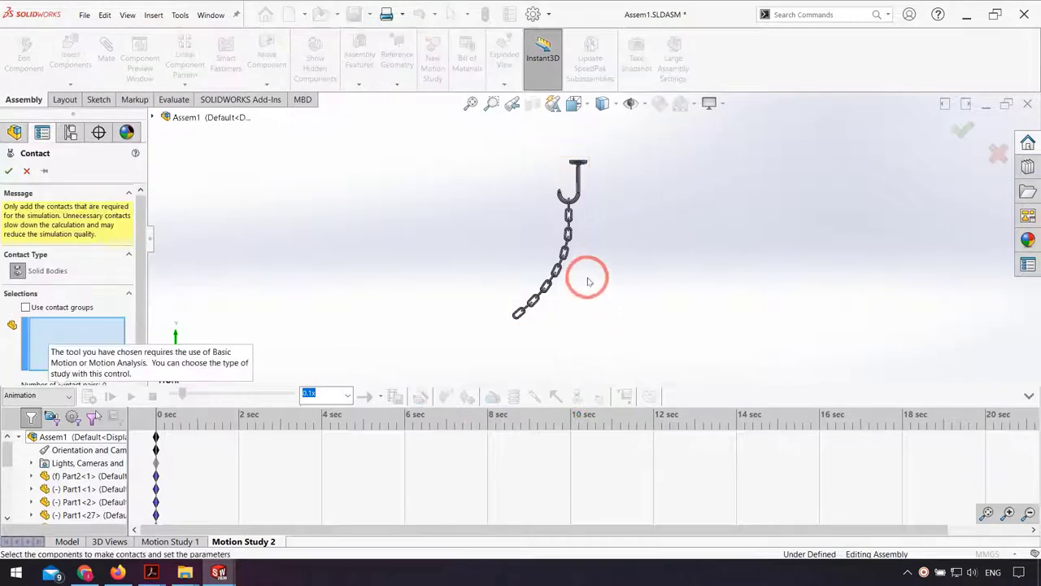
{"action": "left_click_drag", "start_coordinate": [624, 159], "coordinate": [484, 334]}
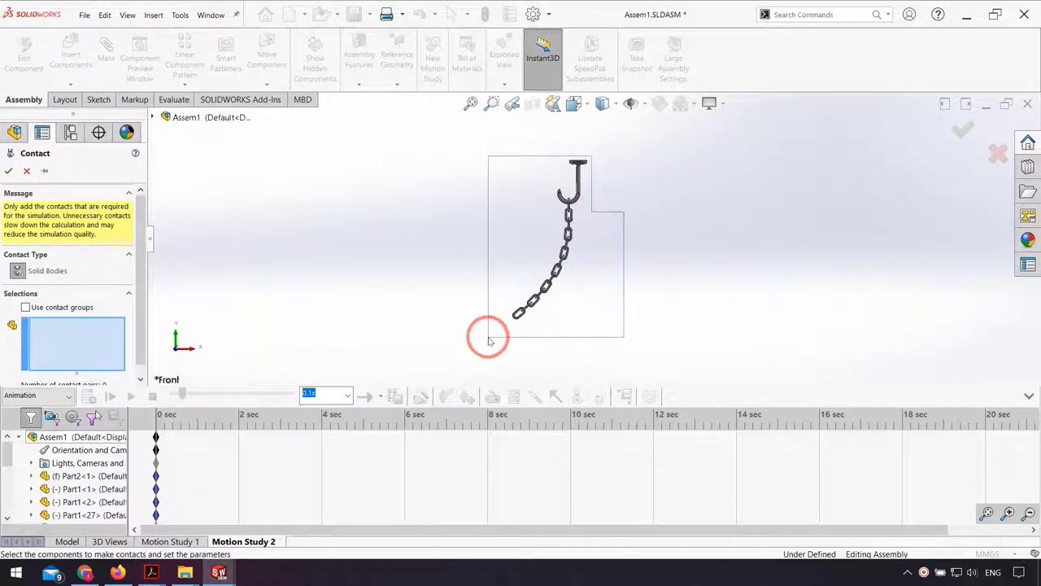
{"action": "left_click", "coordinate": [9, 171]}
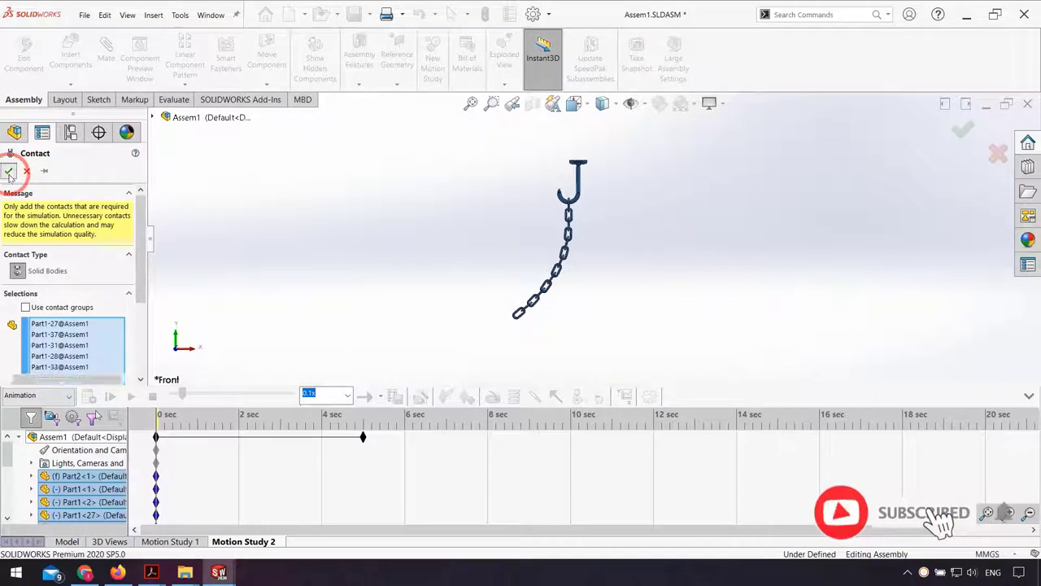
Switch the study to Basic Motion and add gravity along Y.
{"action": "left_click", "coordinate": [48, 396]}
{"action": "left_click", "coordinate": [37, 427]}
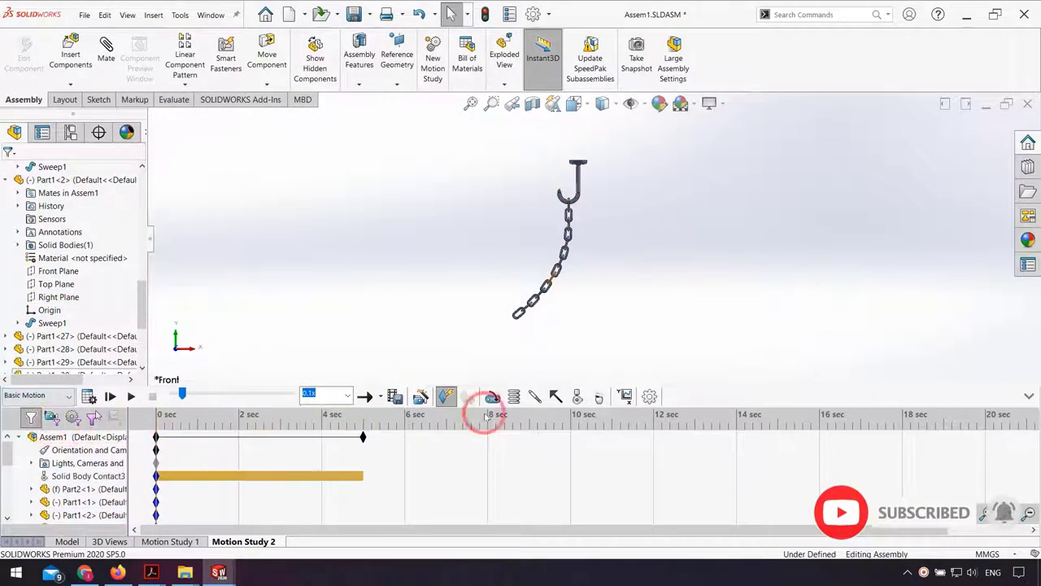
{"action": "left_click", "coordinate": [599, 397]}
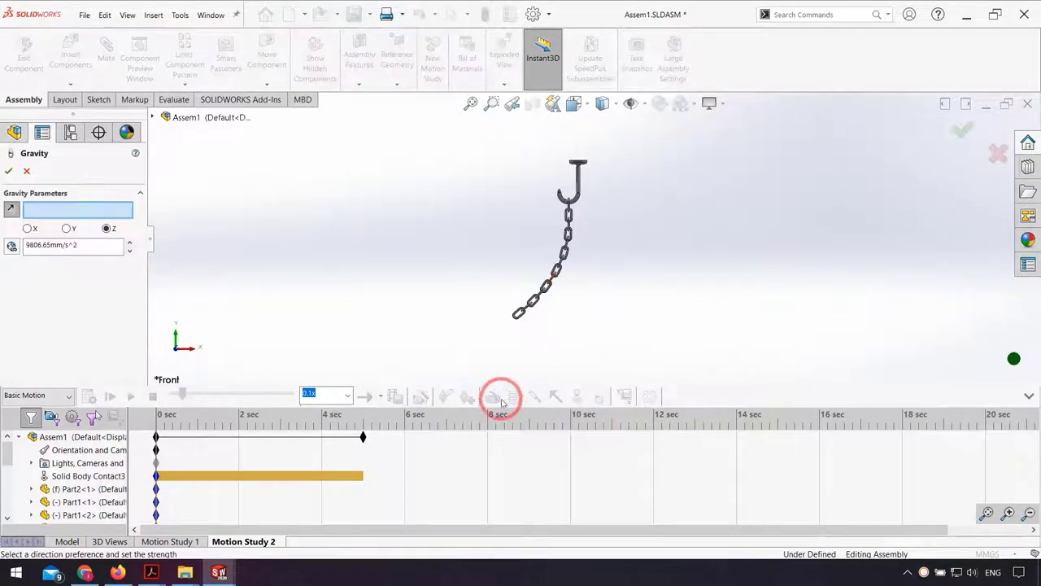
{"action": "left_click", "coordinate": [68, 228]}
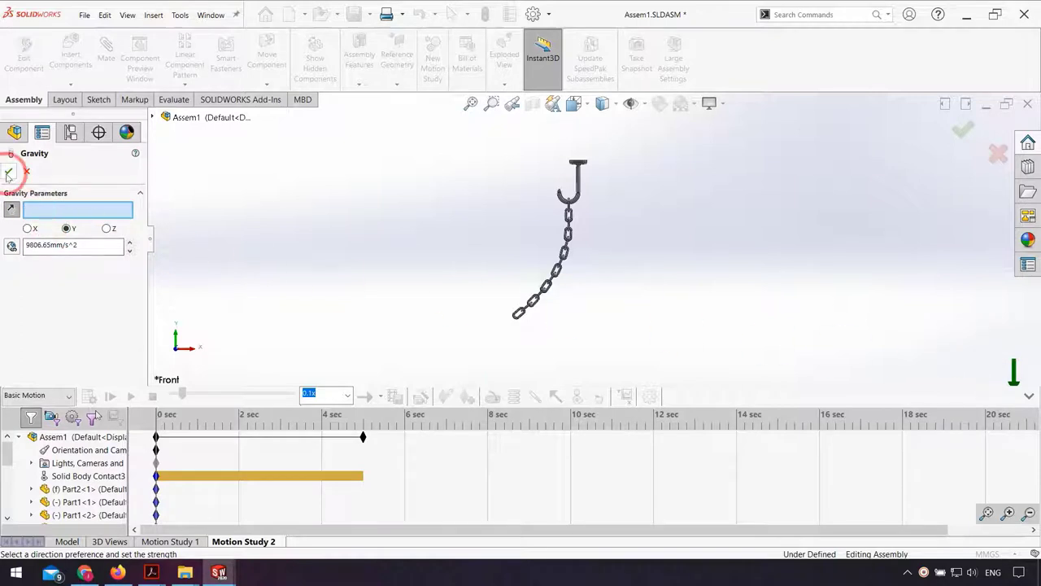
{"action": "left_click", "coordinate": [8, 172]}
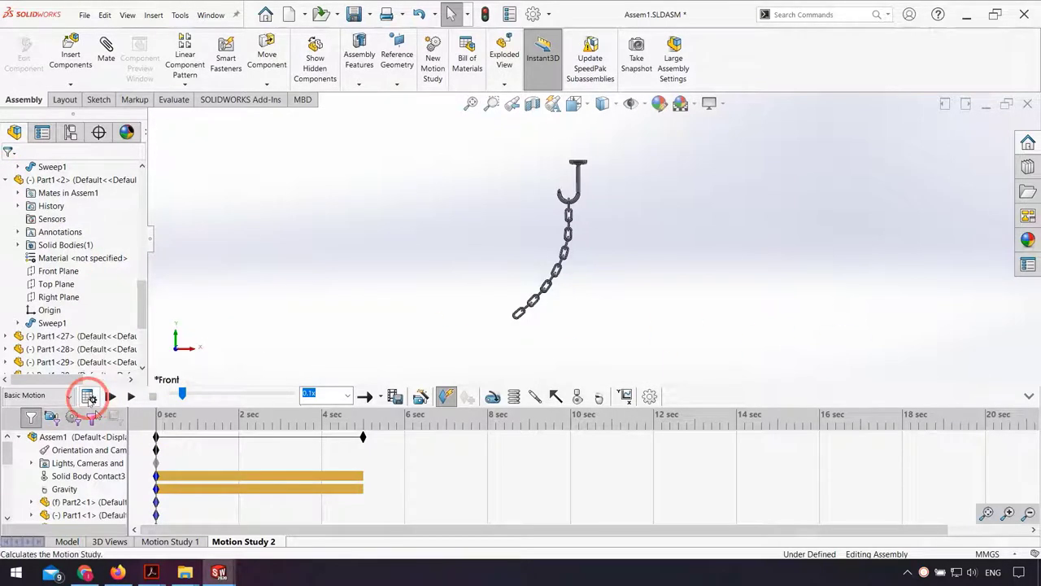
Calculate Motion Study 2, accept the adjusted frame rate, and set playback speed to 1x.
{"action": "left_click", "coordinate": [88, 396]}
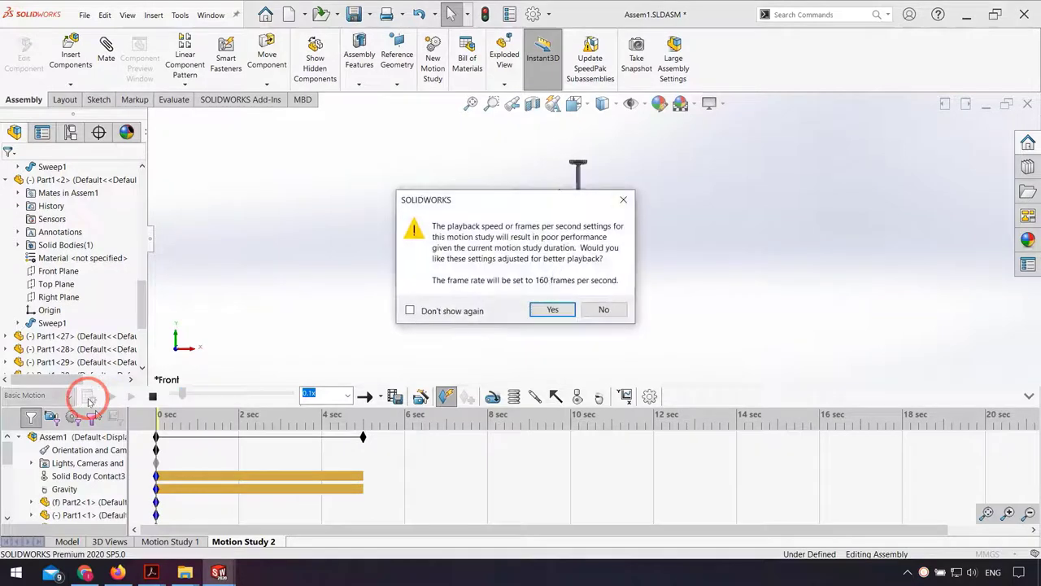
{"action": "left_click", "coordinate": [428, 313]}
{"action": "left_click", "coordinate": [560, 310]}
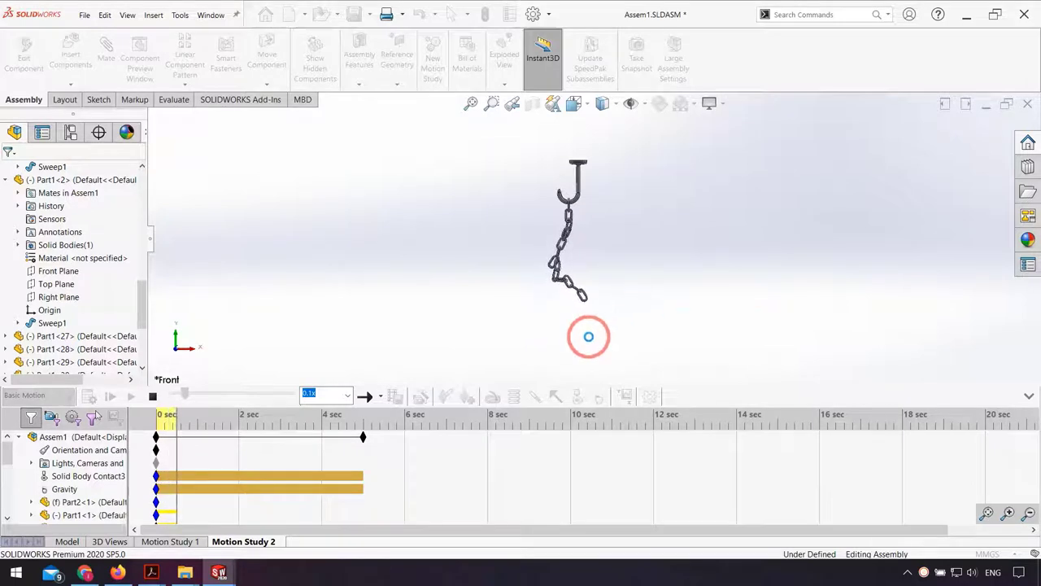
{"action": "left_click", "coordinate": [347, 395]}
{"action": "left_click", "coordinate": [328, 439]}
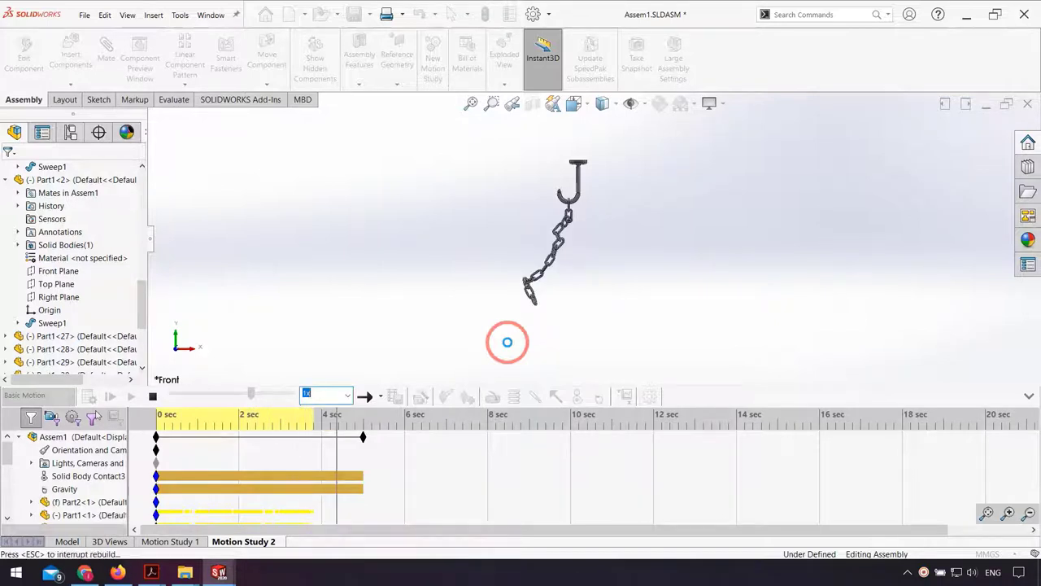
Play back the chain falling and swinging from the hook, replaying it once more.
{"action": "left_click", "coordinate": [110, 396]}
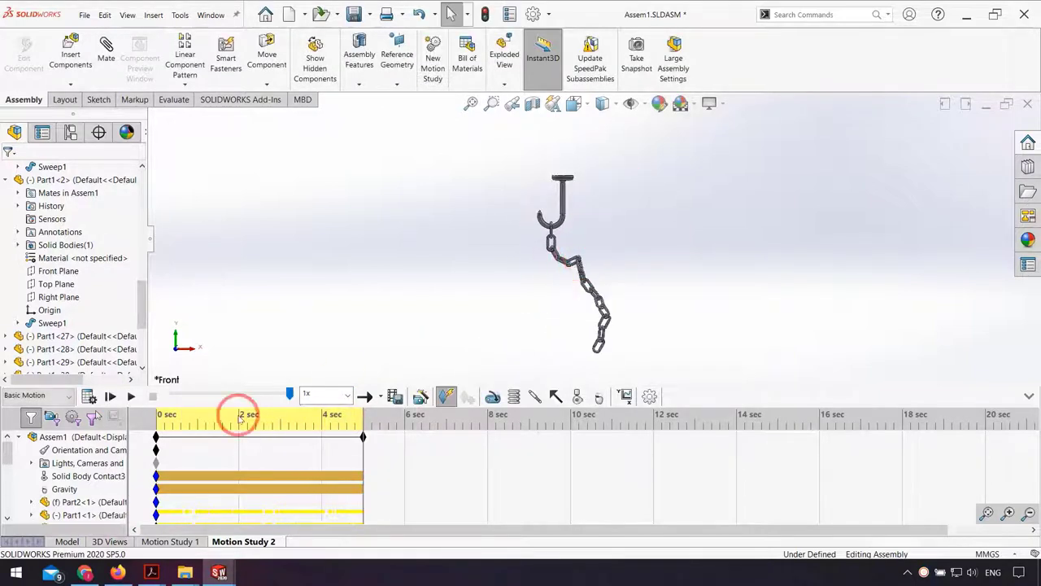
{"action": "left_click", "coordinate": [90, 397]}
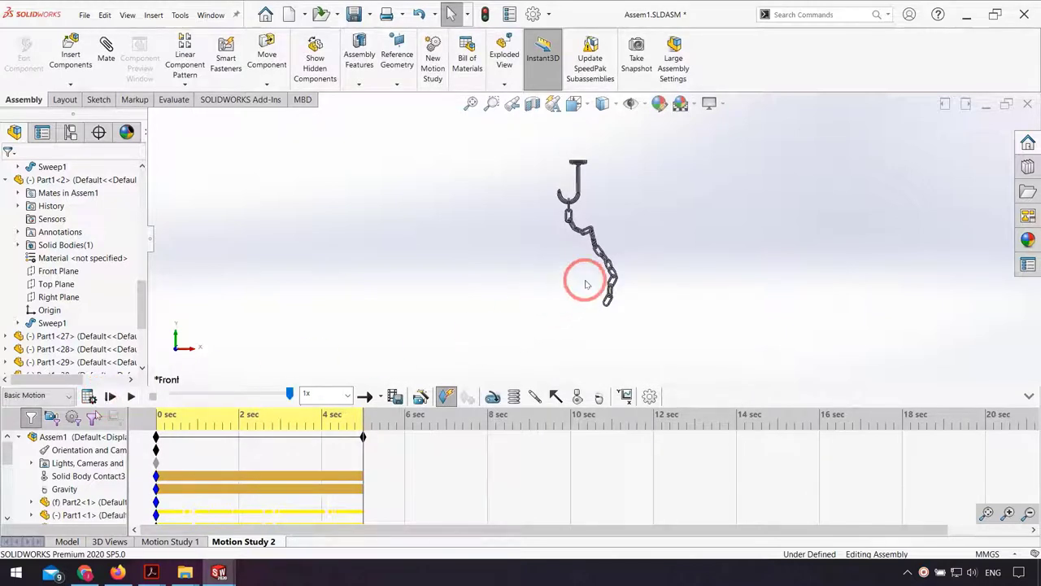
{"action": "scroll", "coordinate": [582, 244], "scroll_direction": "down", "scroll_amount": 2}
{"action": "scroll", "coordinate": [582, 236], "scroll_direction": "down", "scroll_amount": 2}
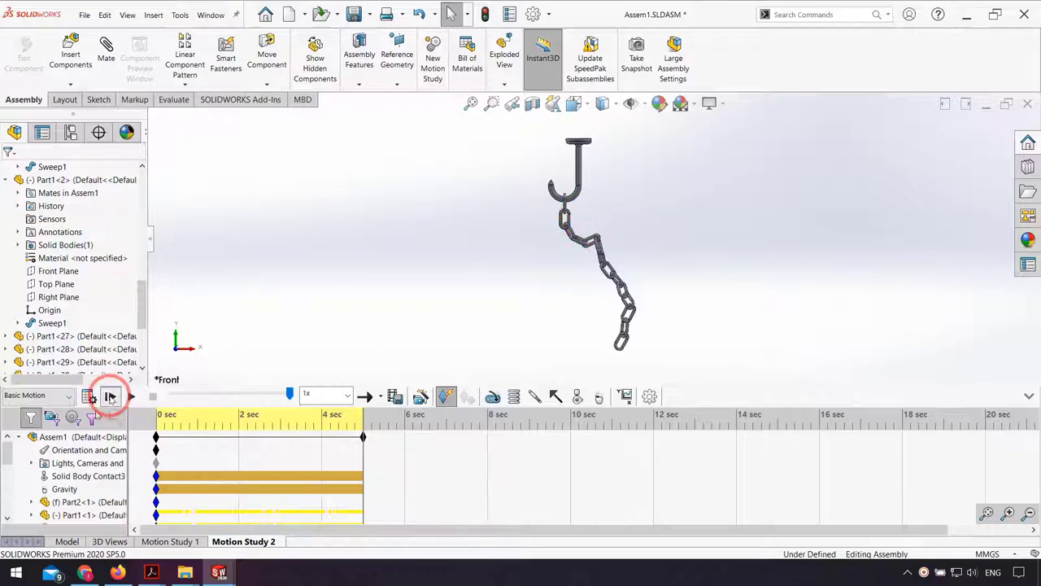
{"action": "left_click", "coordinate": [110, 396]}
{"action": "left_click", "coordinate": [1029, 396]}
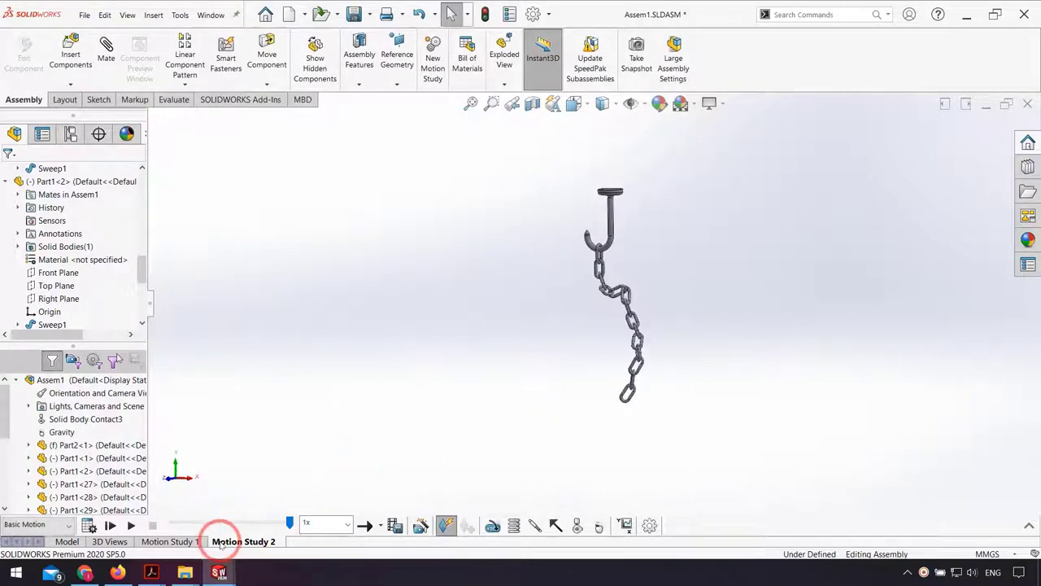
{"action": "left_click", "coordinate": [1029, 526]}
Rewind to 0 sec, delete mates Coincident3 through Coincident6, and recalculate Motion Study 2.
{"action": "left_click", "coordinate": [142, 419]}
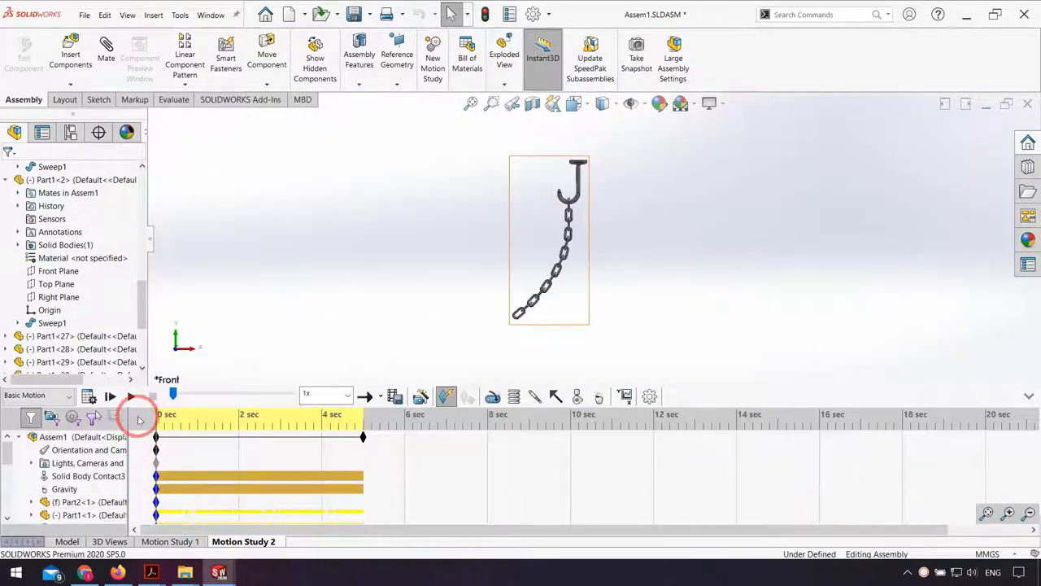
{"action": "left_click", "coordinate": [72, 348]}
{"action": "scroll", "coordinate": [20, 341], "scroll_direction": "down", "scroll_amount": 4}
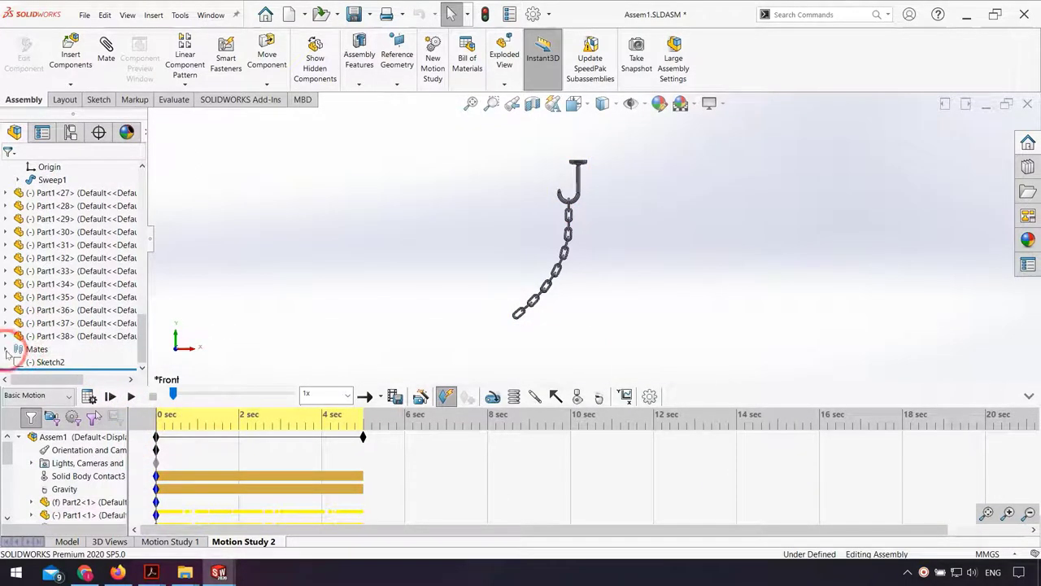
{"action": "scroll", "coordinate": [7, 352], "scroll_direction": "down", "scroll_amount": 1}
{"action": "scroll", "coordinate": [36, 335], "scroll_direction": "down", "scroll_amount": 1}
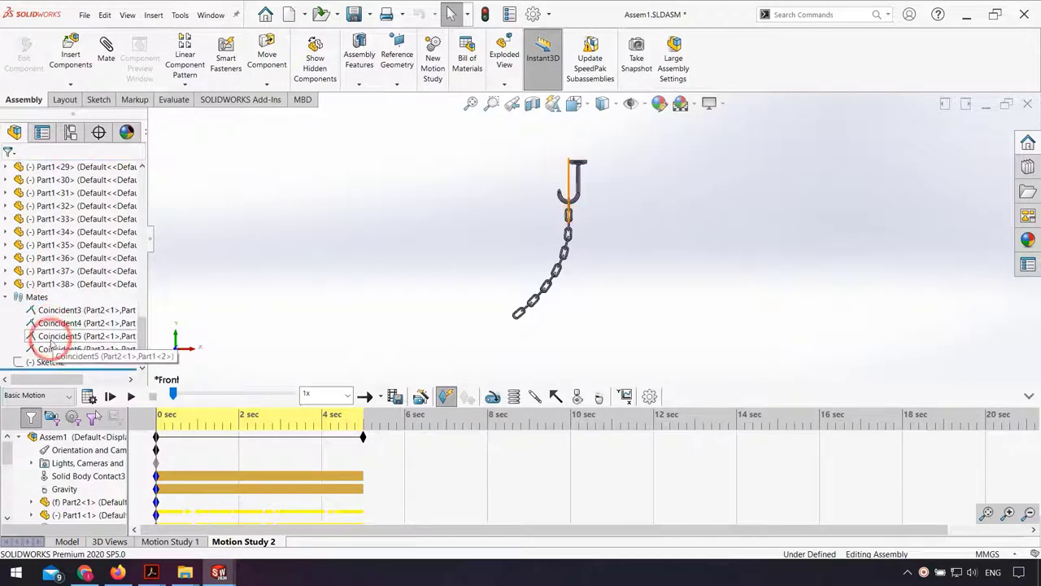
{"action": "left_click", "coordinate": [50, 349]}
{"action": "left_click", "coordinate": [47, 312], "text": "shift"}
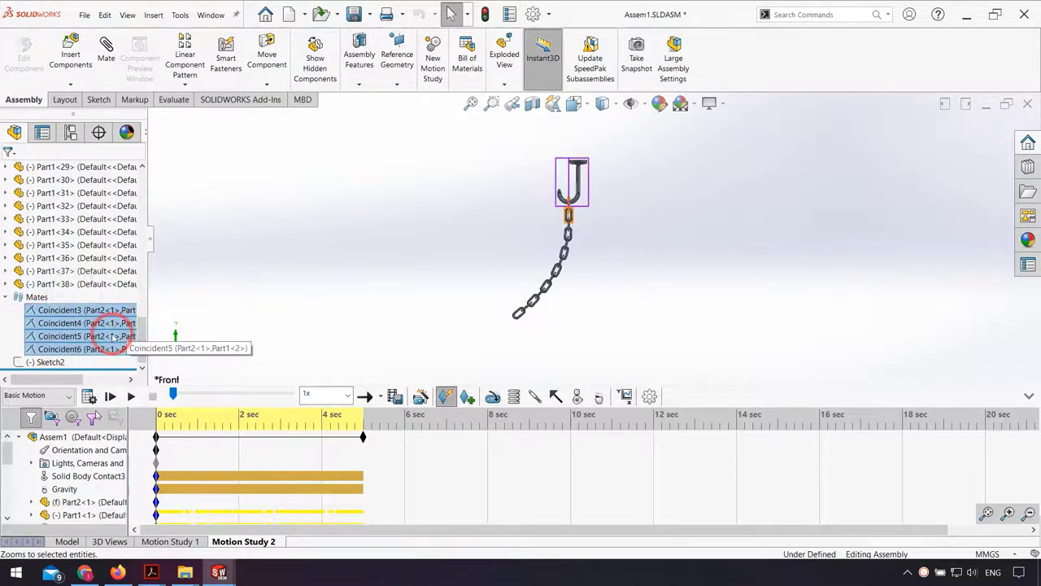
{"action": "key", "text": "Delete"}
{"action": "left_click", "coordinate": [608, 235]}
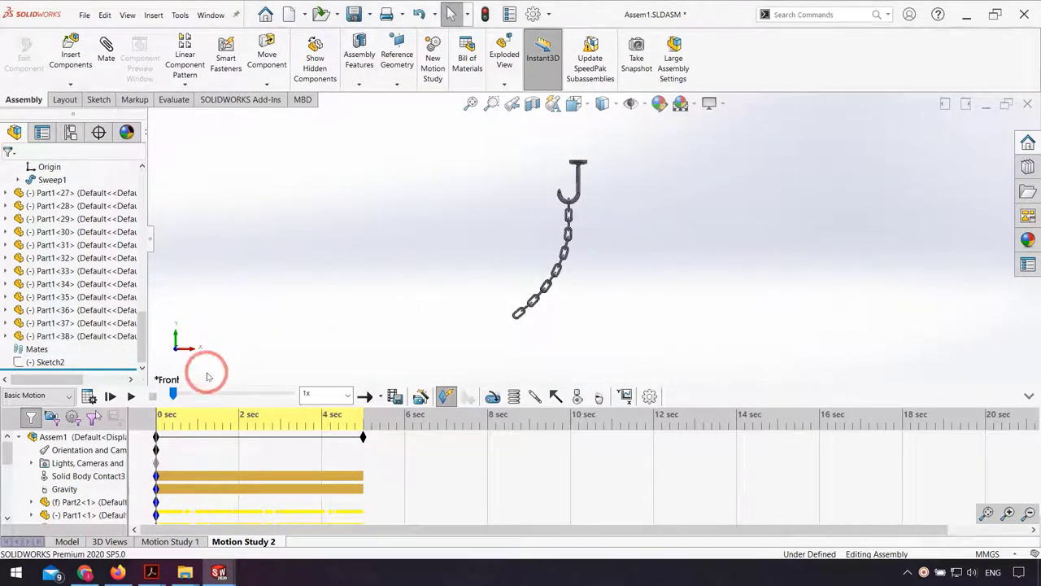
{"action": "left_click", "coordinate": [91, 396]}
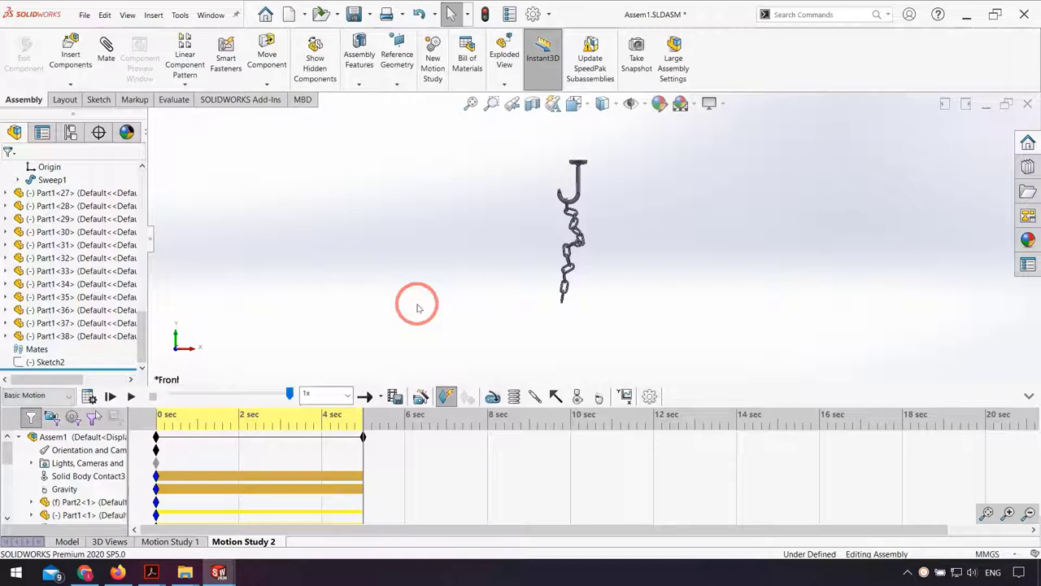
{"action": "left_click", "coordinate": [121, 396]}
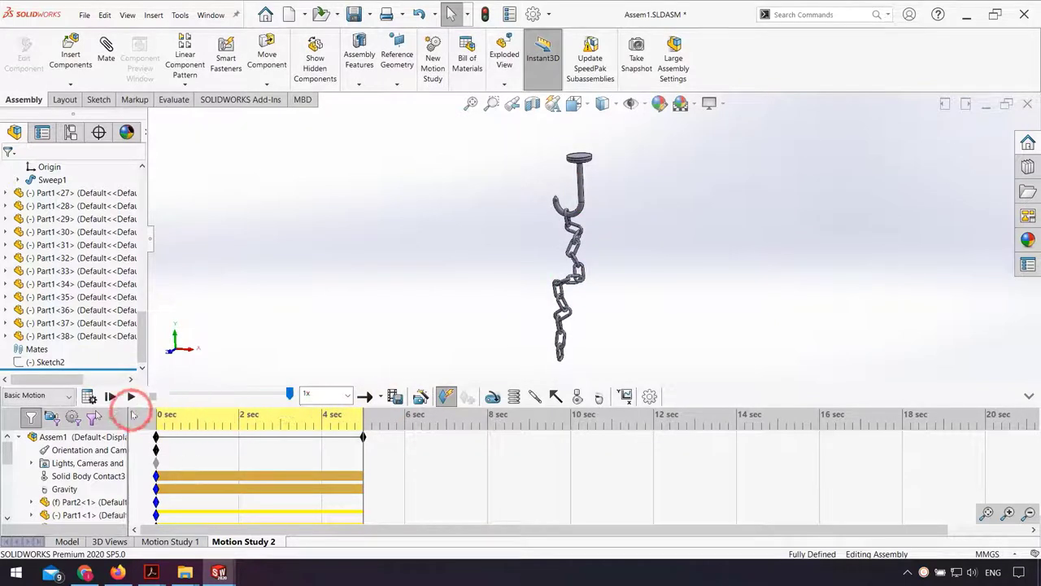
{"action": "left_click", "coordinate": [114, 398]}
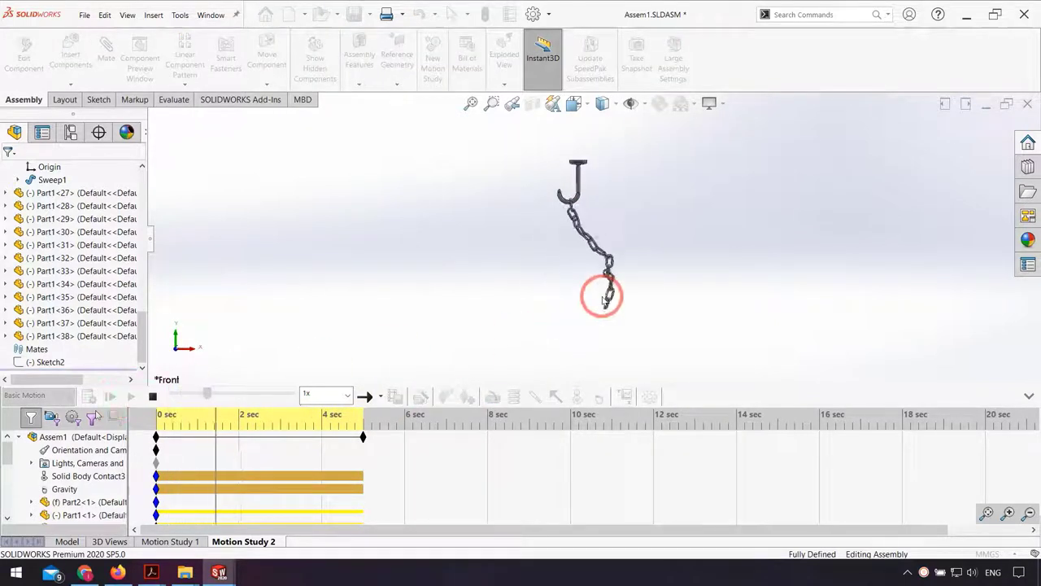